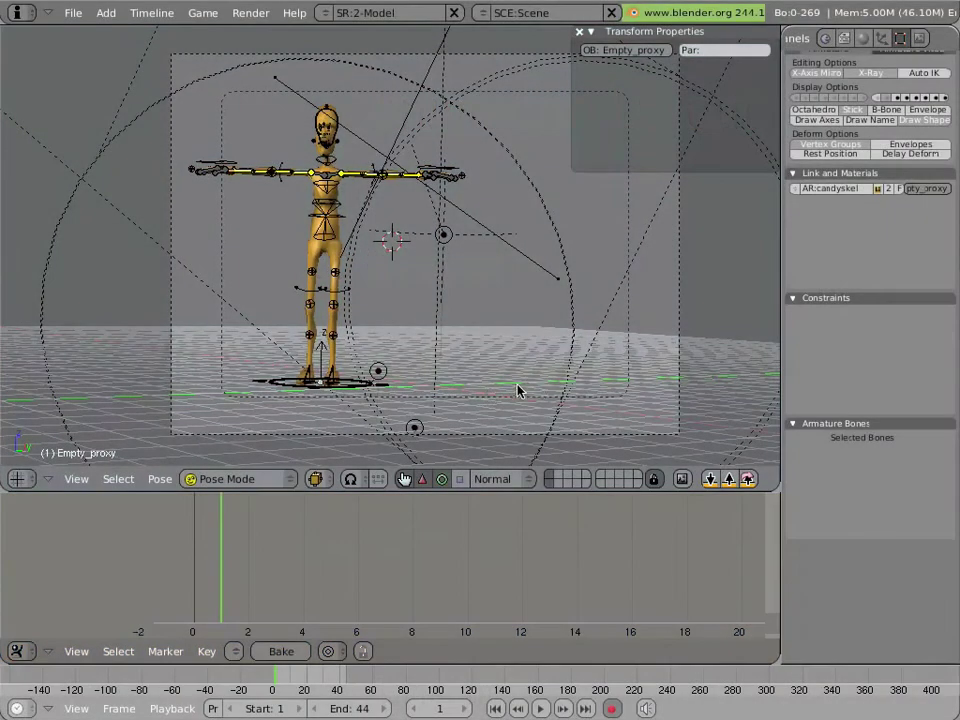
Inspect the left leg's bend and stretch controls: thighbend.L, knee_stretch.L and calfbend.L
{"action": "scroll", "coordinate": [220, 270], "scroll_direction": "up", "scroll_amount": 5}
{"action": "right_click", "coordinate": [263, 365]}
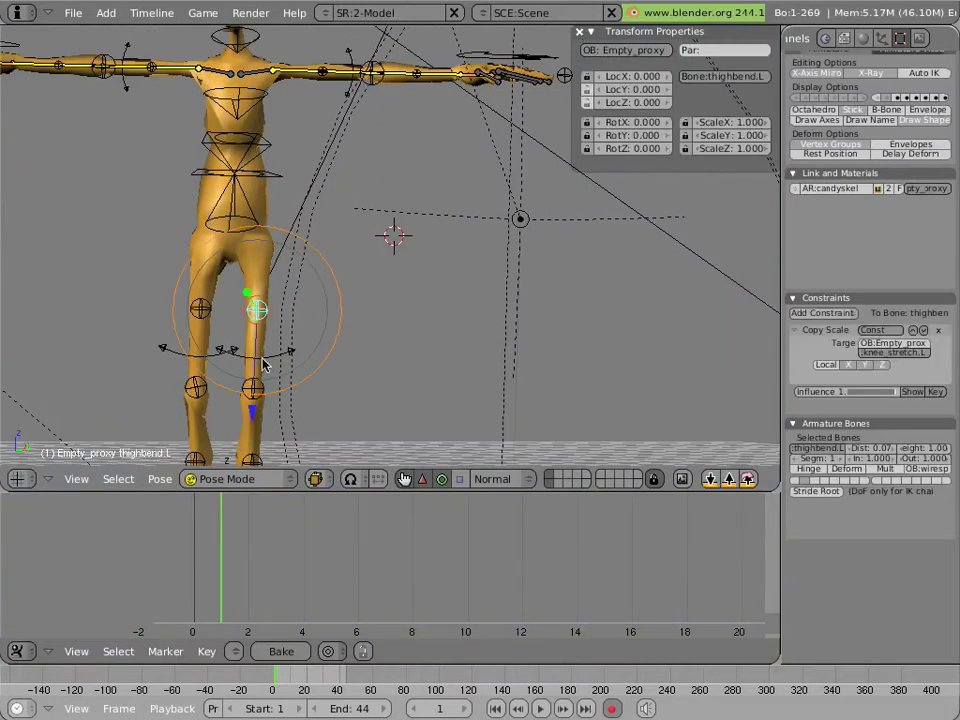
{"action": "right_click", "coordinate": [258, 388]}
{"action": "scroll", "coordinate": [267, 403], "scroll_direction": "down", "scroll_amount": 1}
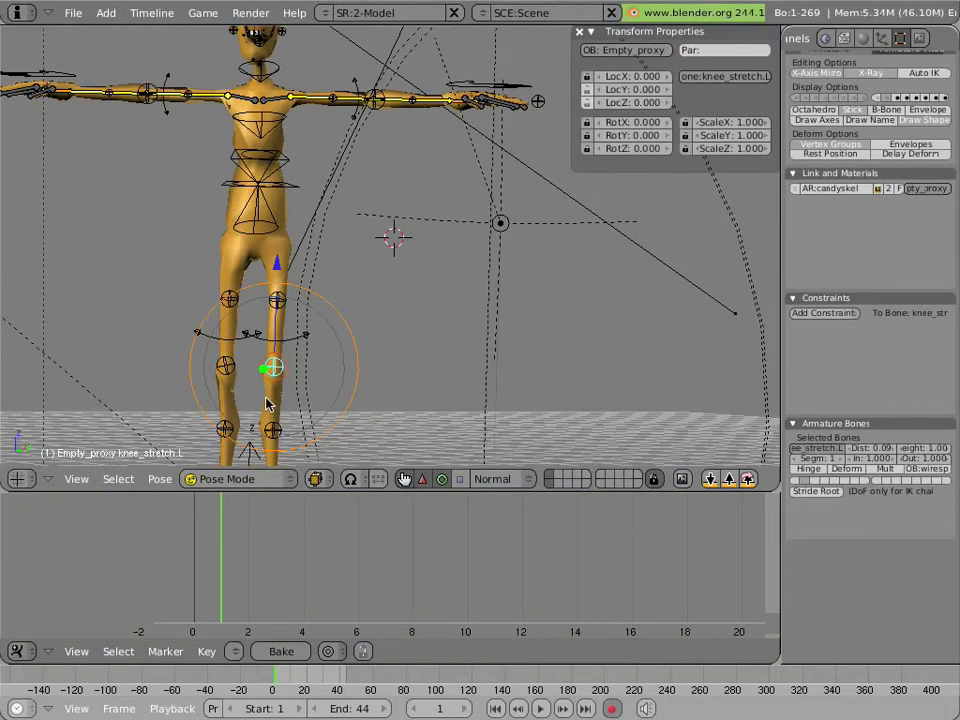
{"action": "scroll", "coordinate": [266, 399], "scroll_direction": "down", "scroll_amount": 3}
{"action": "right_click", "coordinate": [312, 371]}
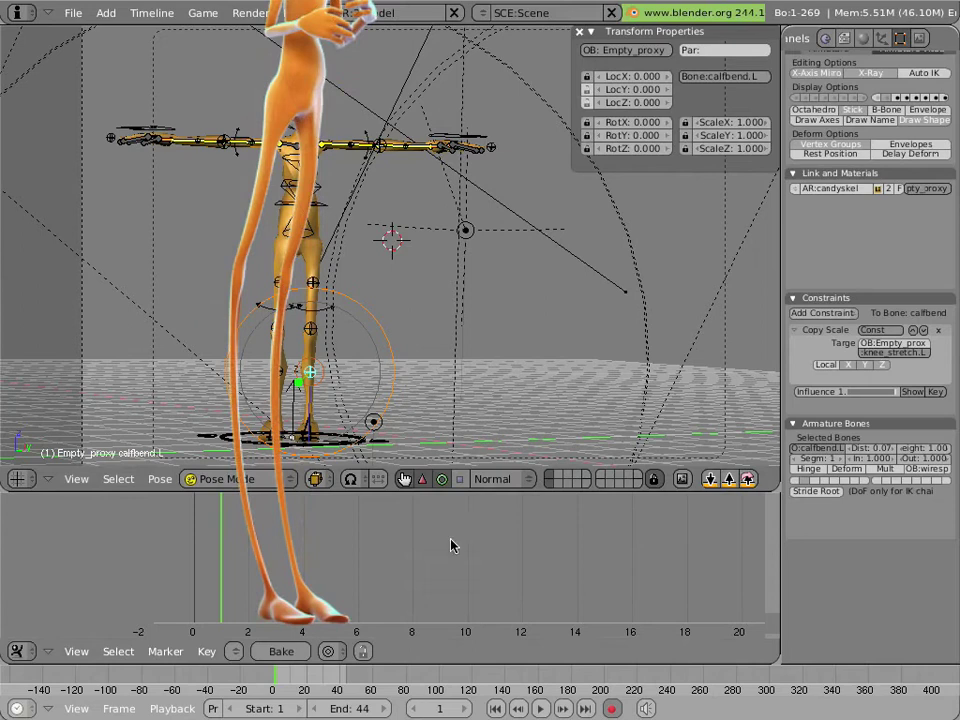
With automatic keyframing on, rotate the body bone about 43° around its Z axis at frame 1
{"action": "left_click", "coordinate": [612, 708]}
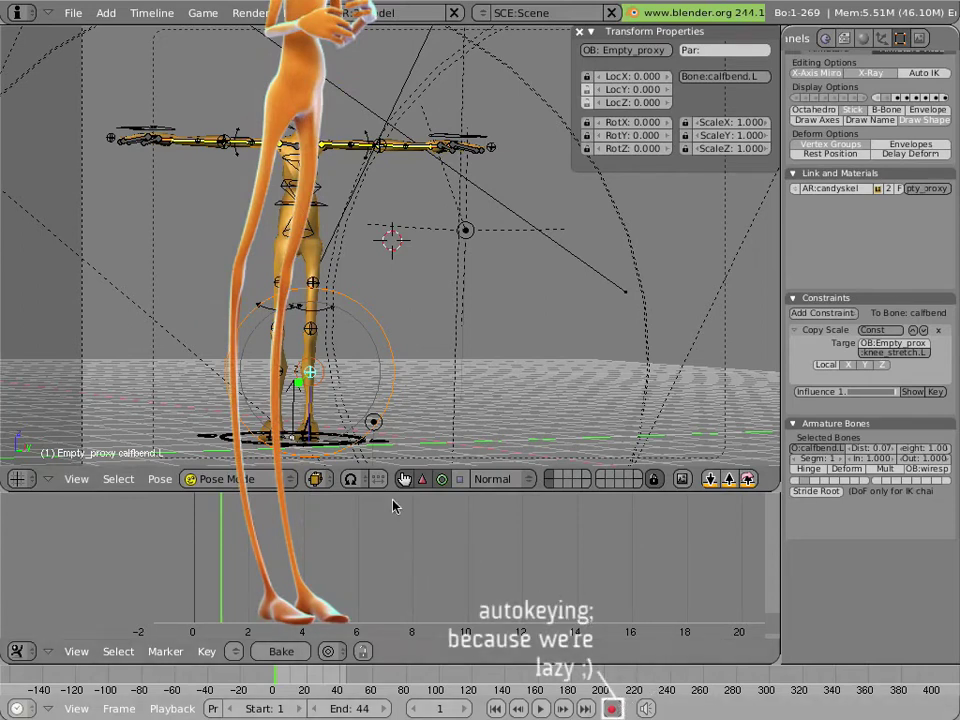
{"action": "right_click", "coordinate": [338, 454]}
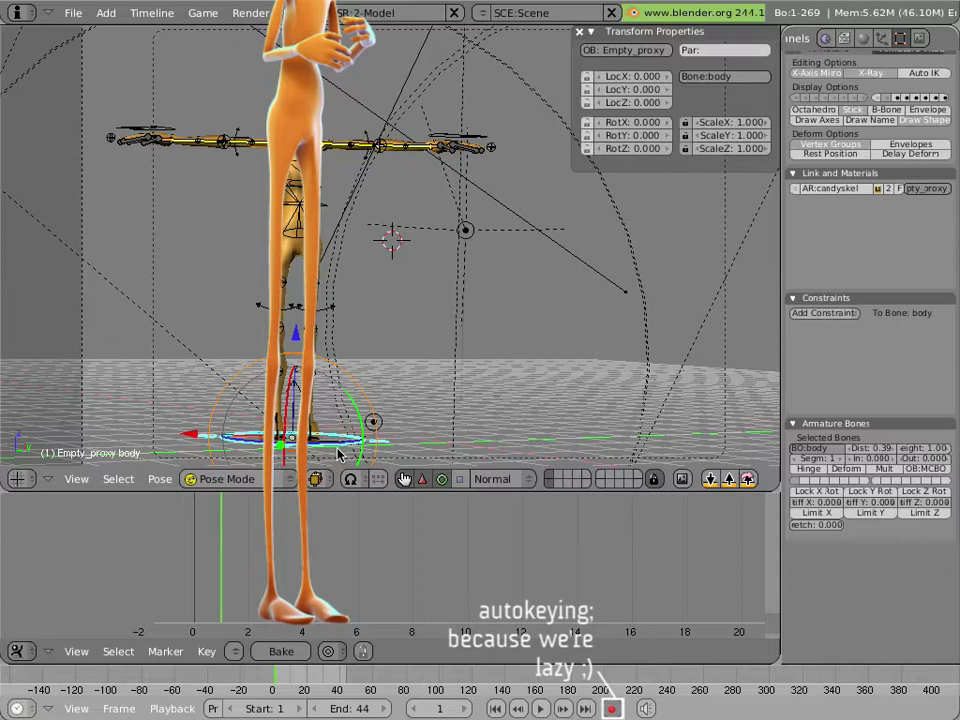
{"action": "key", "text": "r"}
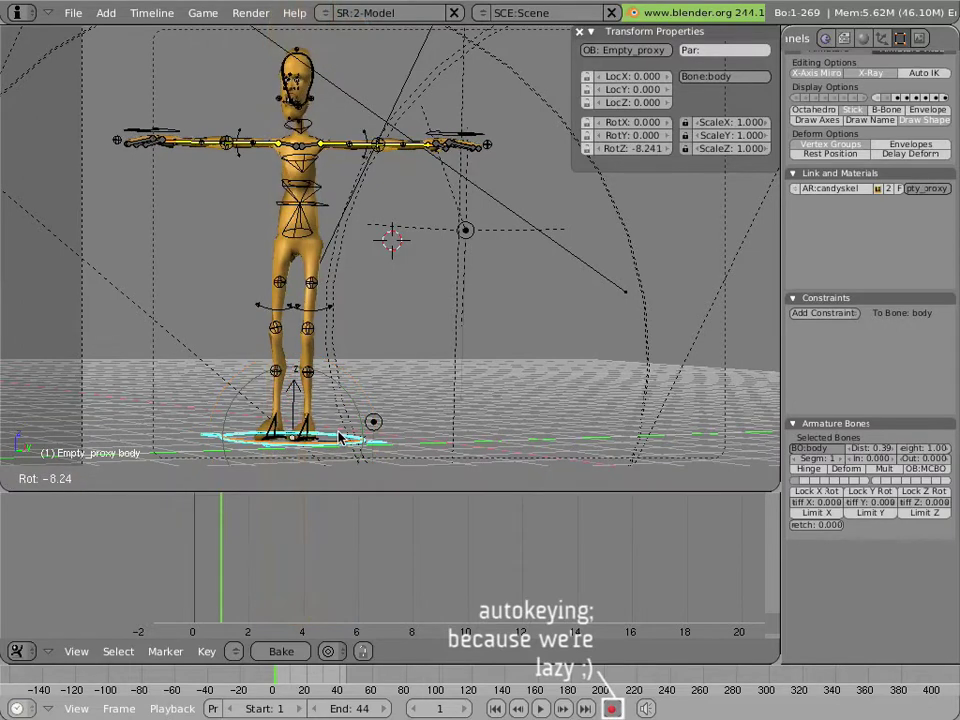
{"action": "key", "text": "Escape"}
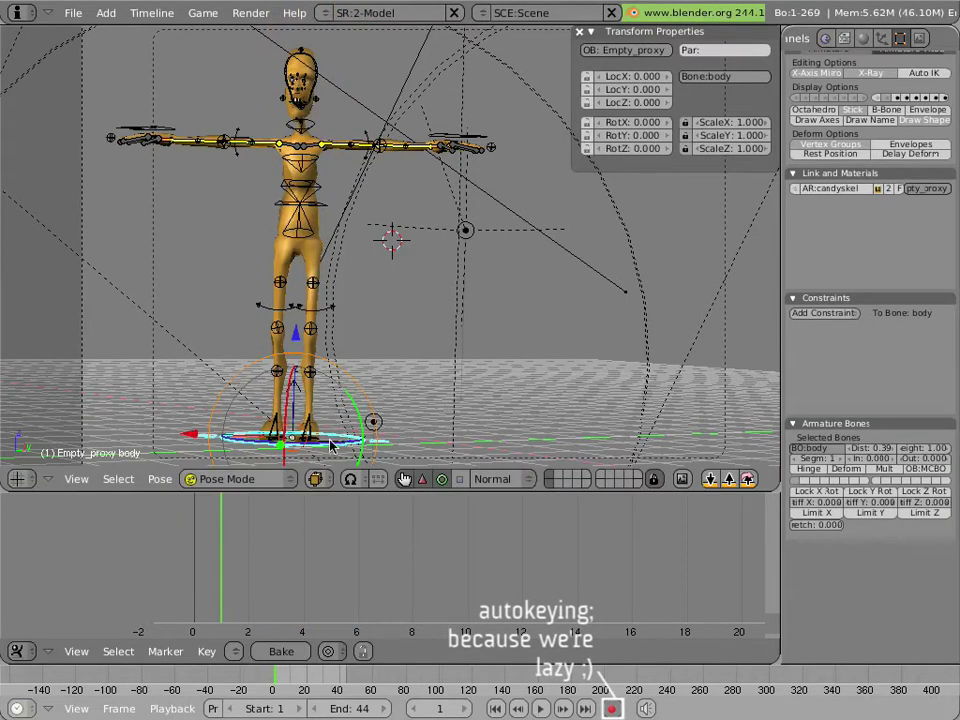
{"action": "key", "text": "r"}
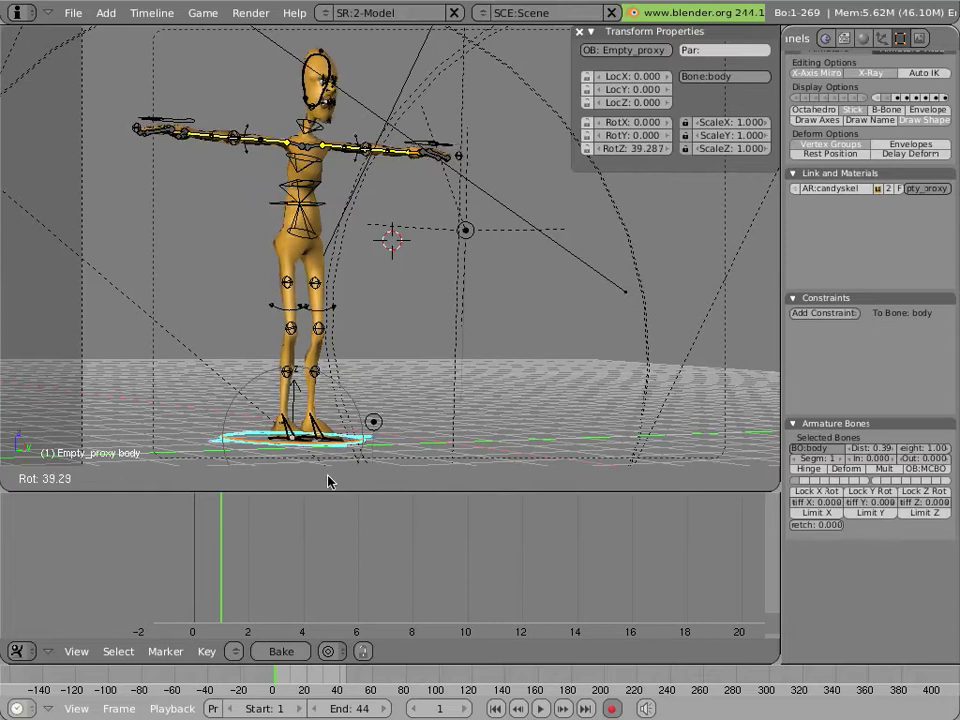
{"action": "left_click", "coordinate": [326, 484]}
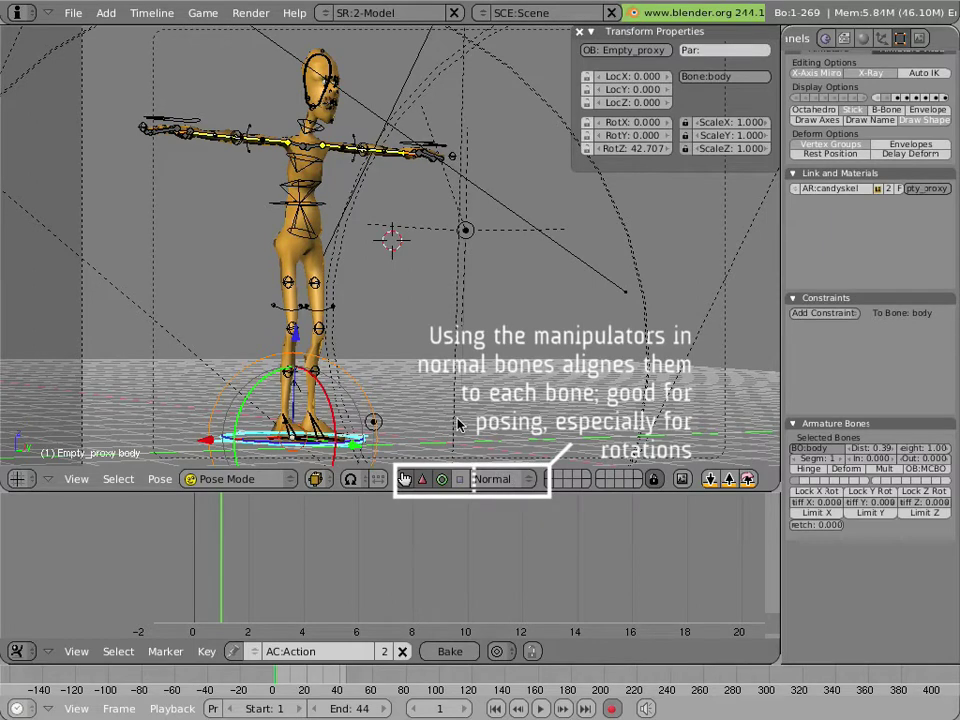
Rename the new action as bendylegs
{"action": "left_click", "coordinate": [349, 652]}
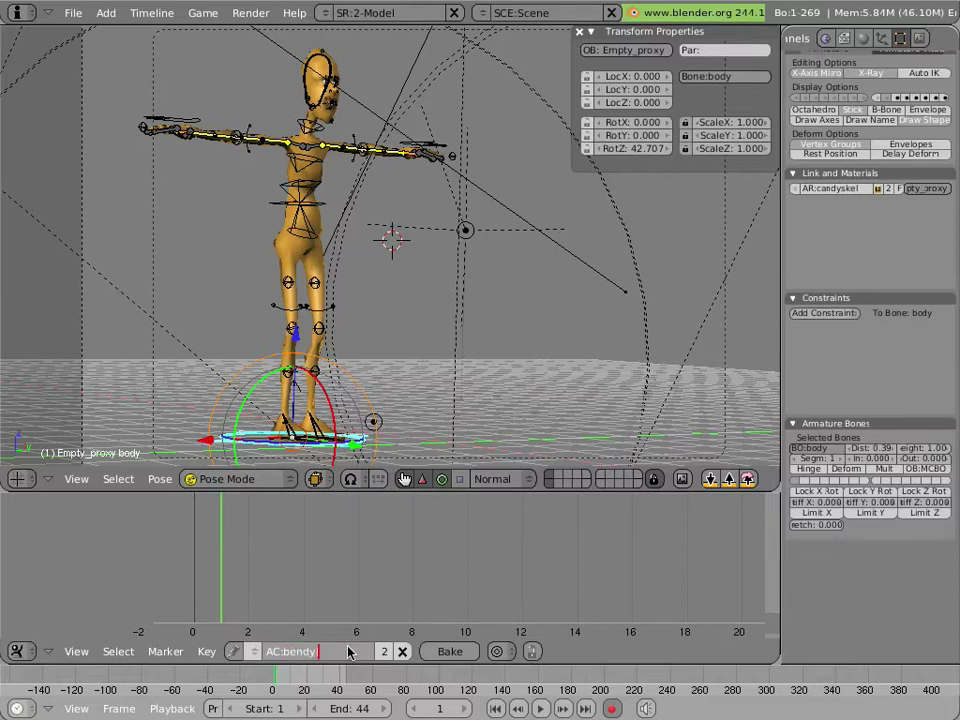
{"action": "key", "text": "Return"}
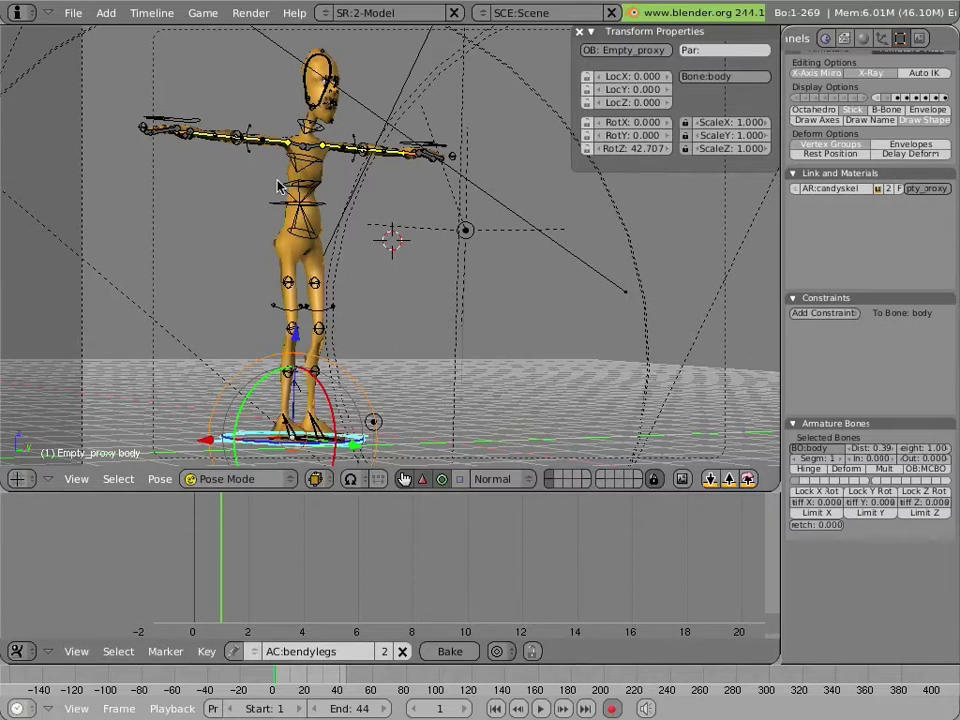
Lower the right upper arm and bend the right forearm about 82° around Z so it crosses the waist
{"action": "scroll", "coordinate": [268, 183], "scroll_direction": "up", "scroll_amount": 2}
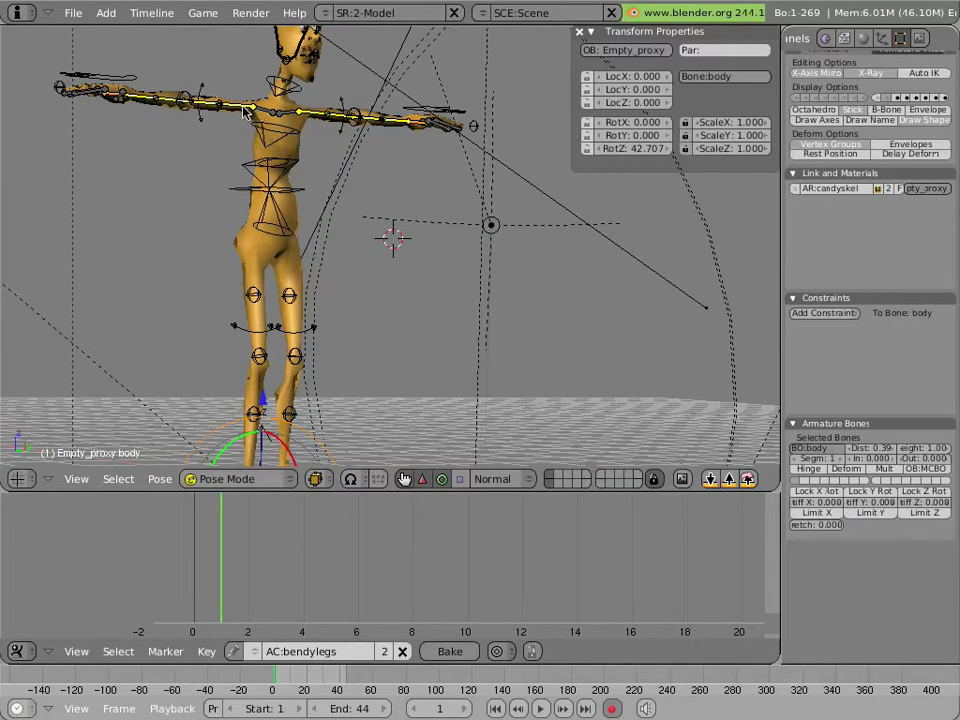
{"action": "right_click", "coordinate": [190, 96]}
{"action": "left_click_drag", "start_coordinate": [206, 154], "coordinate": [288, 157]}
{"action": "right_click", "coordinate": [258, 205]}
{"action": "right_click", "coordinate": [283, 180]}
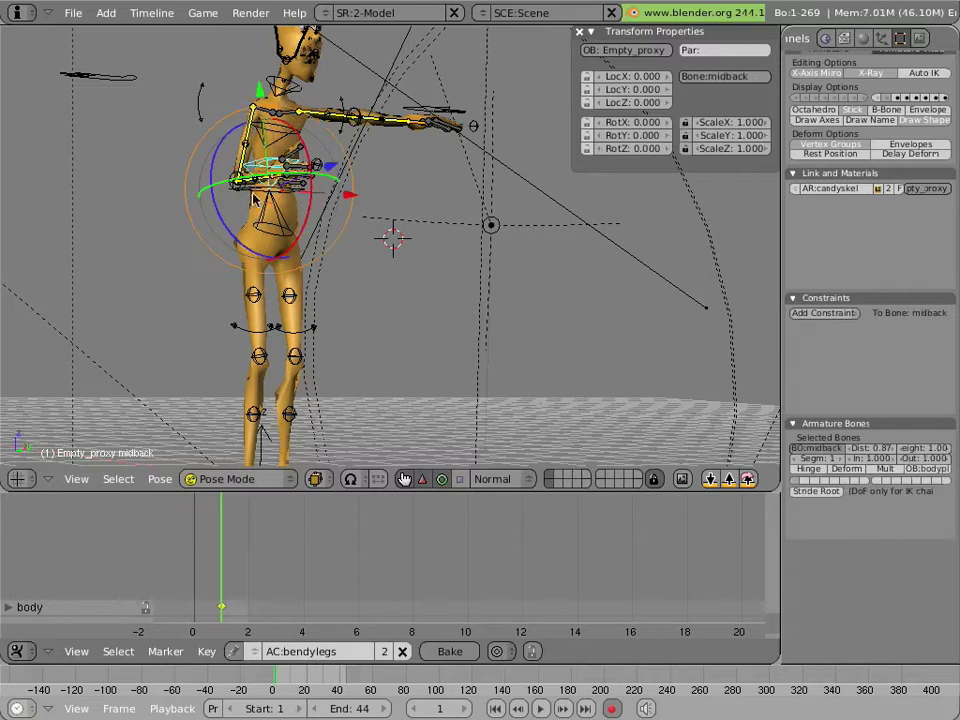
Move the hand.R bone slightly to refine the right arm chain through its targetless IK
{"action": "scroll", "coordinate": [212, 180], "scroll_direction": "up", "scroll_amount": 3}
{"action": "middle_click_drag", "start_coordinate": [212, 180], "coordinate": [355, 220]}
{"action": "right_click", "coordinate": [395, 239]}
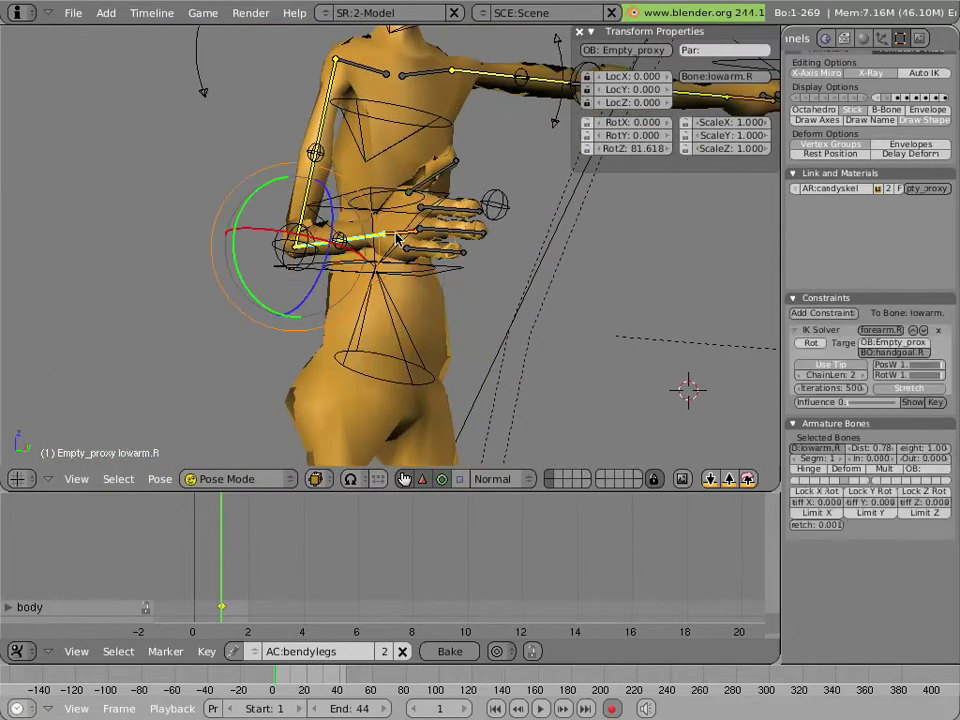
{"action": "right_click", "coordinate": [396, 239]}
{"action": "right_click", "coordinate": [396, 239]}
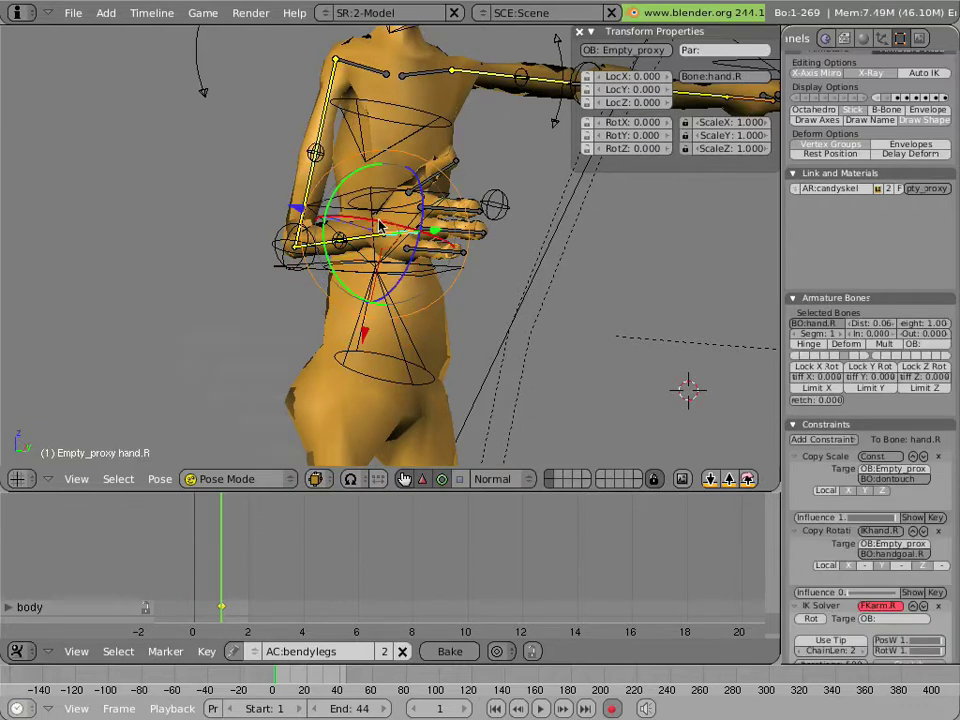
{"action": "key", "text": "g"}
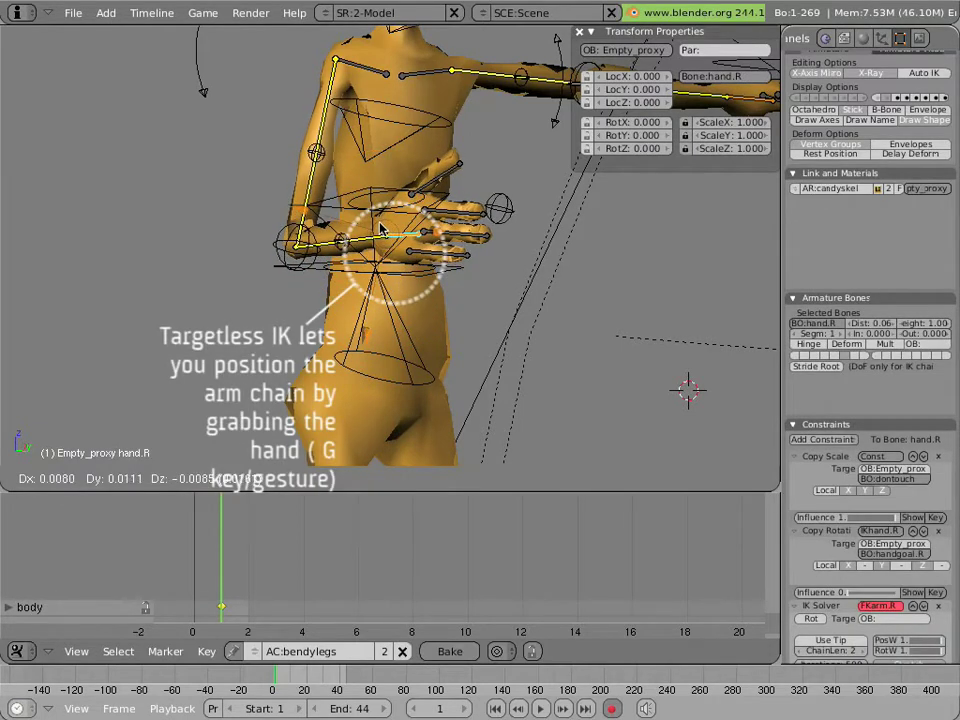
{"action": "left_click", "coordinate": [378, 233]}
Rotate the right hand bone about -45° around its X axis
{"action": "middle_click_drag", "start_coordinate": [378, 233], "coordinate": [353, 204]}
{"action": "scroll", "coordinate": [529, 227], "scroll_direction": "down", "scroll_amount": 2}
{"action": "middle_click_drag", "start_coordinate": [368, 285], "coordinate": [368, 216], "text": "shift"}
{"action": "right_click", "coordinate": [368, 216]}
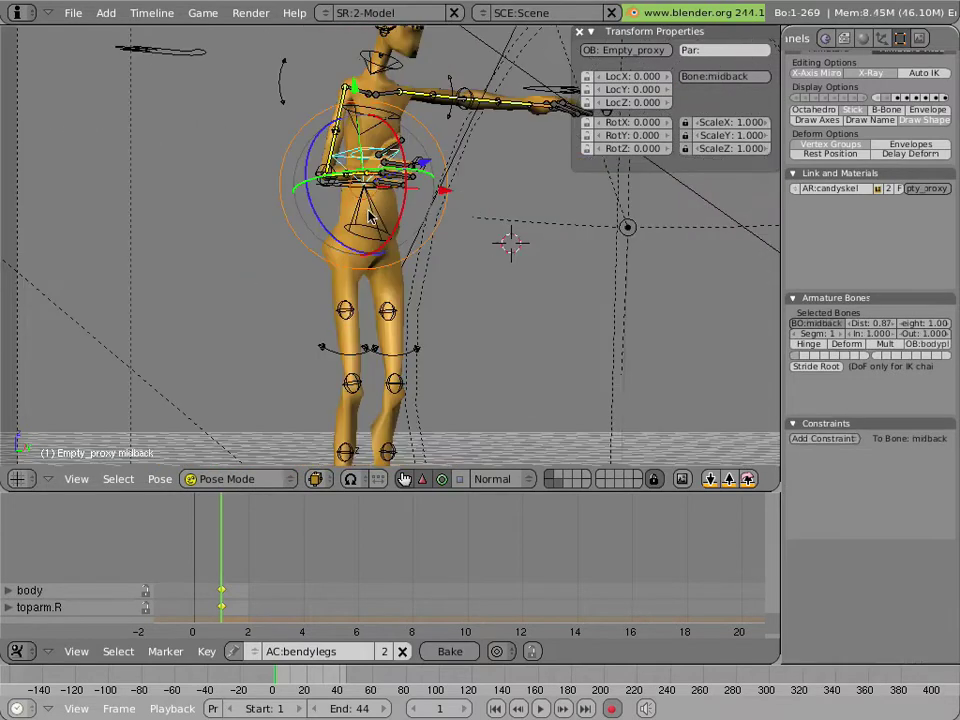
{"action": "scroll", "coordinate": [370, 218], "scroll_direction": "up", "scroll_amount": 4}
{"action": "right_click", "coordinate": [343, 86]}
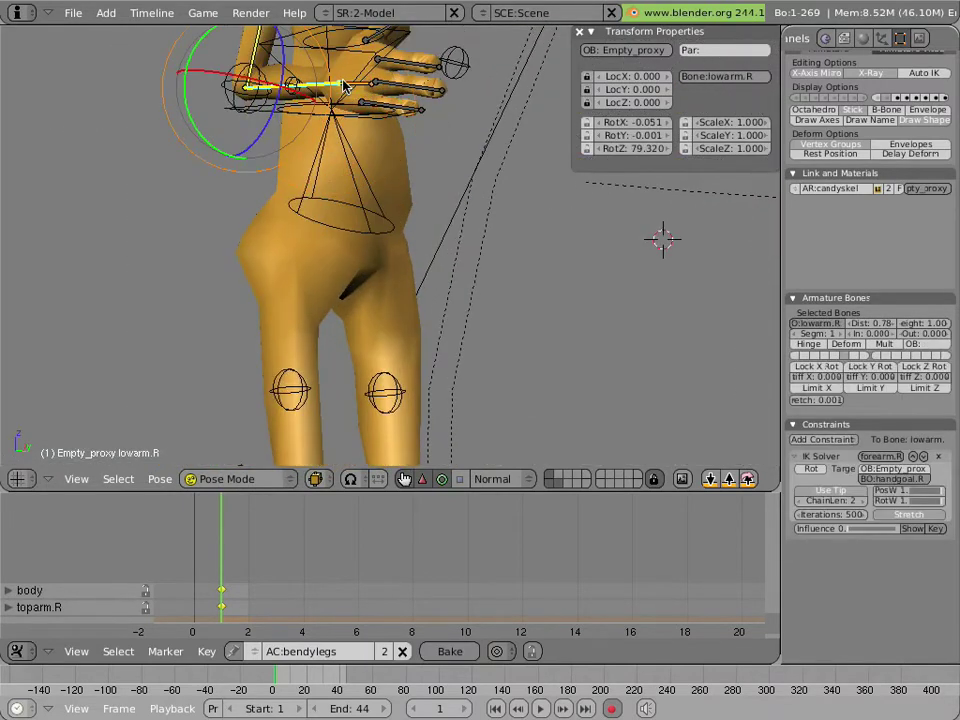
{"action": "right_click", "coordinate": [345, 87]}
{"action": "right_click", "coordinate": [345, 87]}
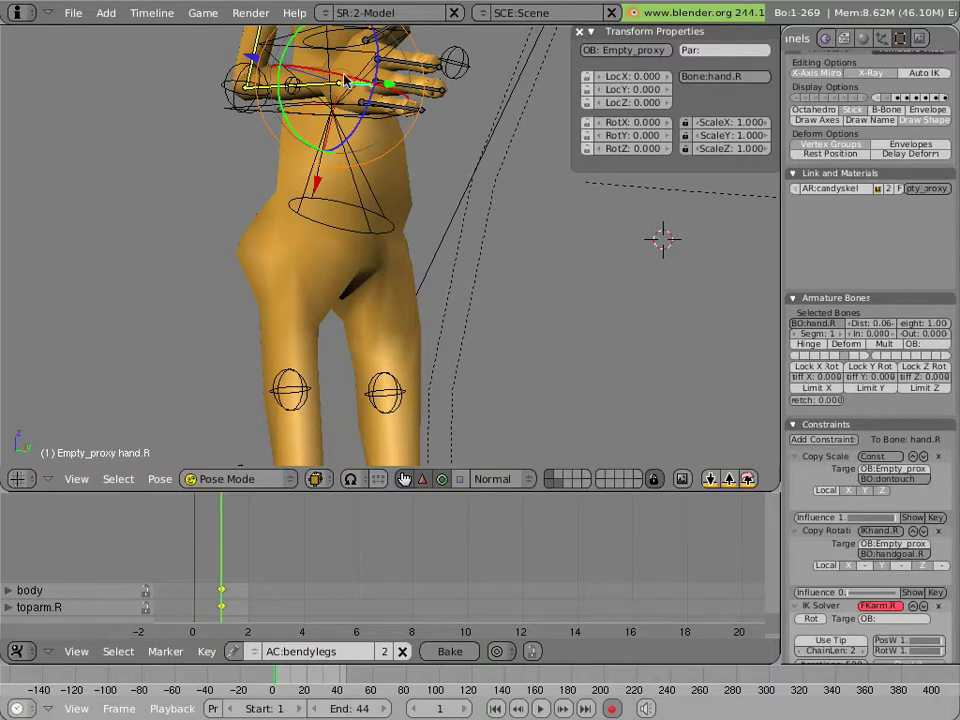
{"action": "key", "text": "r"}
{"action": "left_click", "coordinate": [349, 81]}
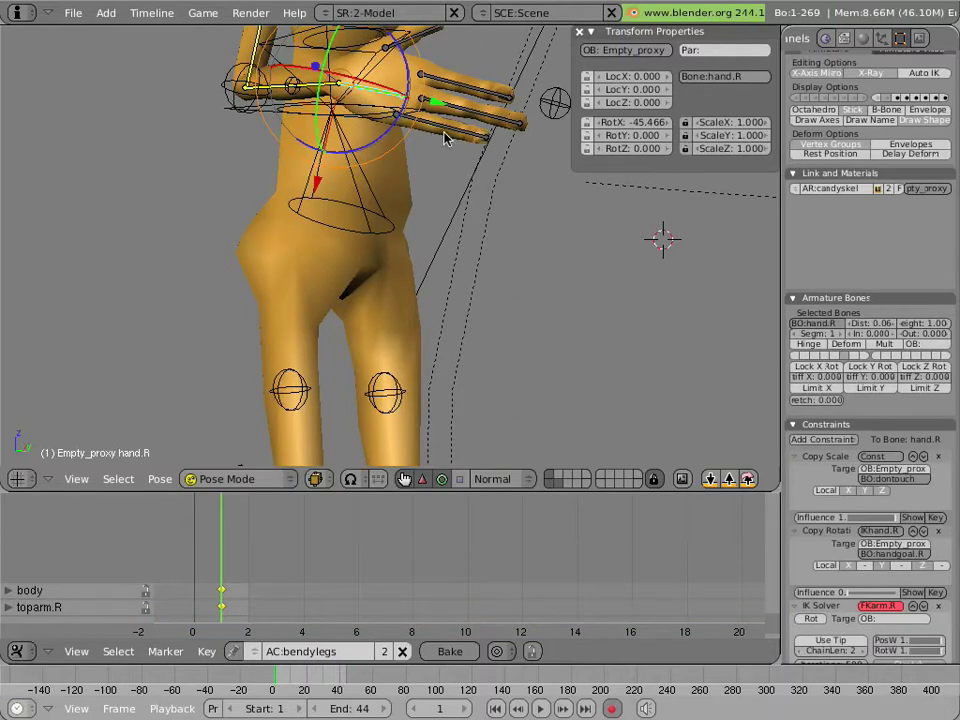
Curl the right hand's little, middle and pointer fingers together about -67° around Z and scale them down
{"action": "right_click", "coordinate": [445, 127]}
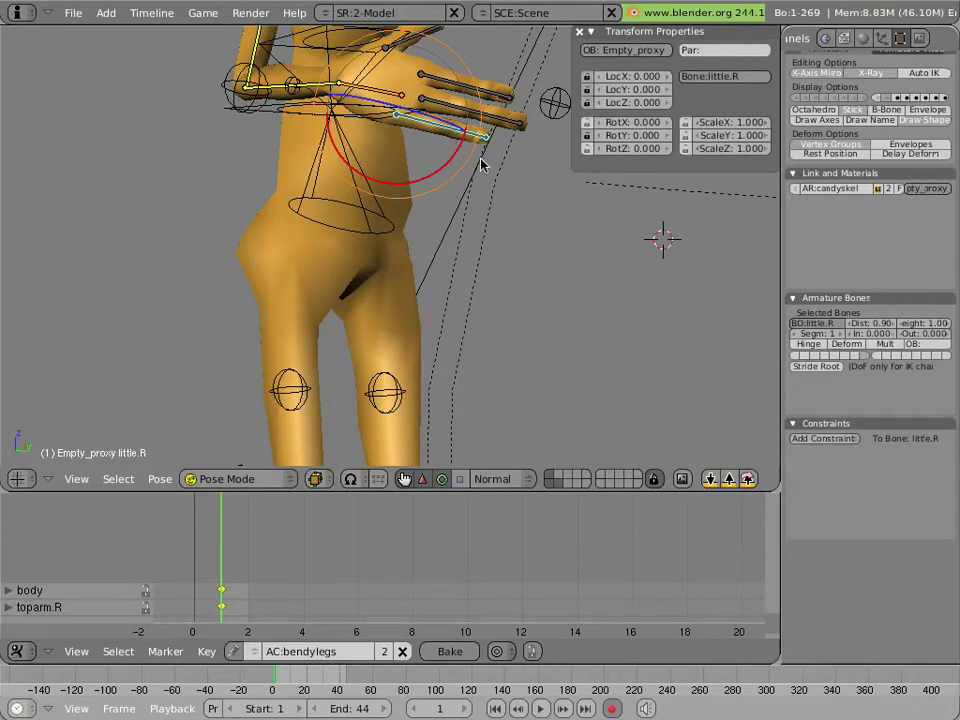
{"action": "key", "text": "b"}
{"action": "mouse_move", "coordinate": [457, 122]}
{"action": "left_mouse_down"}
{"action": "mouse_move", "coordinate": [467, 77]}
{"action": "mouse_move", "coordinate": [490, 76]}
{"action": "left_mouse_up"}
{"action": "key", "text": "r"}
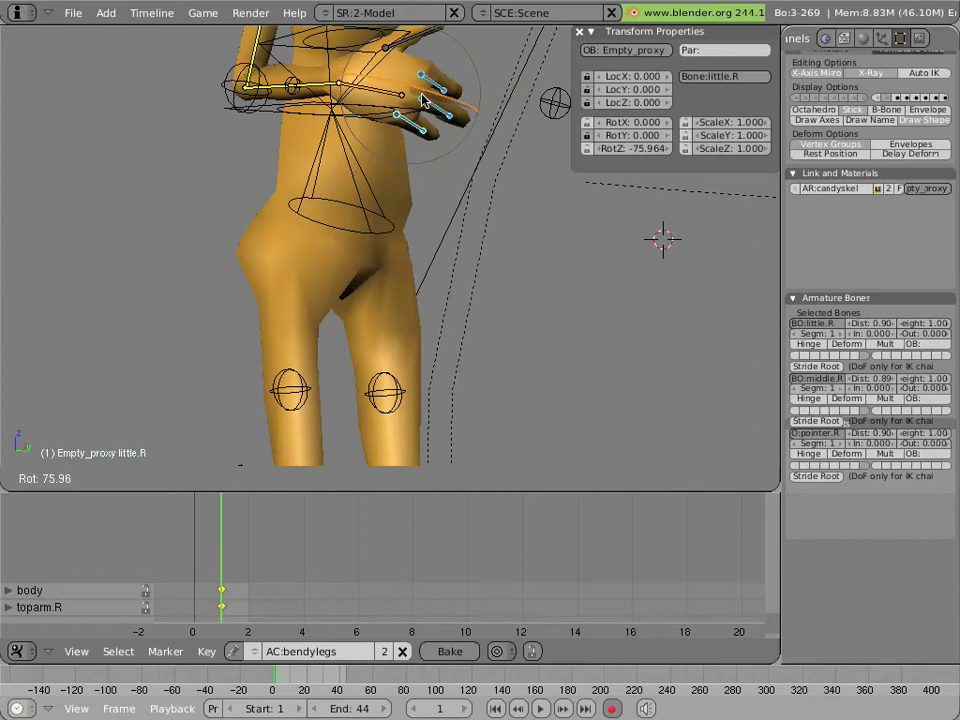
{"action": "left_click", "coordinate": [421, 97]}
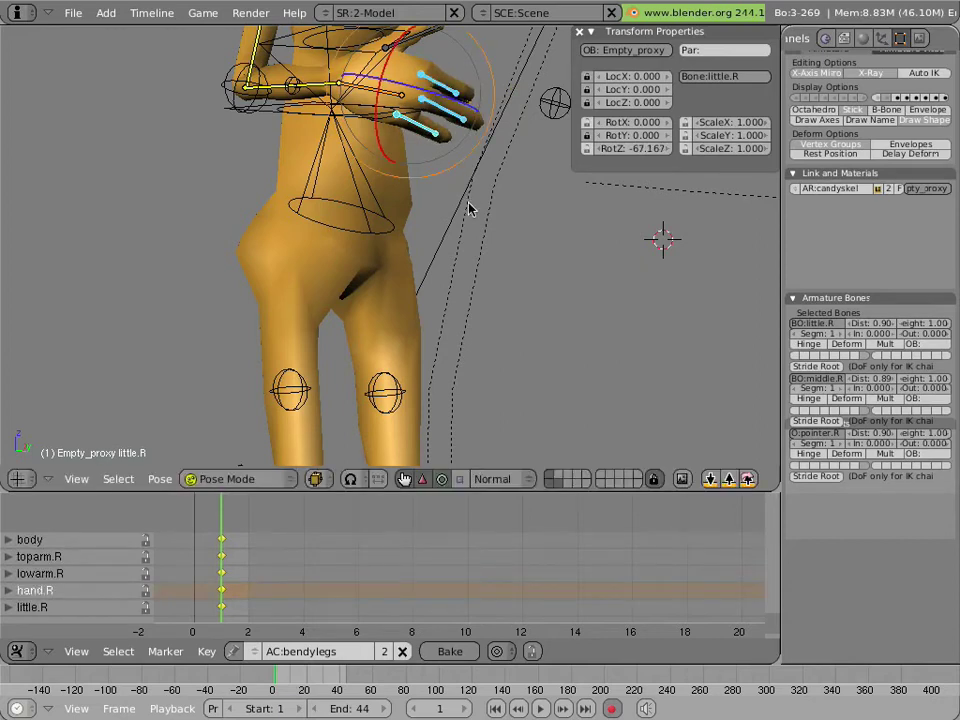
{"action": "key", "text": "s"}
{"action": "left_click", "coordinate": [460, 160]}
Rotate the right thumb about -31° around X and scale it to about 0.967
{"action": "middle_click_drag", "start_coordinate": [449, 106], "coordinate": [433, 151], "text": "shift"}
{"action": "right_click", "coordinate": [423, 198]}
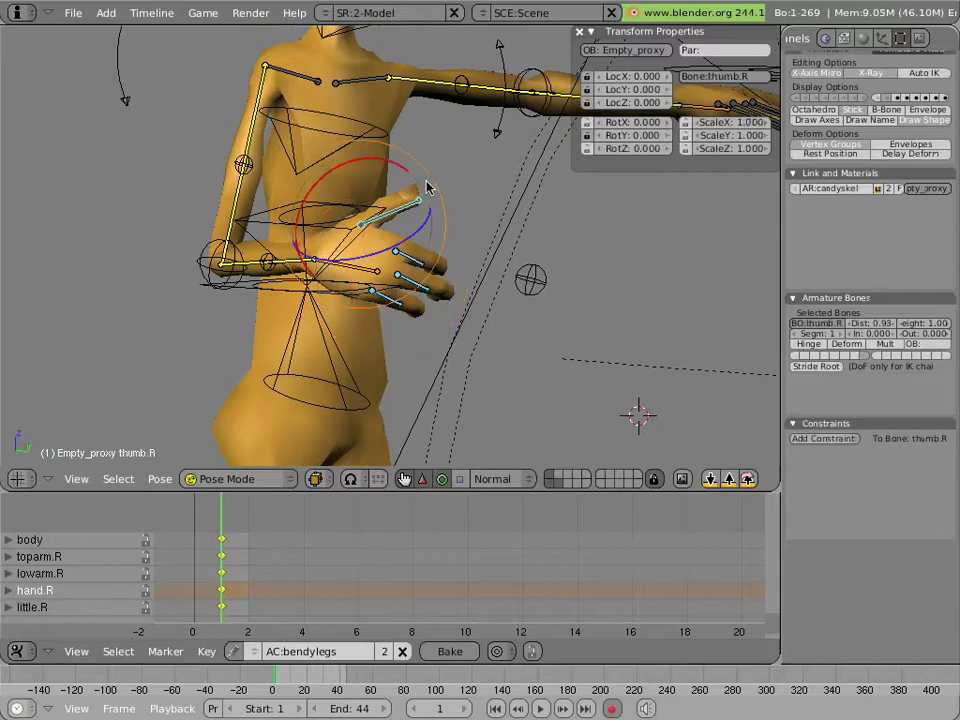
{"action": "key", "text": "r"}
{"action": "left_click", "coordinate": [432, 245]}
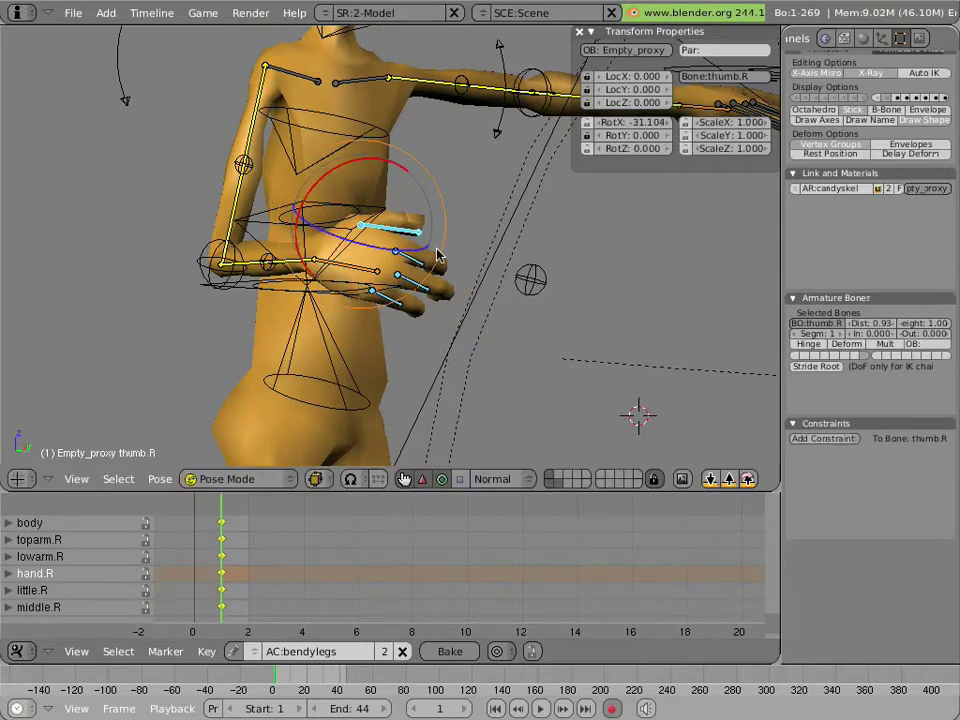
{"action": "key", "text": "s"}
{"action": "left_click", "coordinate": [434, 252]}
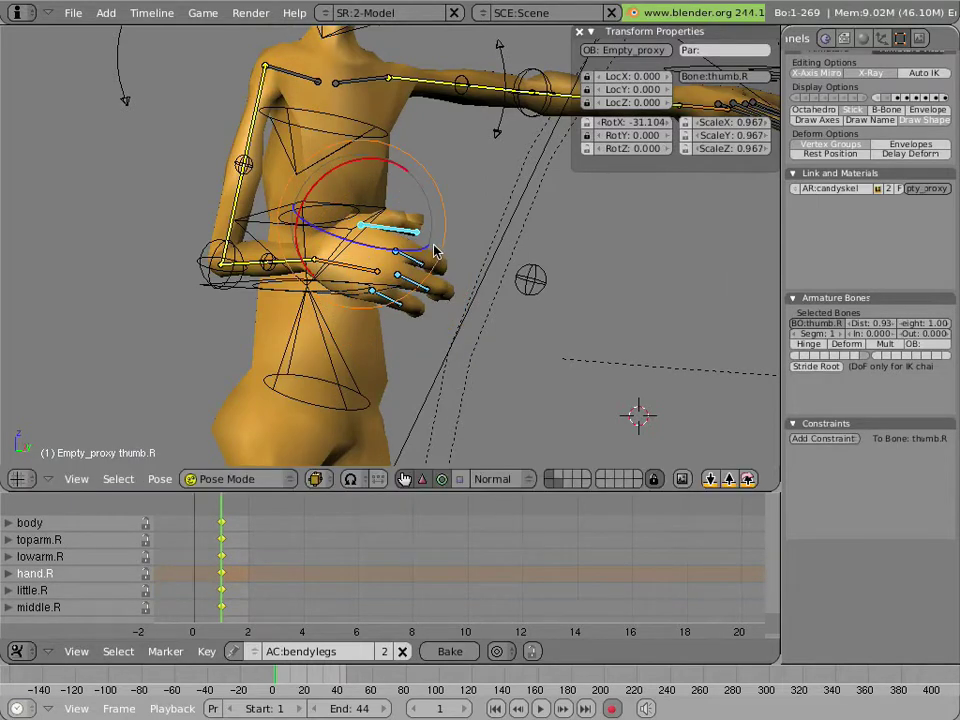
Lower the left upper arm beside the body and tilt both shoulderspin bones, the right one about -3.8° around X
{"action": "right_click", "coordinate": [423, 97]}
{"action": "left_click_drag", "start_coordinate": [352, 141], "coordinate": [356, 100]}
{"action": "right_click", "coordinate": [356, 82]}
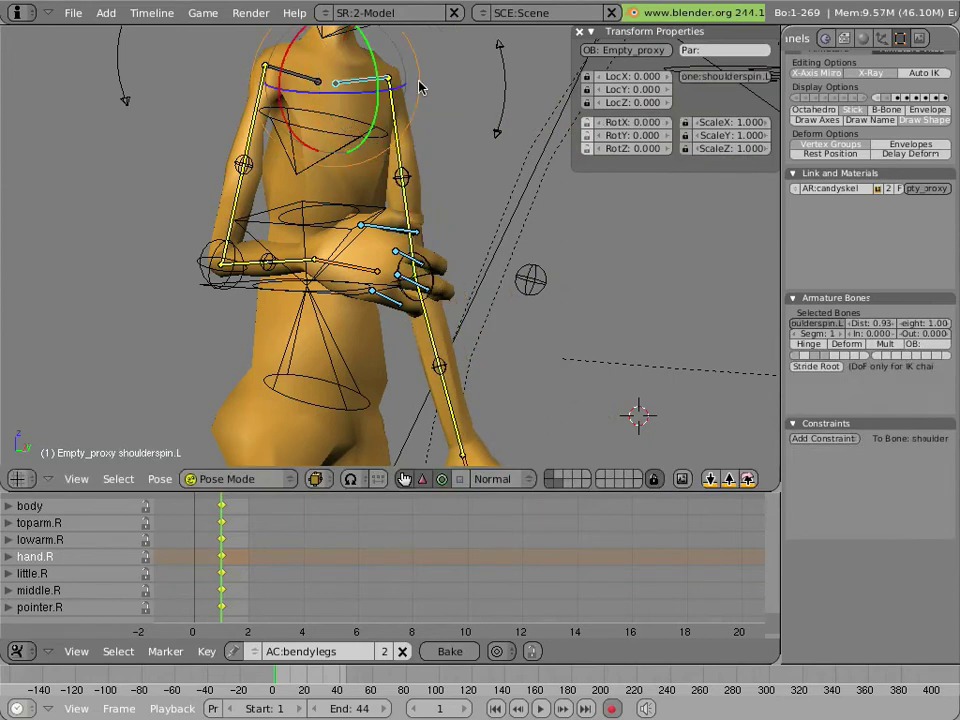
{"action": "right_click", "coordinate": [289, 64]}
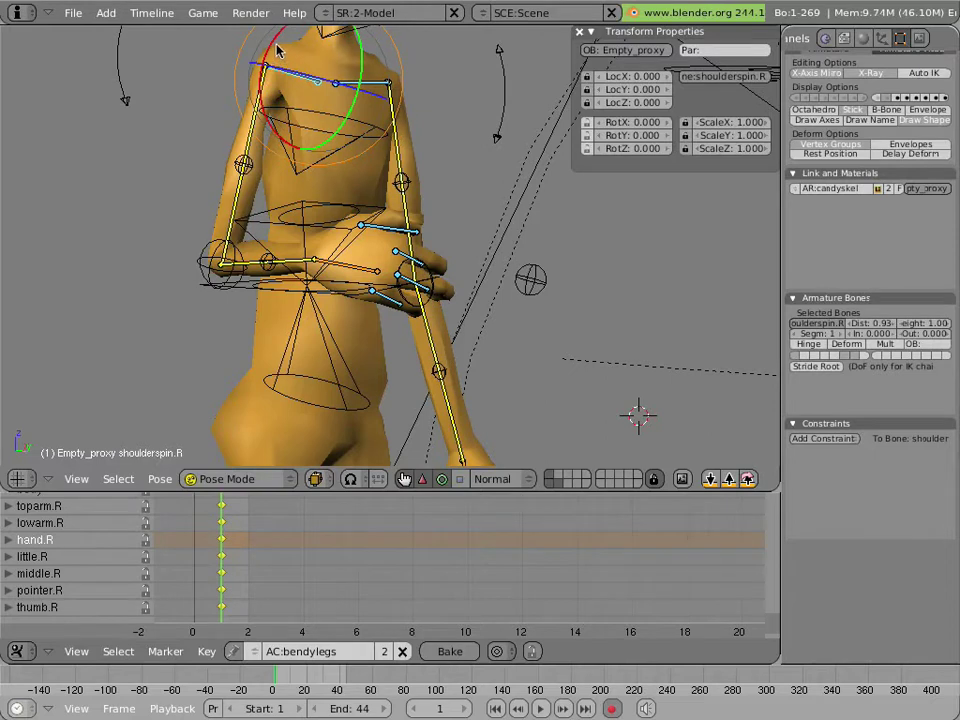
{"action": "left_click_drag", "start_coordinate": [279, 51], "coordinate": [275, 55]}
Bend the left forearm up in front of the waist and rotate the left hand about -42° around X
{"action": "middle_click_drag", "start_coordinate": [392, 428], "coordinate": [319, 341], "text": "shift"}
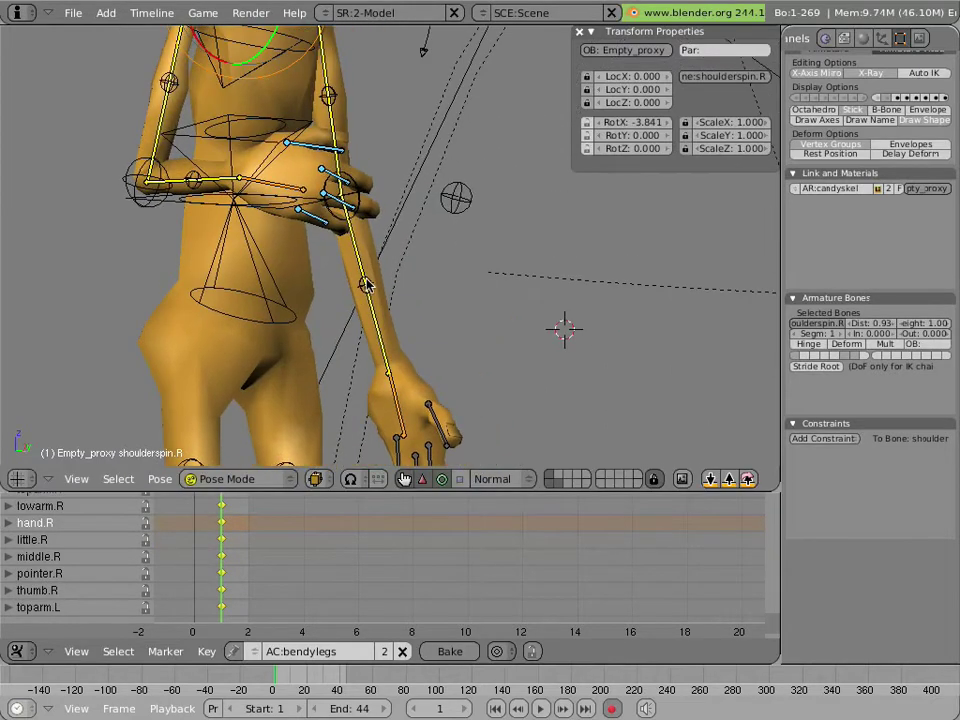
{"action": "right_click", "coordinate": [366, 278]}
{"action": "left_click_drag", "start_coordinate": [390, 255], "coordinate": [433, 205]}
{"action": "right_click", "coordinate": [450, 203]}
Curl the left hand's little, middle and pointer fingers about 20° around Z and scale them down
{"action": "right_click", "coordinate": [403, 192]}
{"action": "right_click", "coordinate": [407, 210], "text": "shift"}
{"action": "right_click", "coordinate": [419, 212], "text": "shift"}
{"action": "key", "text": "s"}
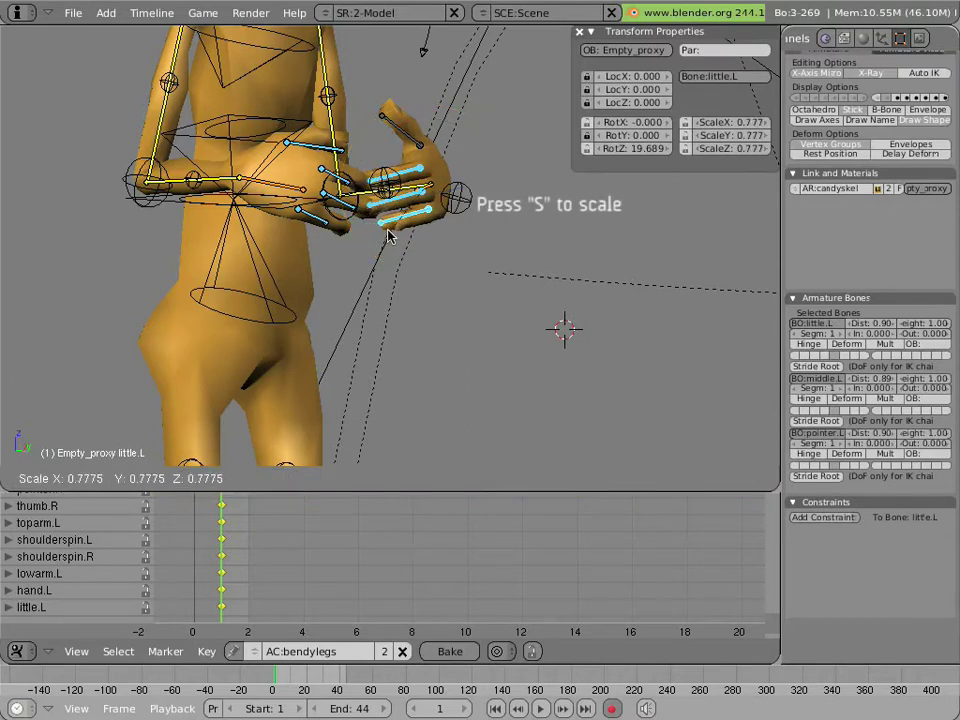
{"action": "left_click", "coordinate": [395, 222]}
Rotate the left thumb about -37° around its X axis
{"action": "right_click", "coordinate": [386, 139]}
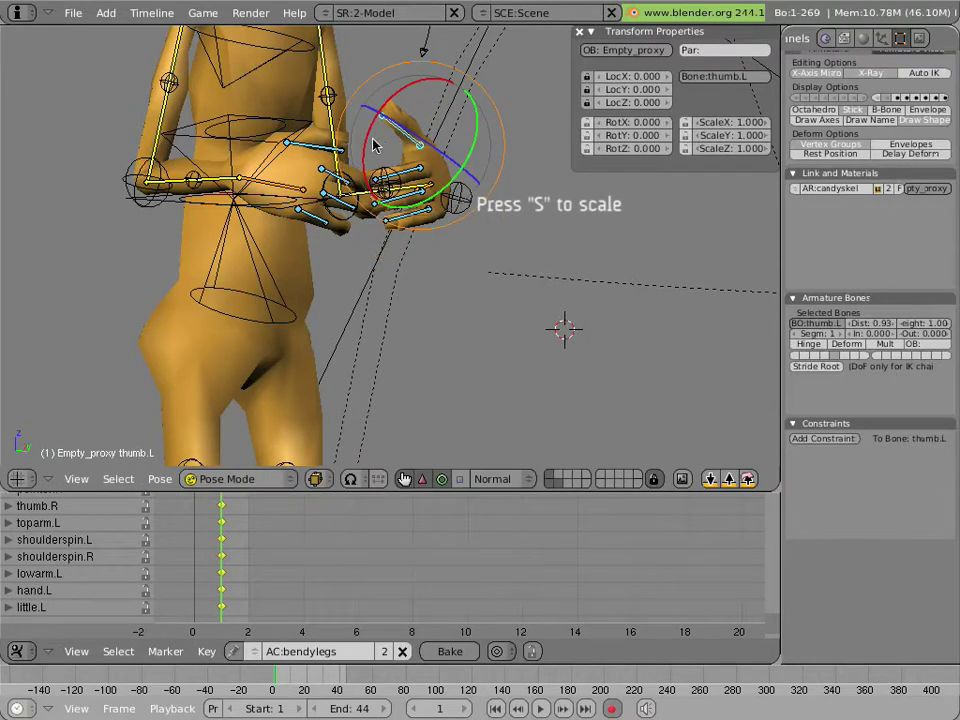
{"action": "left_click_drag", "start_coordinate": [373, 146], "coordinate": [383, 190]}
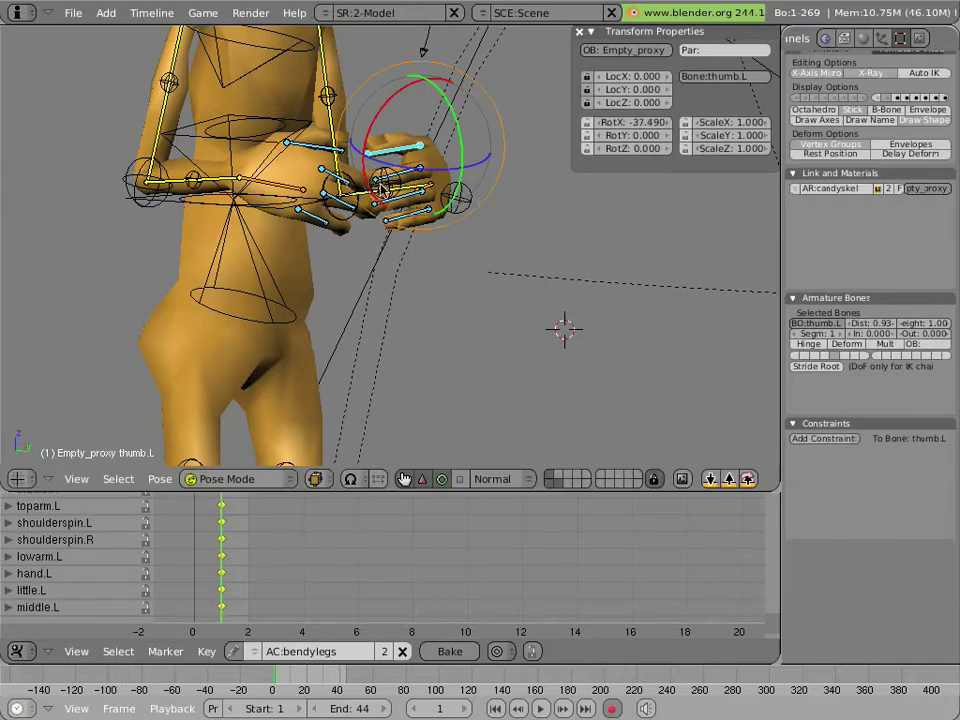
Move the hand.L bone to refine the left arm's position relative to the right hand
{"action": "key", "text": "Home"}
{"action": "middle_click_drag", "start_coordinate": [414, 197], "coordinate": [279, 532]}
{"action": "scroll", "coordinate": [358, 204], "scroll_direction": "up", "scroll_amount": 9}
{"action": "middle_click_drag", "start_coordinate": [388, 312], "coordinate": [375, 347]}
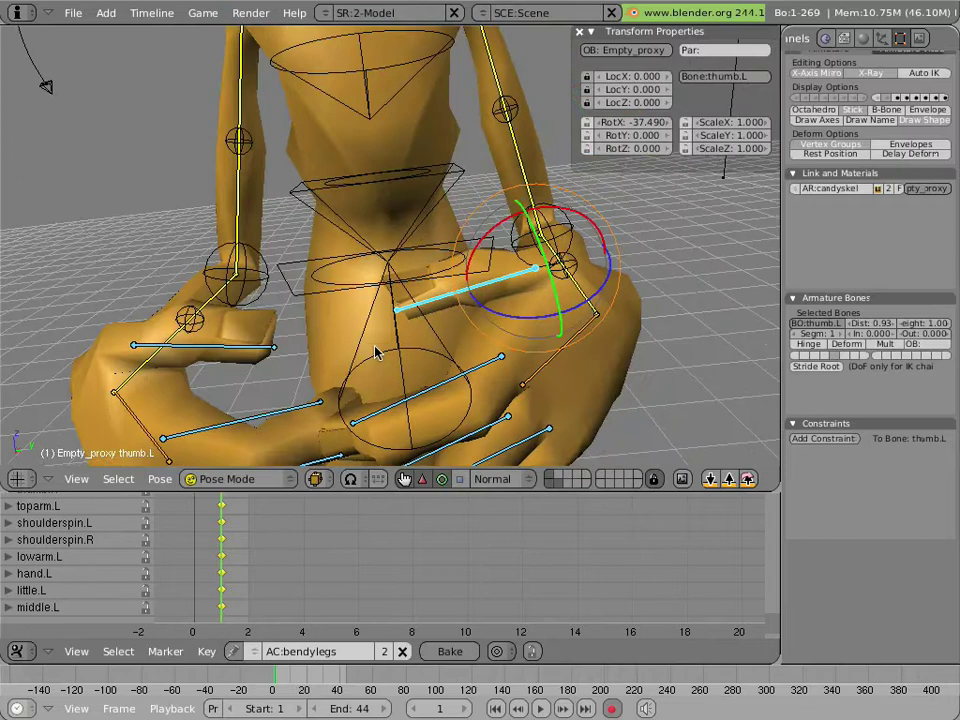
{"action": "right_click", "coordinate": [537, 388]}
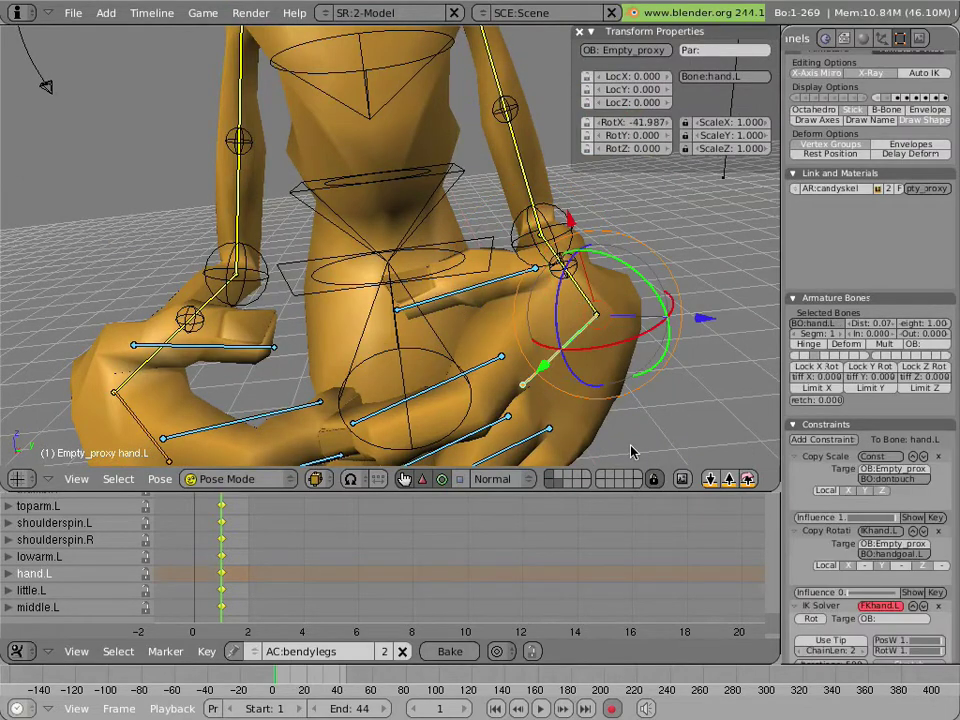
{"action": "key", "text": "g"}
{"action": "left_click", "coordinate": [596, 334]}
{"action": "scroll", "coordinate": [456, 345], "scroll_direction": "down", "scroll_amount": 6}
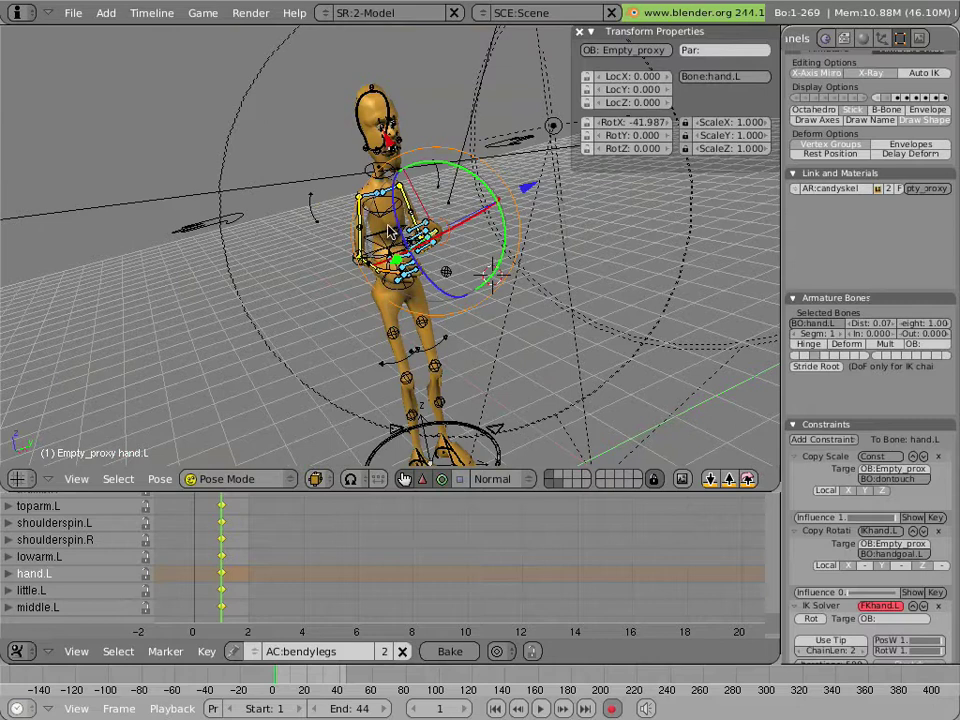
Adjust the upper back with the topback bone and rotate the neck bone about 1.8° around X
{"action": "right_click", "coordinate": [392, 225]}
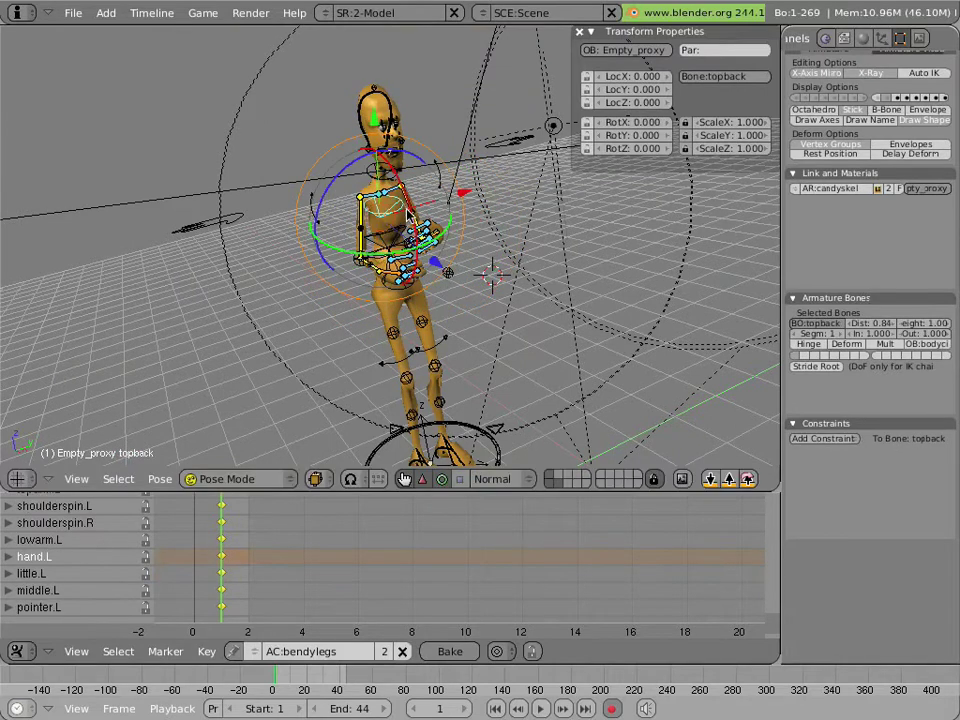
{"action": "left_click_drag", "start_coordinate": [407, 211], "coordinate": [416, 180]}
{"action": "right_click", "coordinate": [377, 172]}
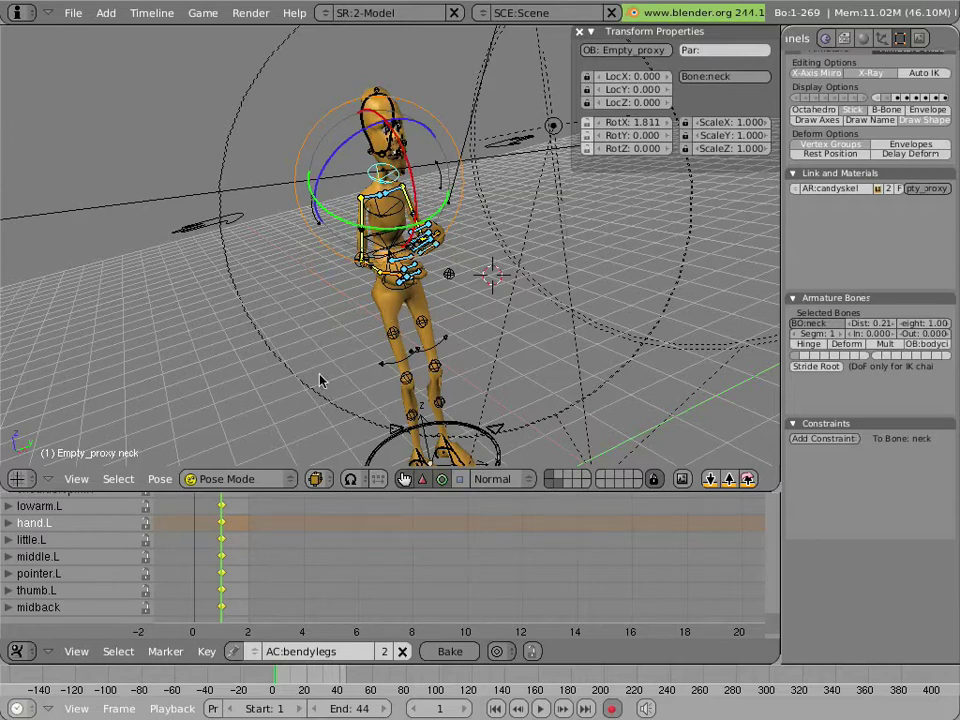
{"action": "scroll", "coordinate": [342, 332], "scroll_direction": "up", "scroll_amount": 6}
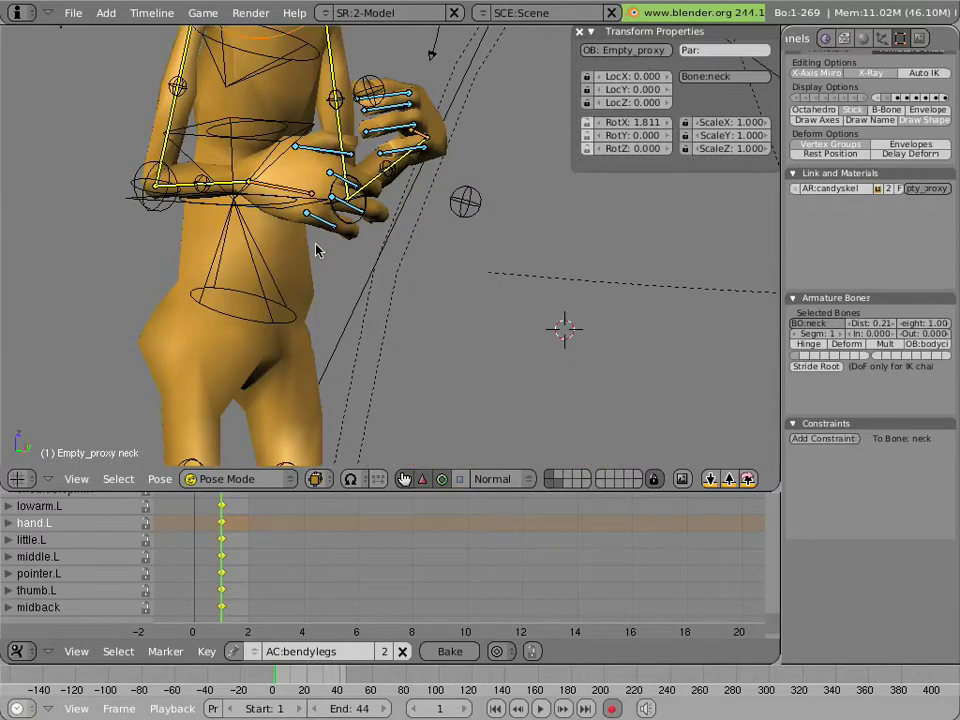
{"action": "scroll", "coordinate": [300, 215], "scroll_direction": "down", "scroll_amount": 2}
{"action": "scroll", "coordinate": [291, 204], "scroll_direction": "down", "scroll_amount": 6}
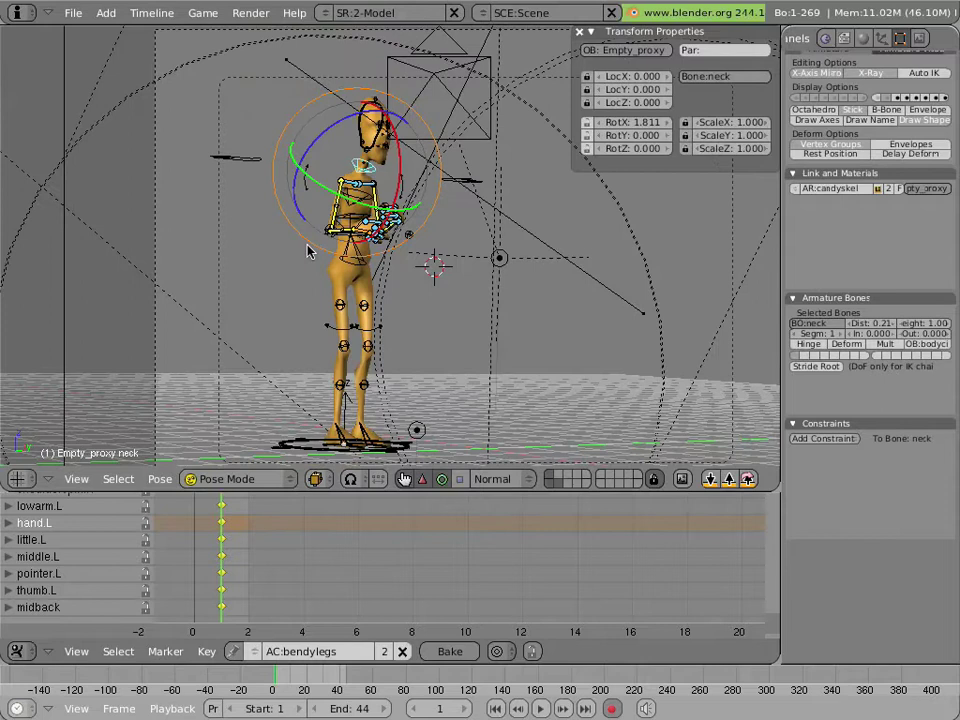
Show only the leg controls on armature layer 2 and select the foot.R bone
{"action": "left_click", "coordinate": [806, 99]}
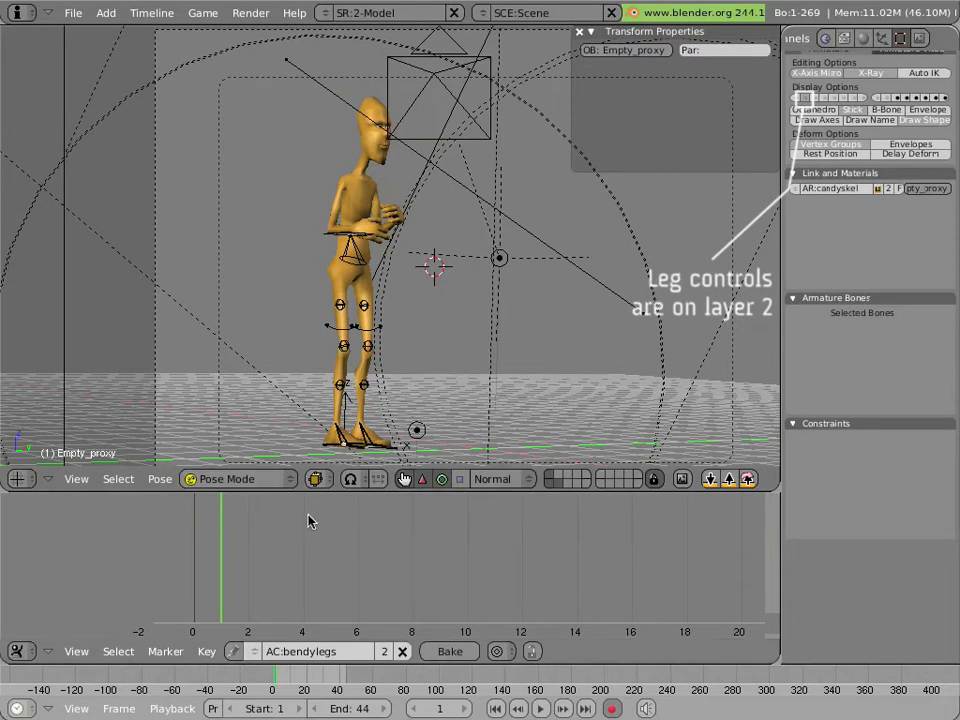
{"action": "mouse_move", "coordinate": [346, 410]}
{"action": "middle_mouse_down", "text": "shift"}
{"action": "mouse_move", "coordinate": [360, 369]}
{"action": "mouse_move", "coordinate": [345, 398]}
{"action": "middle_mouse_up", "text": "shift"}
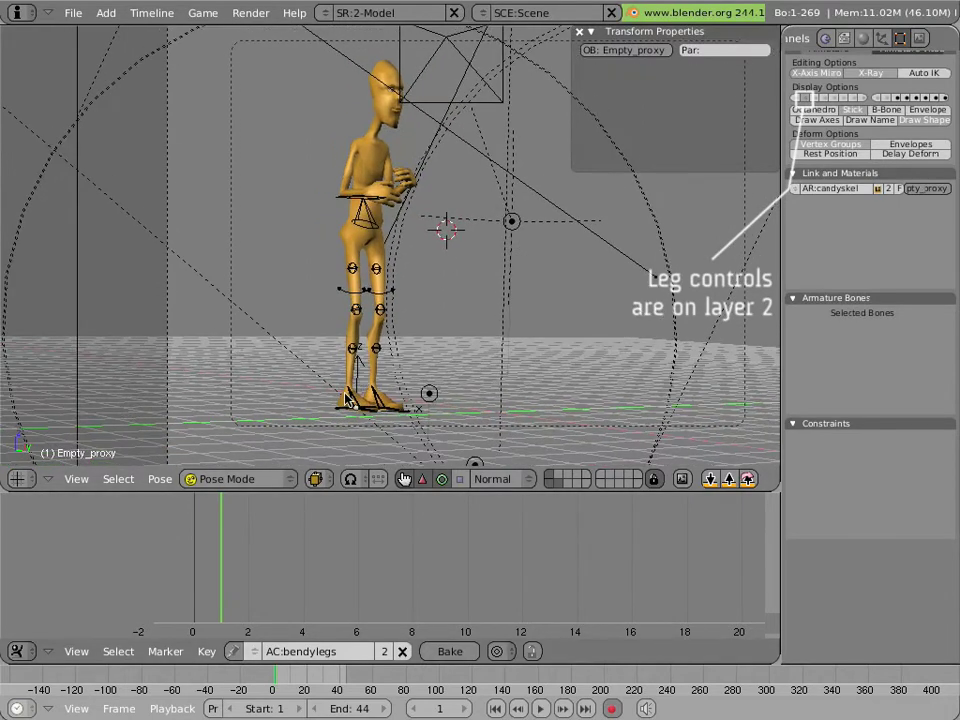
{"action": "right_click", "coordinate": [345, 402]}
{"action": "key", "text": "g"}
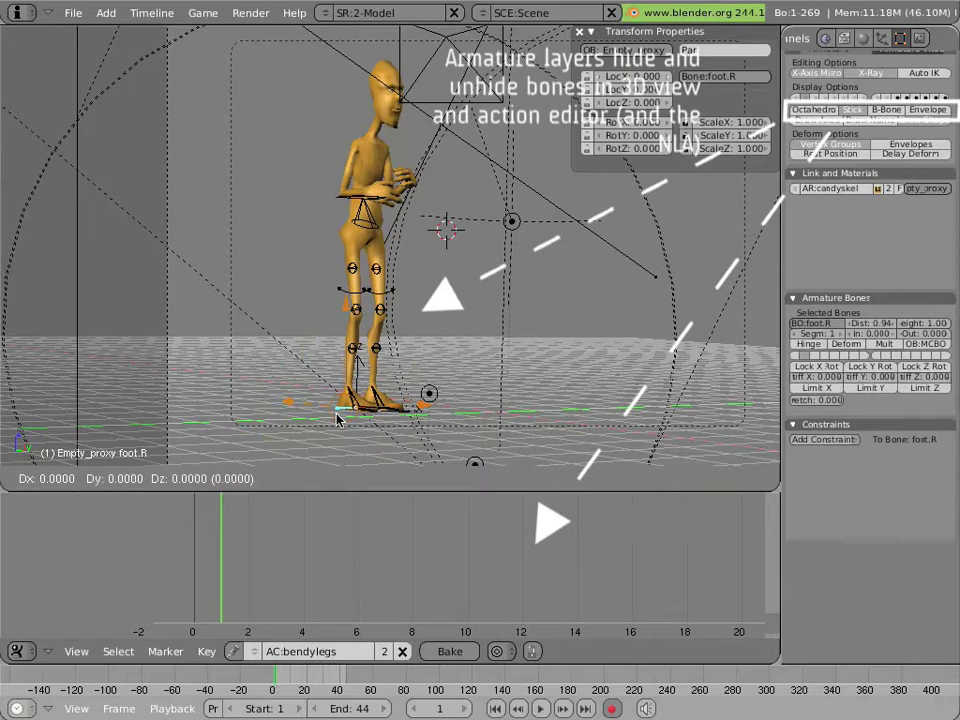
{"action": "right_click", "coordinate": [336, 420]}
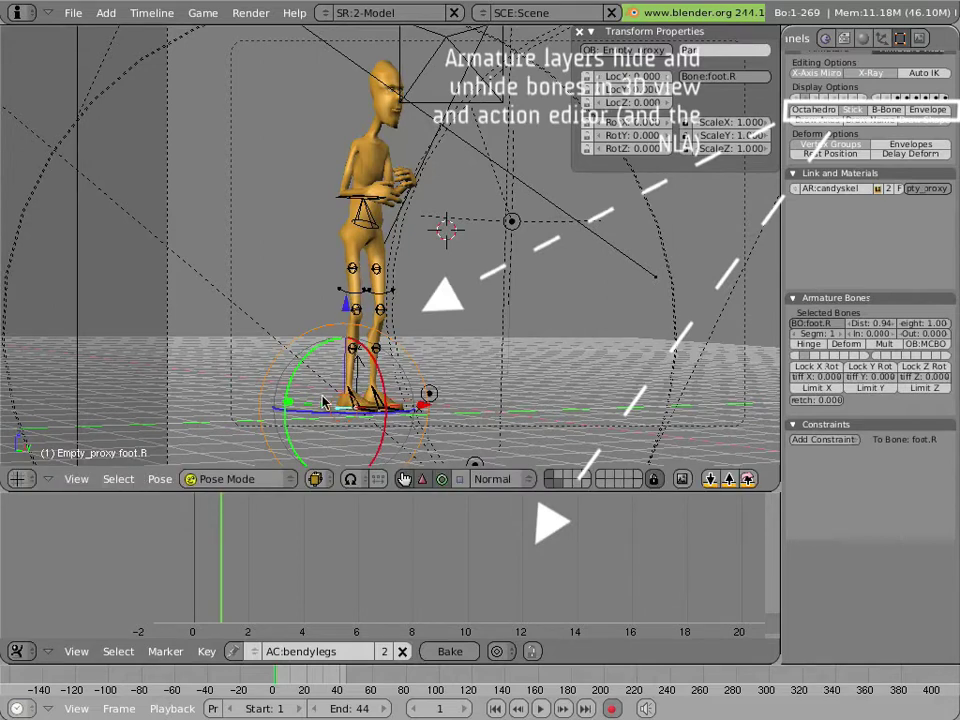
Add the foot.L bone to the selection and insert a LocRot keyframe for both feet at frame 1
{"action": "scroll", "coordinate": [368, 332], "scroll_direction": "up", "scroll_amount": 3}
{"action": "right_click", "coordinate": [402, 350], "text": "shift"}
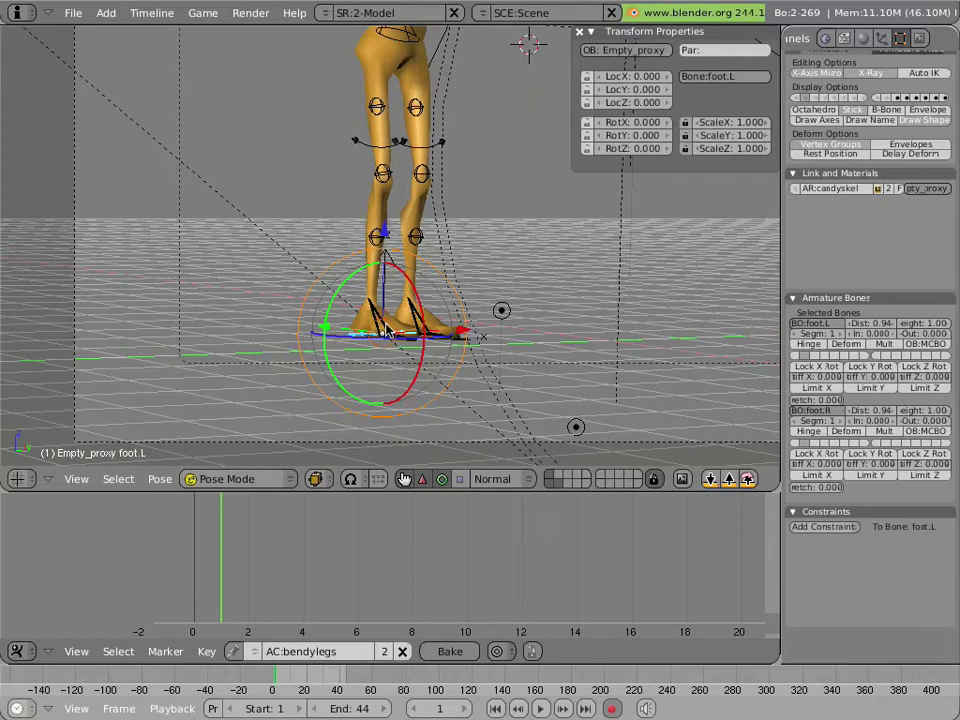
{"action": "key", "text": "i"}
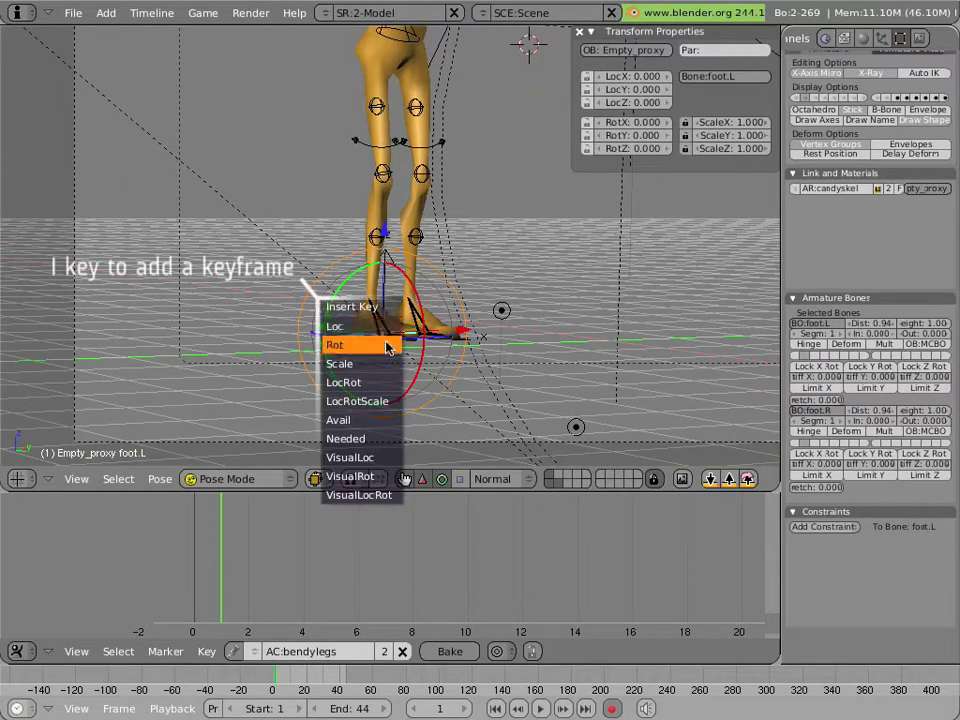
{"action": "left_click", "coordinate": [388, 381]}
Lower the torso bone slightly to about LocZ 0.021 and rotate the lowback bone about -1° around X
{"action": "middle_click_drag", "start_coordinate": [388, 386], "coordinate": [416, 201]}
{"action": "right_click", "coordinate": [388, 165]}
{"action": "key", "text": "g"}
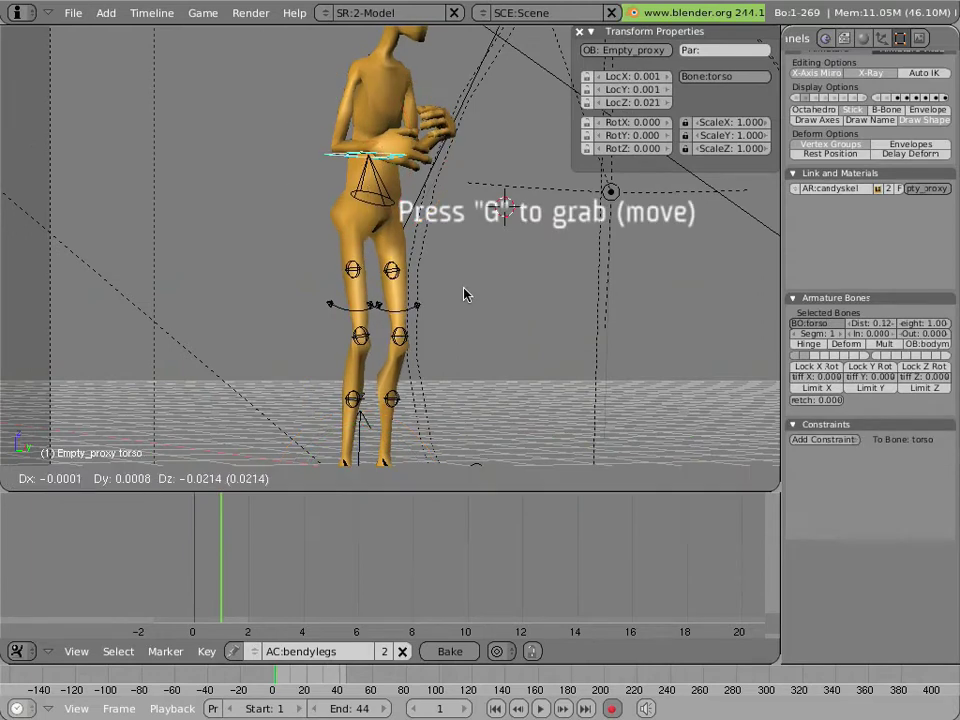
{"action": "left_click", "coordinate": [463, 293]}
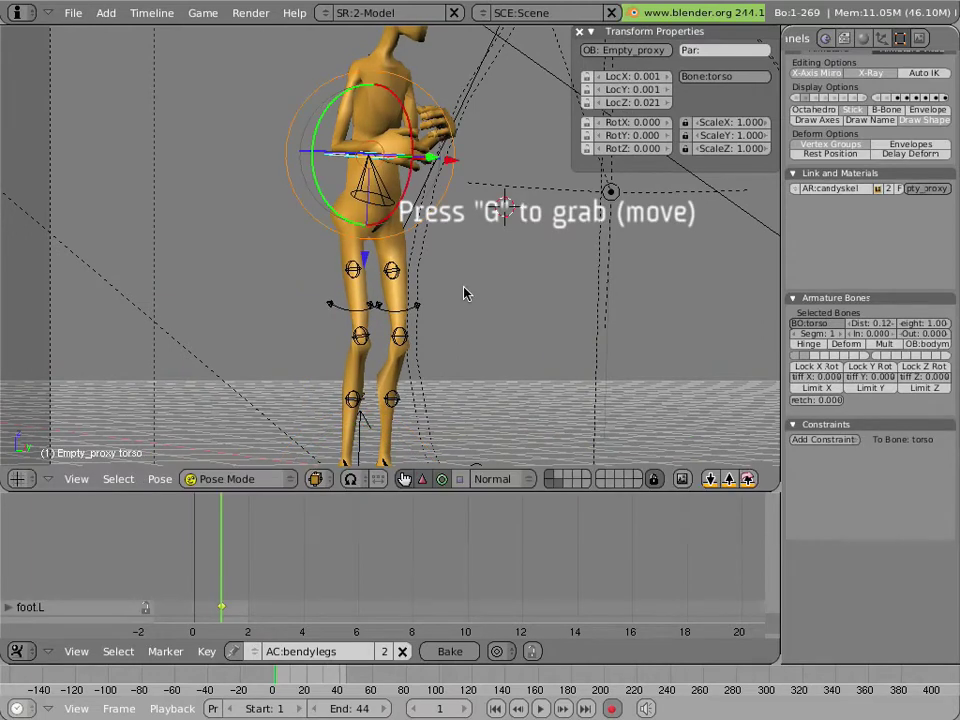
{"action": "right_click", "coordinate": [385, 210]}
{"action": "key", "text": "r"}
{"action": "left_click", "coordinate": [390, 220]}
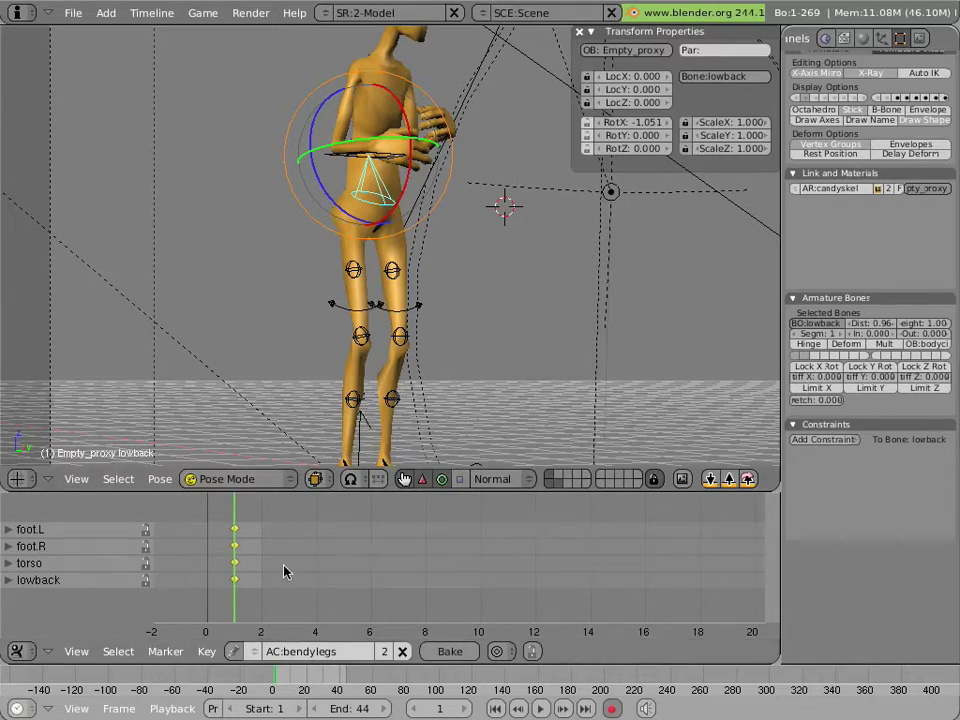
At frame 16, raise the torso bone along Z to about LocZ -3.51 so the legs stretch
{"action": "left_click_drag", "start_coordinate": [325, 569], "coordinate": [655, 596]}
{"action": "scroll", "coordinate": [469, 276], "scroll_direction": "down", "scroll_amount": 4}
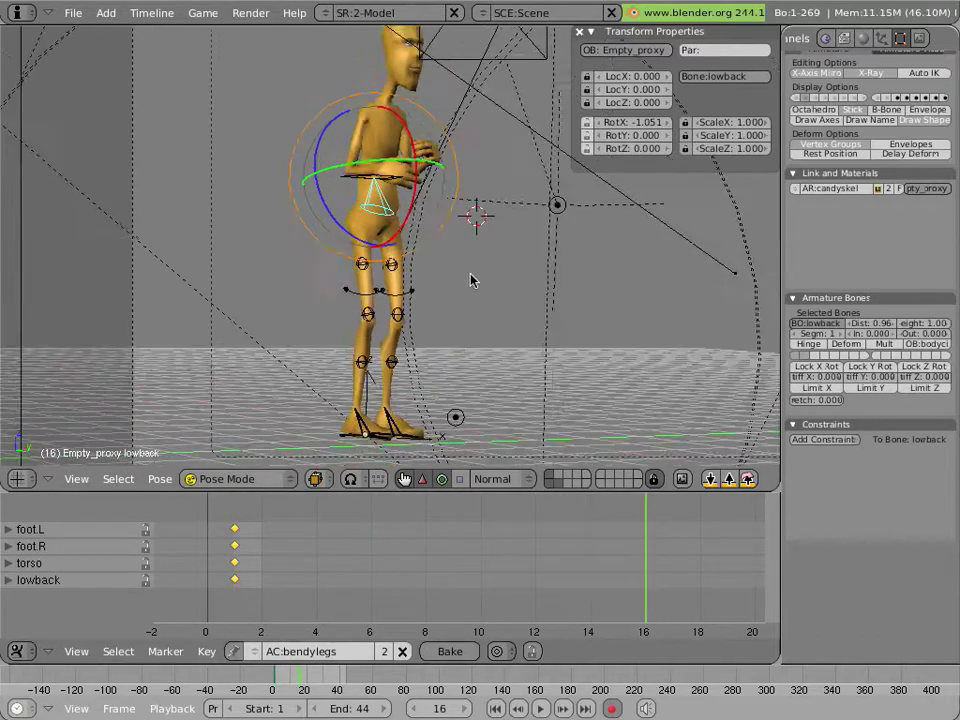
{"action": "right_click", "coordinate": [365, 204]}
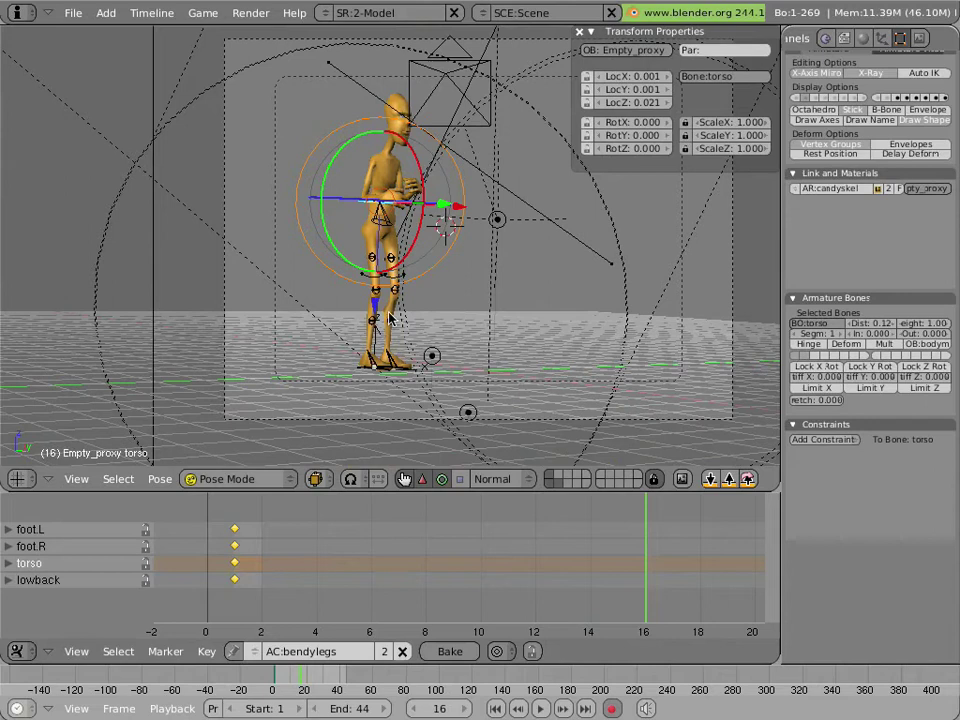
{"action": "key", "text": "g"}
{"action": "key", "text": "z"}
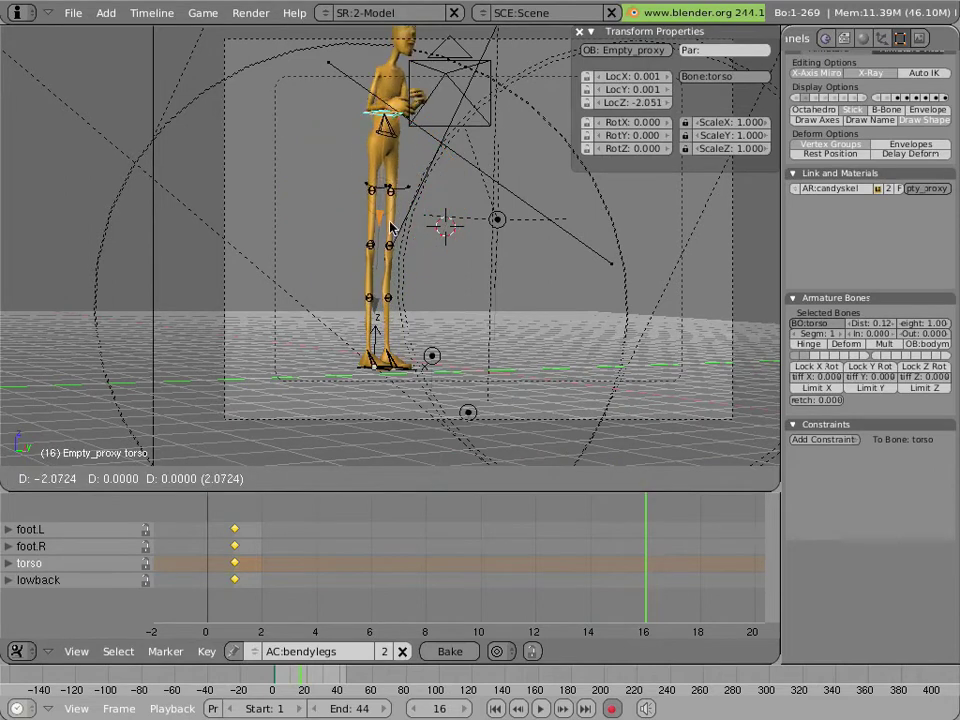
{"action": "left_click", "coordinate": [400, 168]}
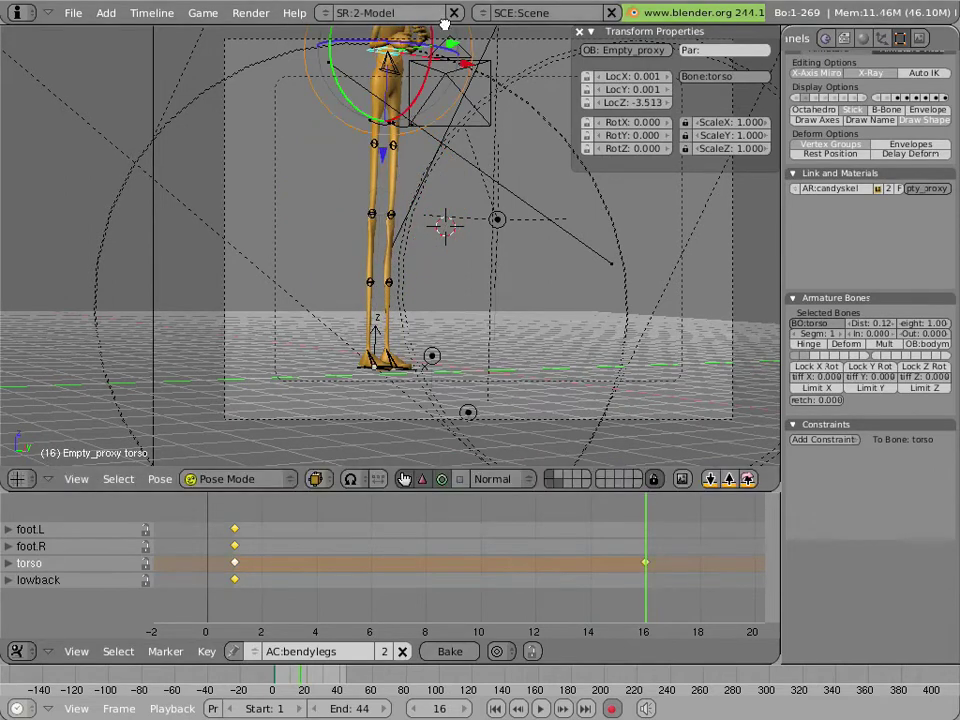
Shift the stretched torso bone to about LocY -0.21 and bring it down to about LocZ -2.98
{"action": "key", "text": "g"}
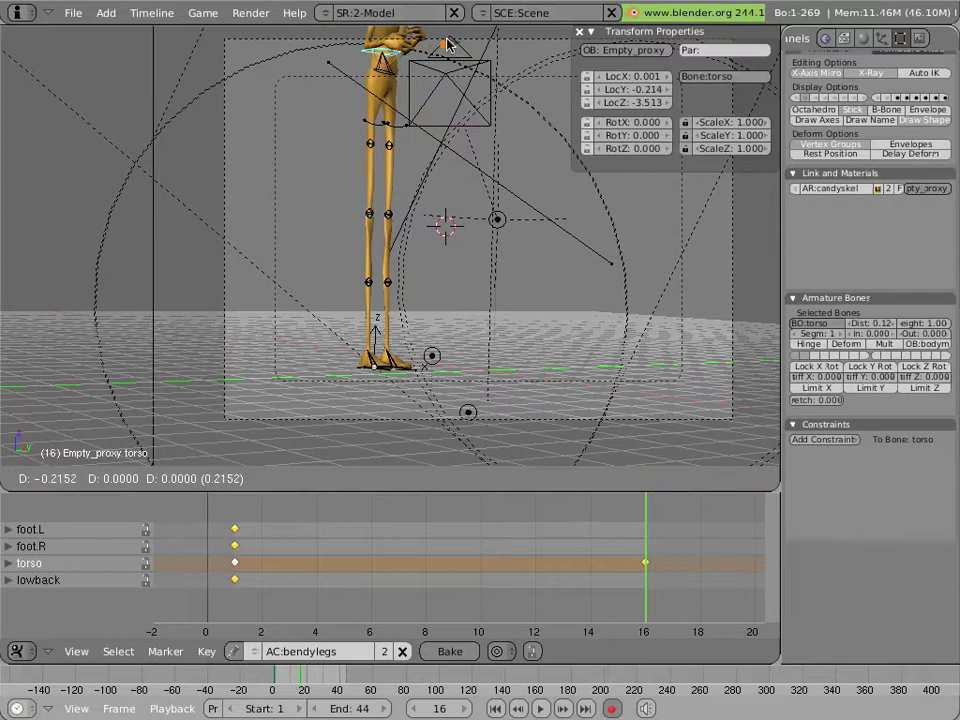
{"action": "left_click", "coordinate": [367, 124]}
{"action": "key", "text": "g"}
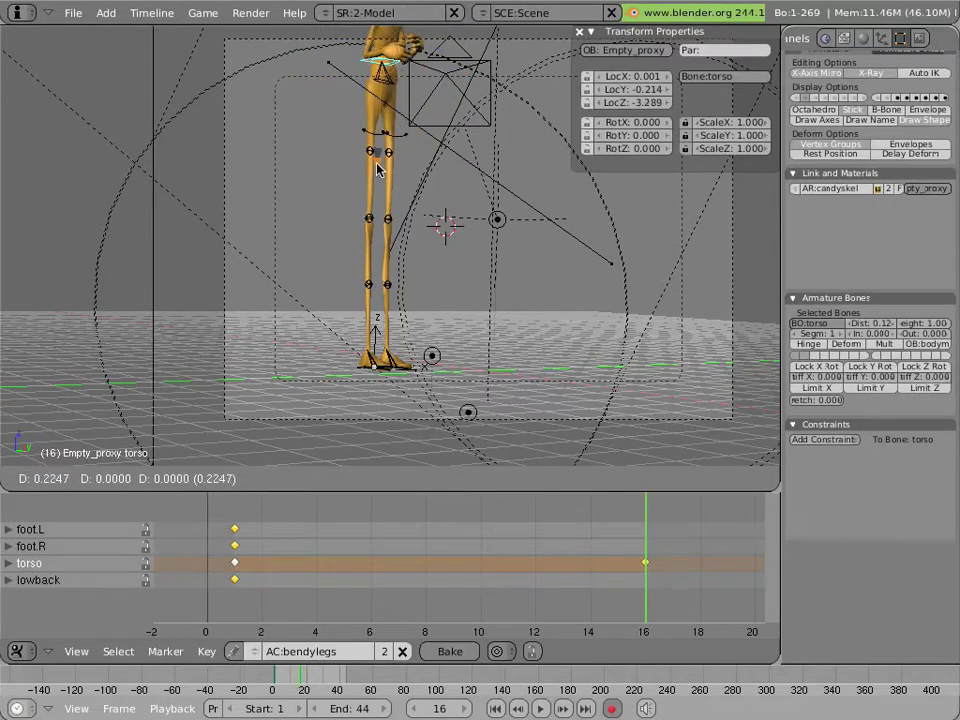
{"action": "left_click", "coordinate": [375, 179]}
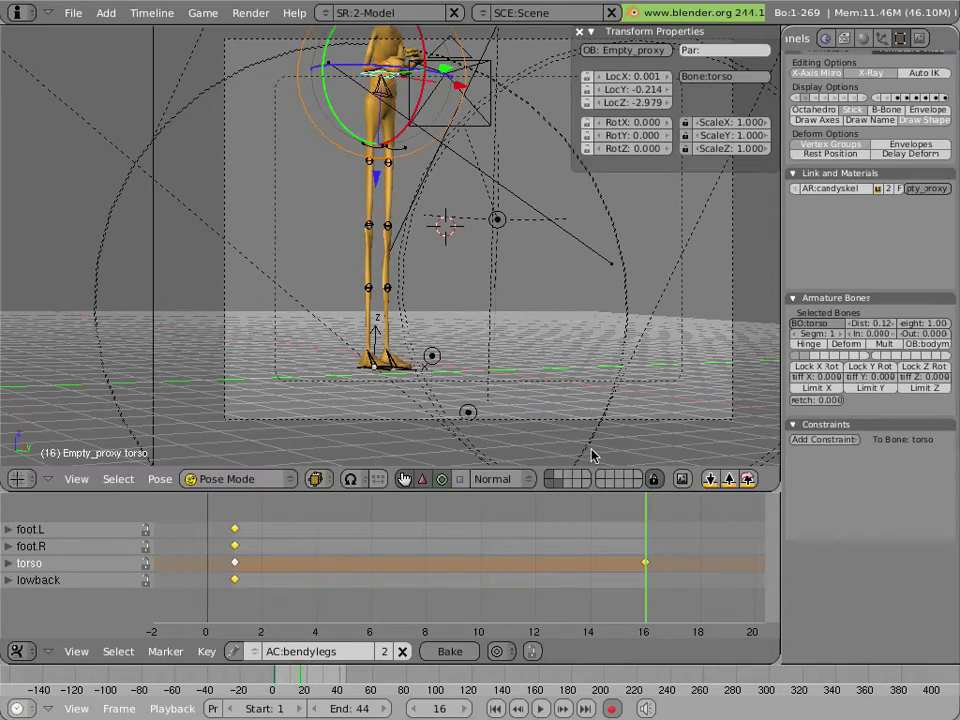
At frame 5, lower the torso bone to about LocZ 1.33 so the character crouches with bent knees
{"action": "left_click_drag", "start_coordinate": [628, 556], "coordinate": [349, 521]}
{"action": "key", "text": "Left"}
{"action": "key", "text": "g"}
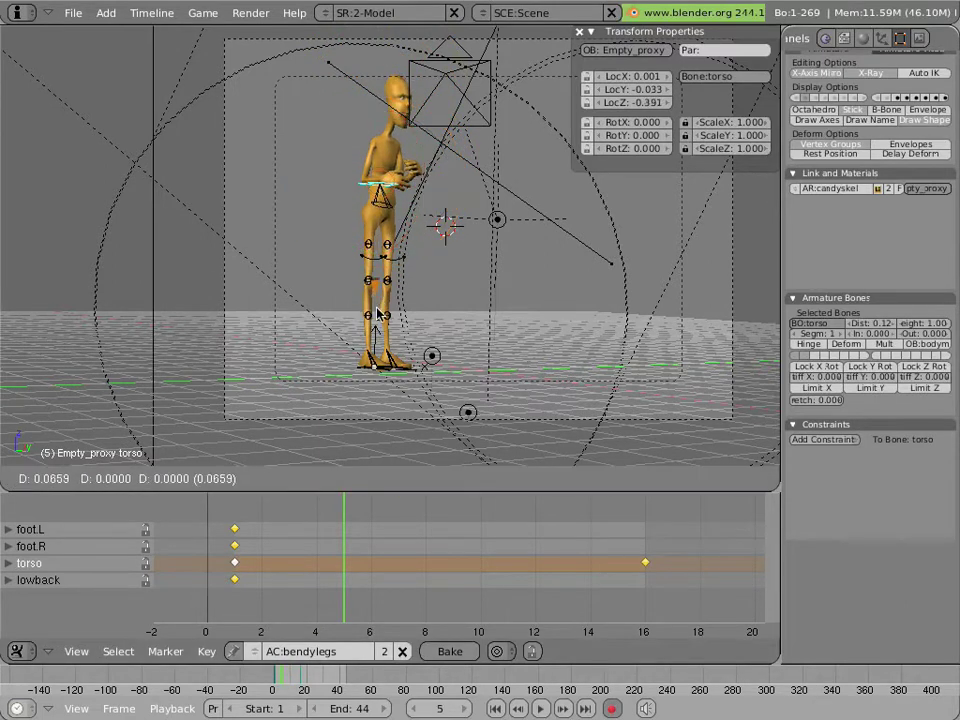
{"action": "left_click", "coordinate": [370, 367]}
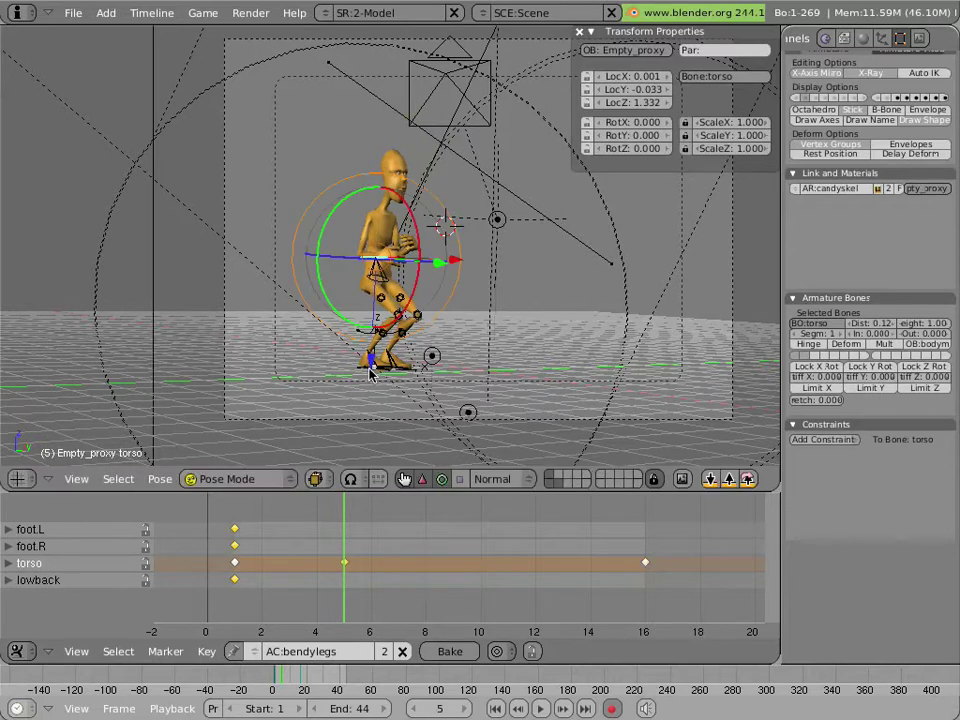
At frame 12, raise the torso bone to about LocZ -2.63 so the legs stretch up sooner
{"action": "left_click_drag", "start_coordinate": [346, 554], "coordinate": [586, 590]}
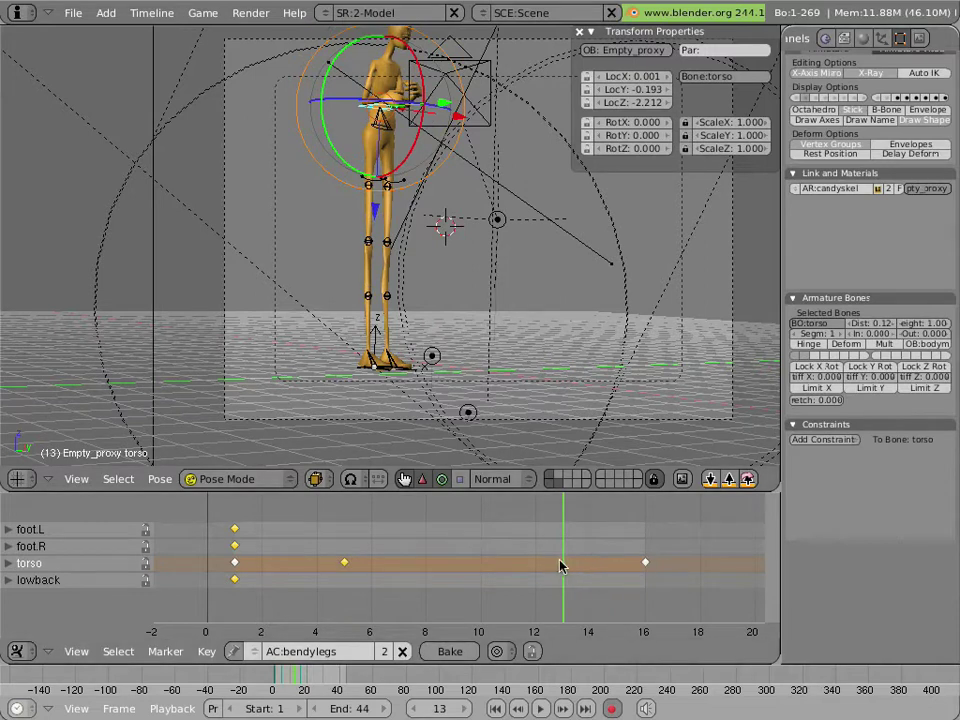
{"action": "key", "text": "Left"}
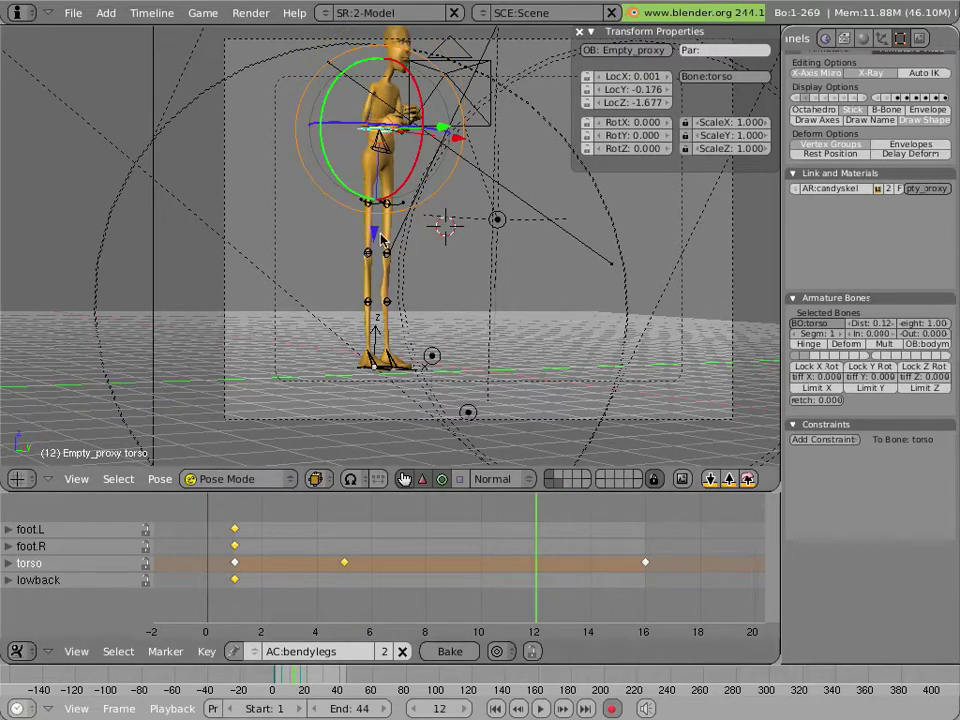
{"action": "key", "text": "g"}
{"action": "left_click", "coordinate": [462, 455]}
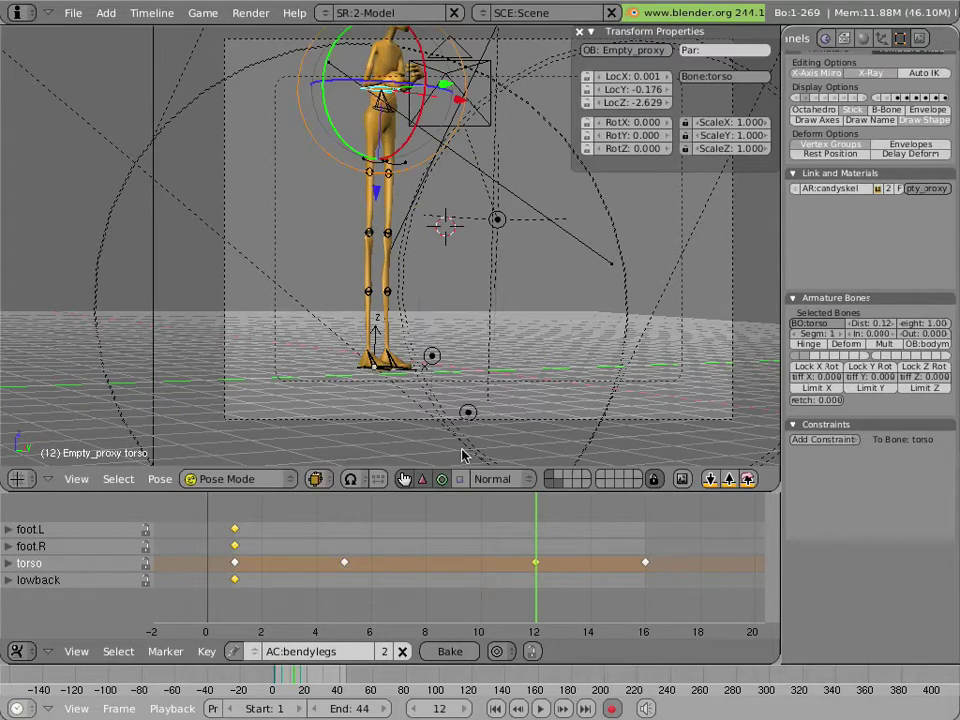
Return to frame 1 and play back the crouch-and-stretch animation
{"action": "left_click_drag", "start_coordinate": [521, 540], "coordinate": [172, 475]}
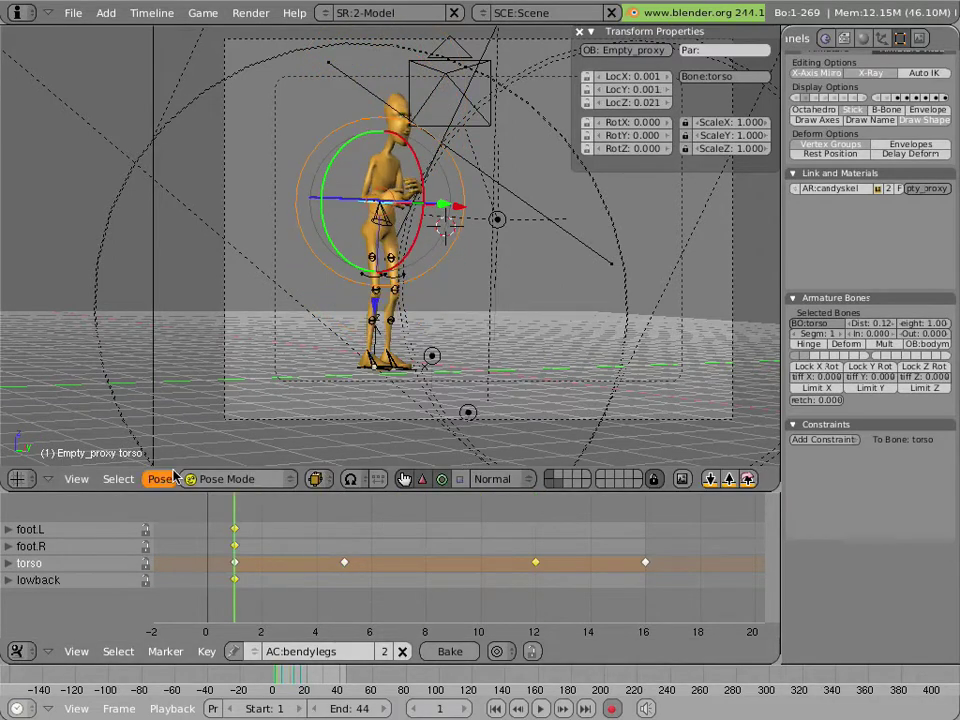
{"action": "key", "text": "alt+a"}
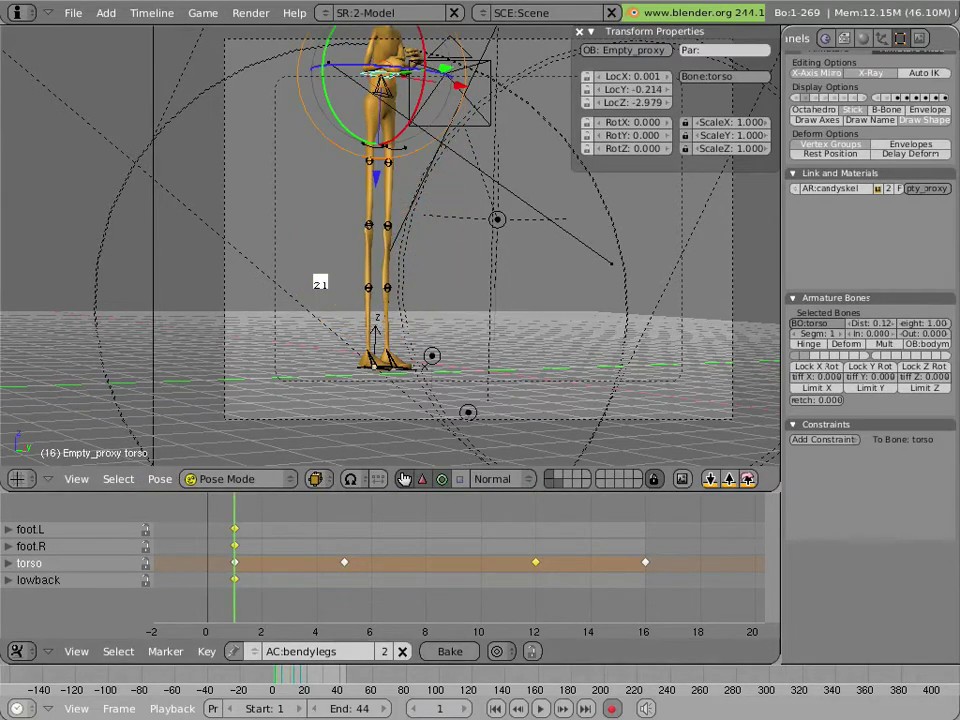
{"action": "key", "text": "Escape"}
{"action": "key", "text": "Escape"}
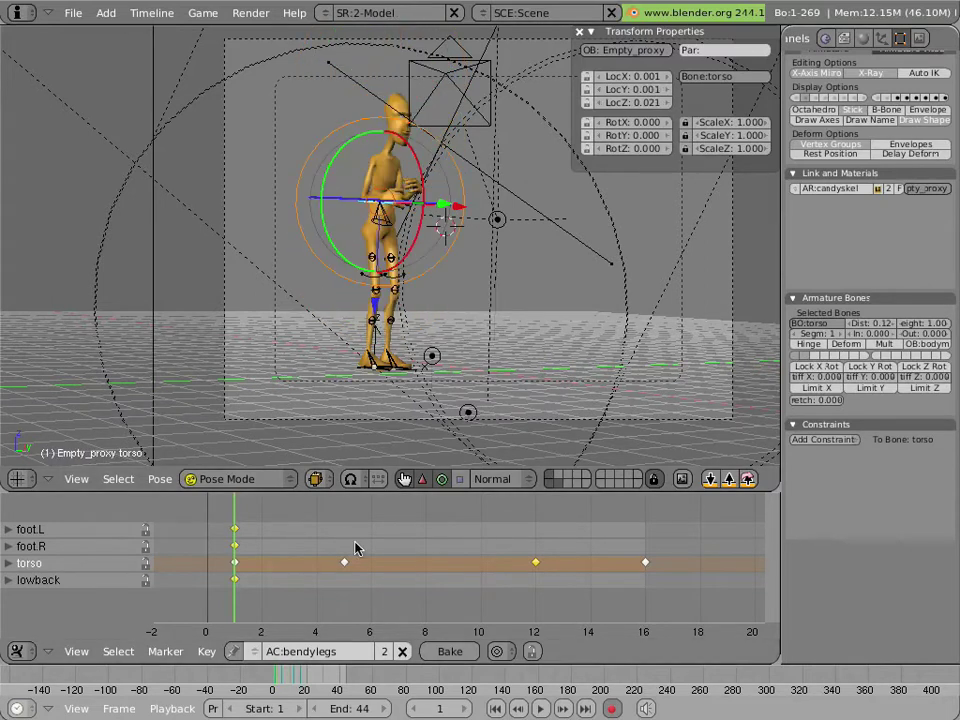
{"action": "right_click", "coordinate": [535, 563], "text": "shift"}
{"action": "key", "text": "x"}
{"action": "left_click", "coordinate": [528, 566]}
Replay the bendylegs action several times and scrub through its frames to check the timing of the torso movement
{"action": "key", "text": "alt+a"}
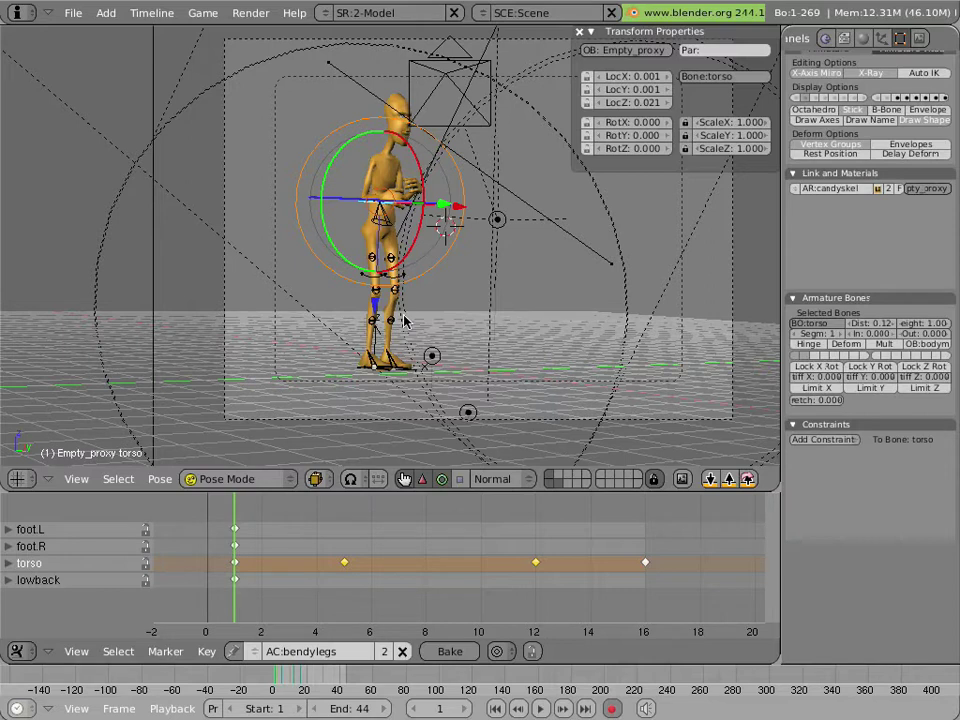
{"action": "key", "text": "alt+a"}
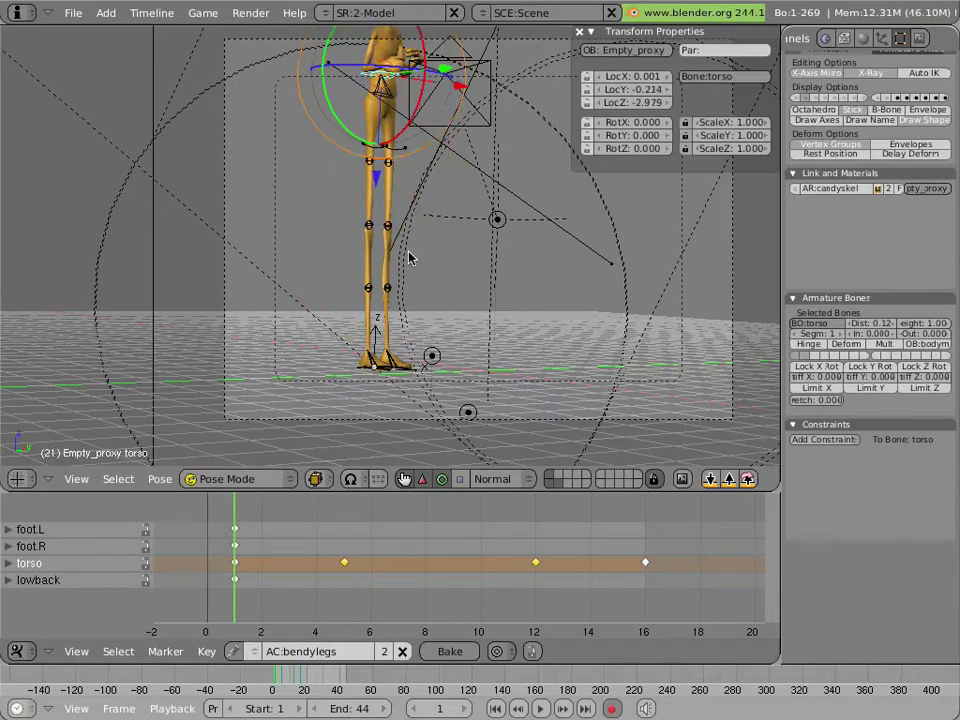
{"action": "key", "text": "Escape"}
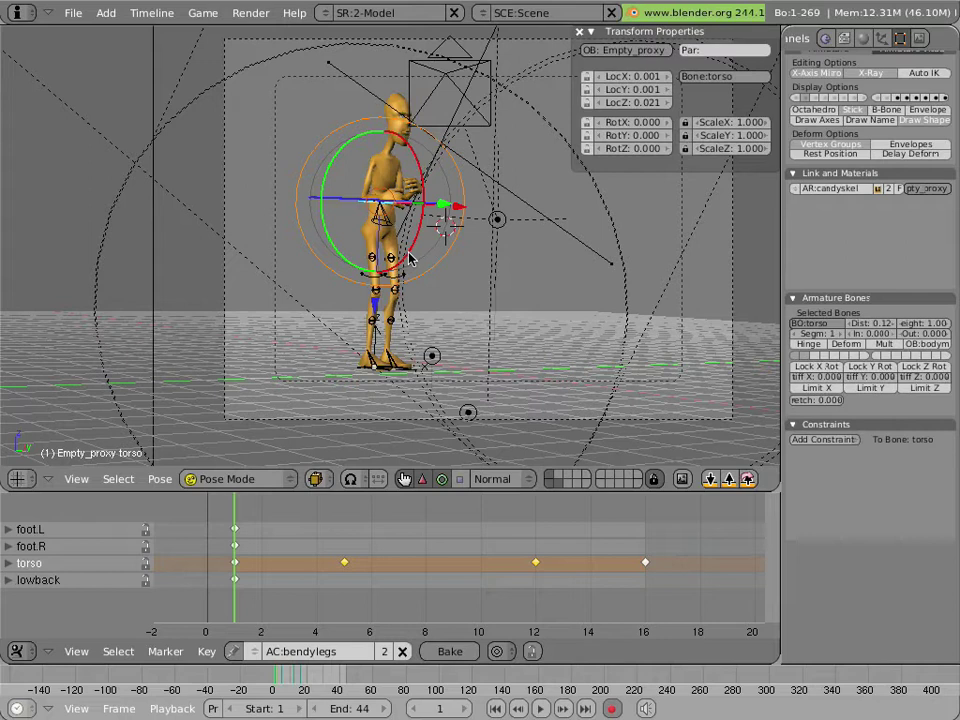
{"action": "key", "text": "alt+a"}
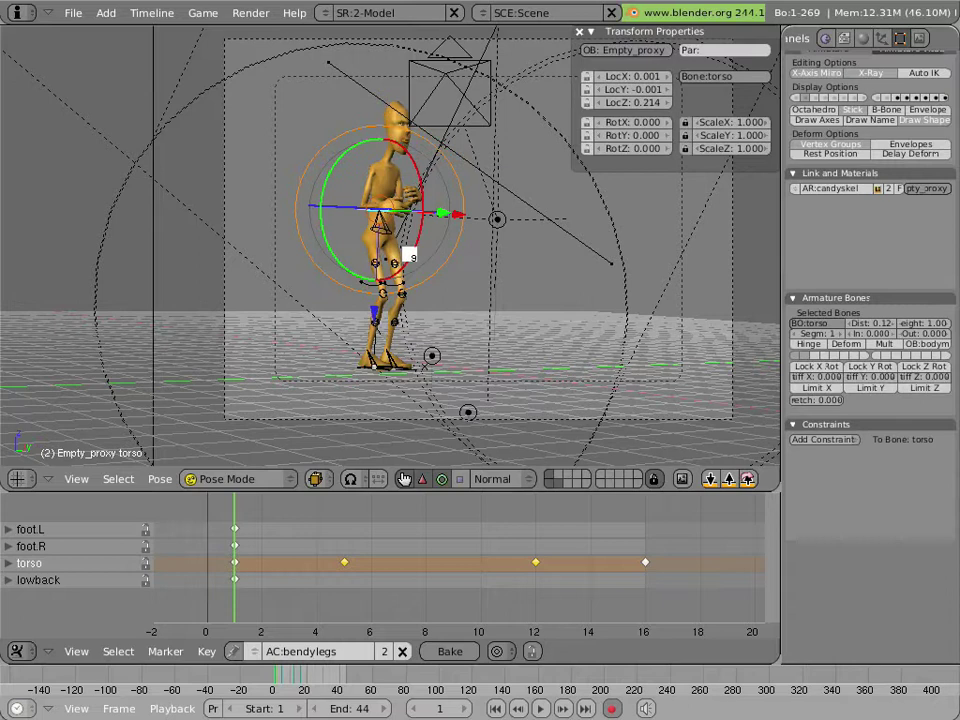
{"action": "key", "text": "Escape"}
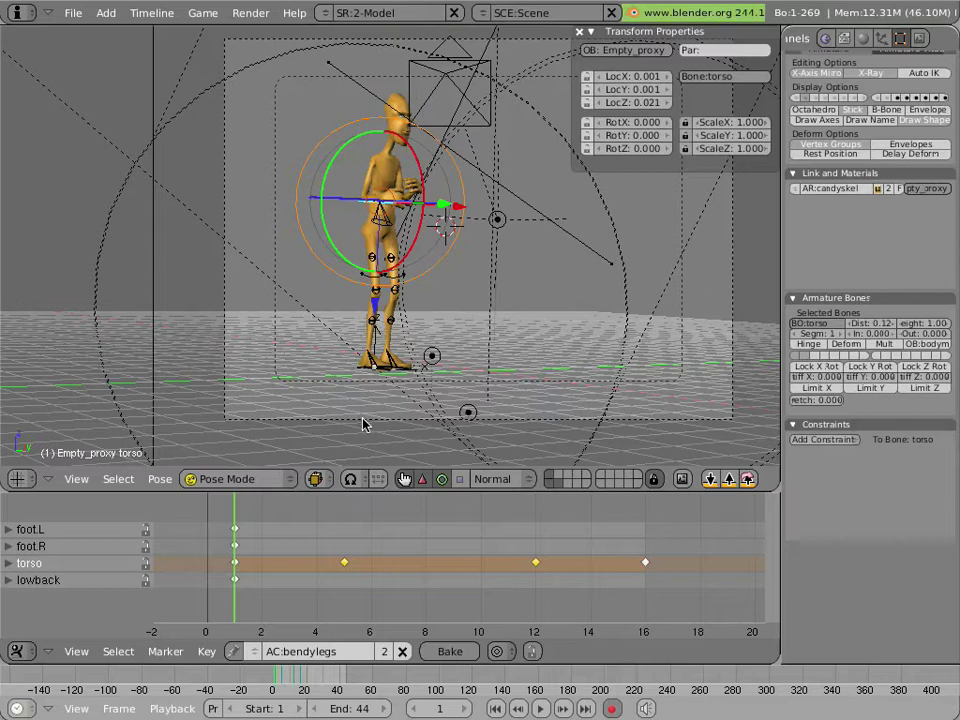
{"action": "left_click_drag", "start_coordinate": [321, 555], "coordinate": [590, 530]}
{"action": "left_click_drag", "start_coordinate": [612, 714], "coordinate": [245, 664]}
{"action": "key", "text": "alt+a"}
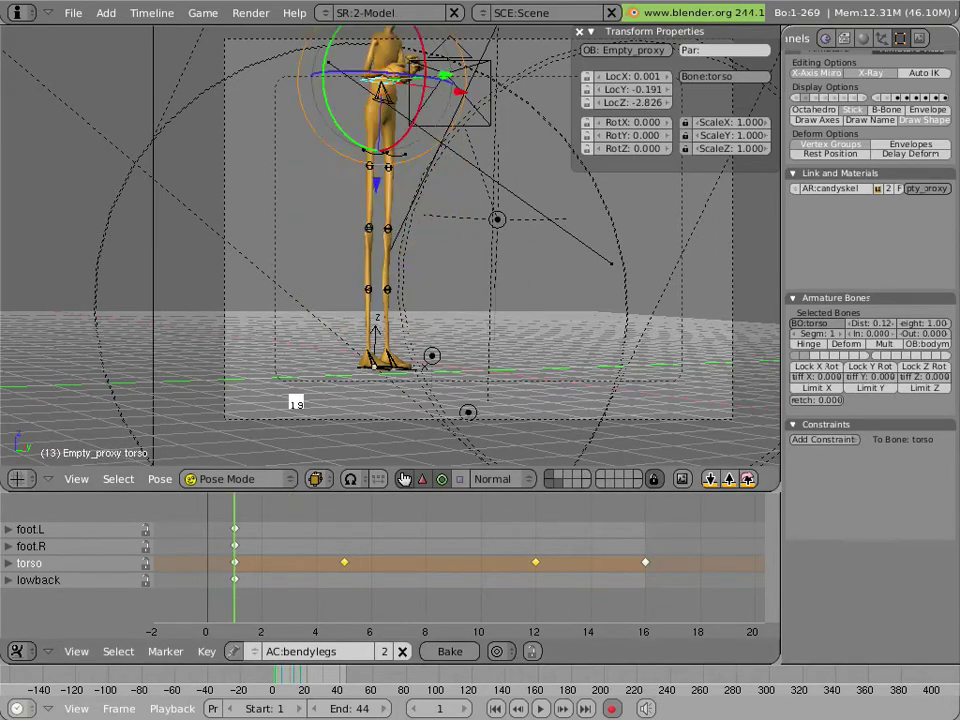
{"action": "key", "text": "Escape"}
{"action": "key", "text": "alt+a"}
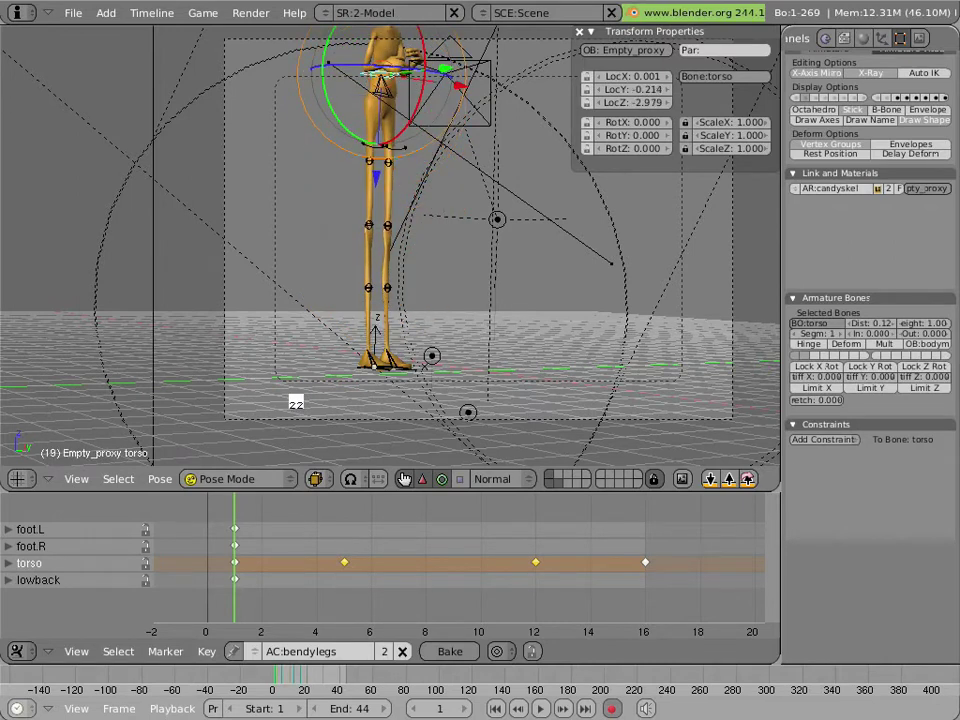
Stop the playback and inspect the knee_stretch.R and thighbend.L control bones on the legs
{"action": "key", "text": "Escape"}
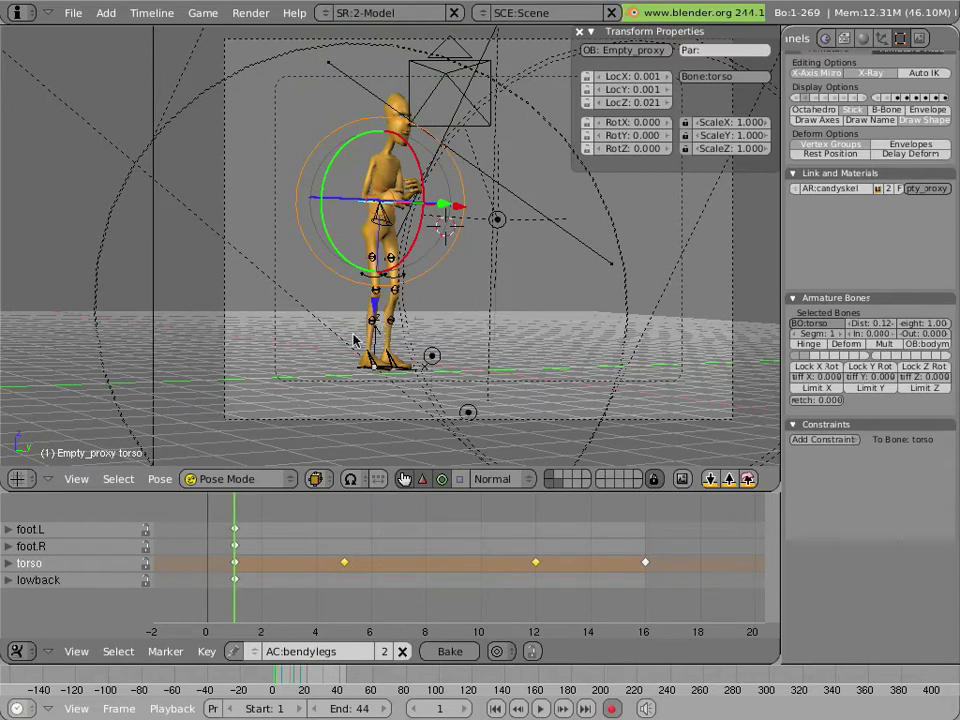
{"action": "scroll", "coordinate": [326, 313], "scroll_direction": "up", "scroll_amount": 3}
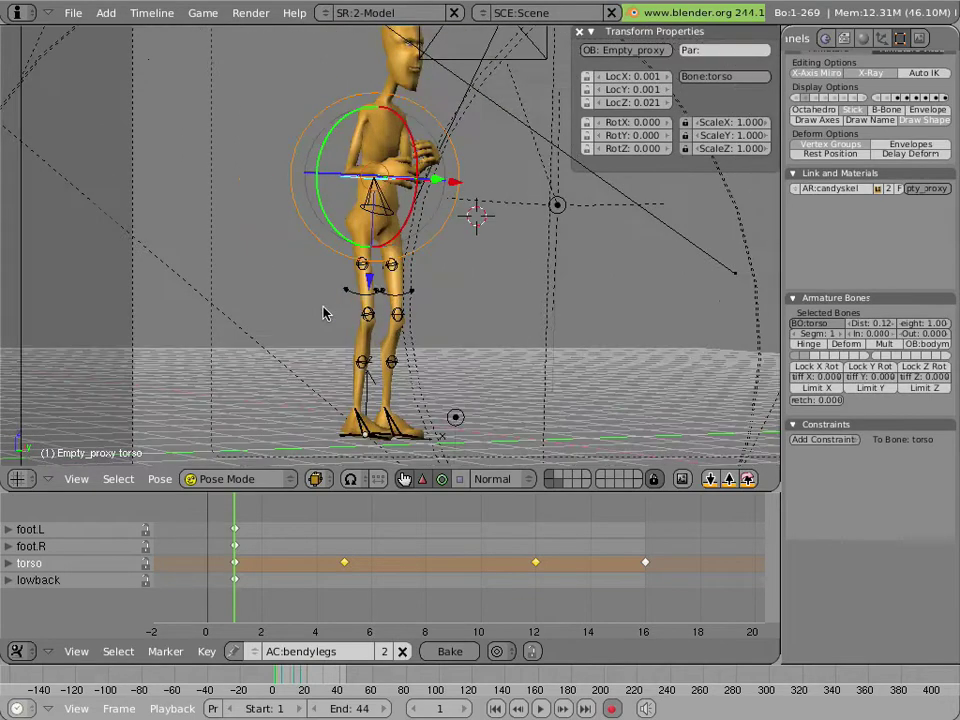
{"action": "right_click", "coordinate": [398, 340]}
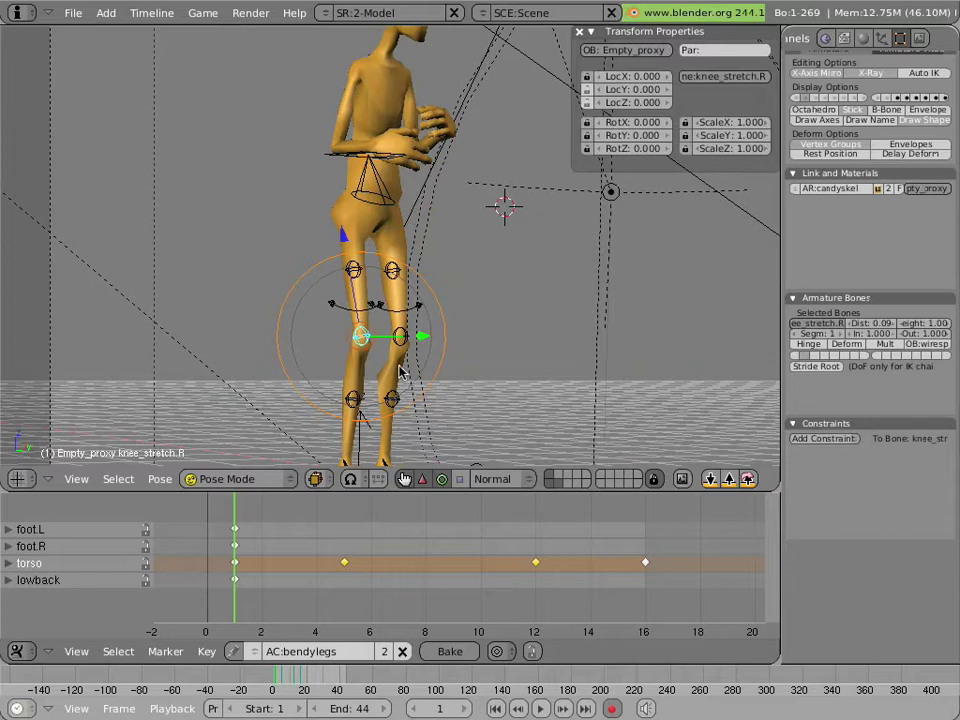
{"action": "right_click", "coordinate": [392, 276]}
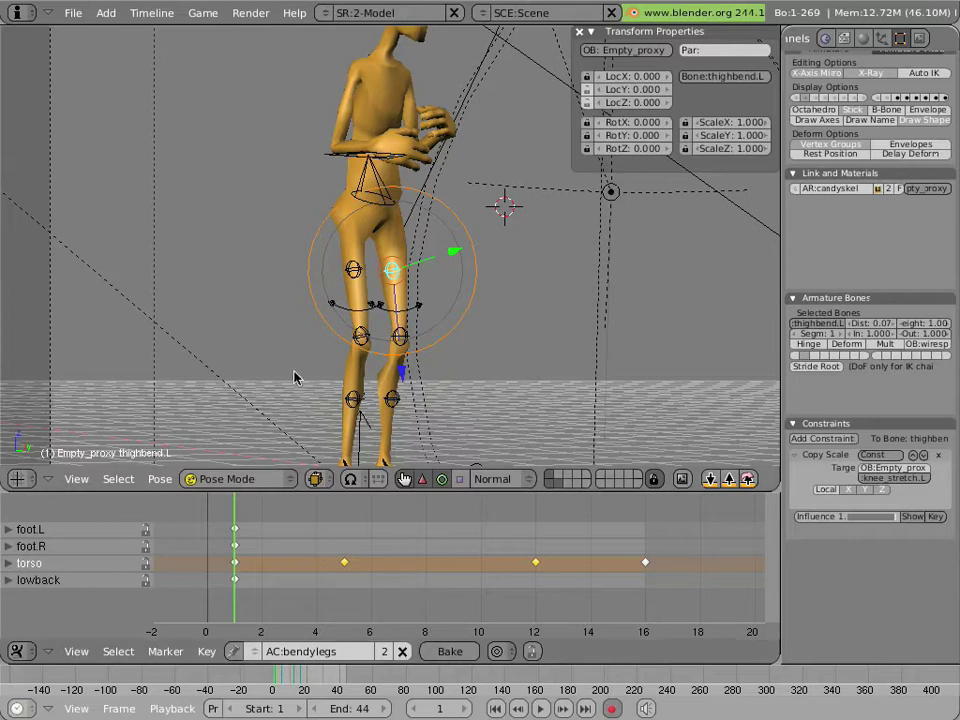
{"action": "scroll", "coordinate": [294, 370], "scroll_direction": "down", "scroll_amount": 2}
At frame 10, lower the knee_stretch.R and knee_stretch.L bones together to about LocZ -0.315
{"action": "left_click_drag", "start_coordinate": [296, 594], "coordinate": [485, 605]}
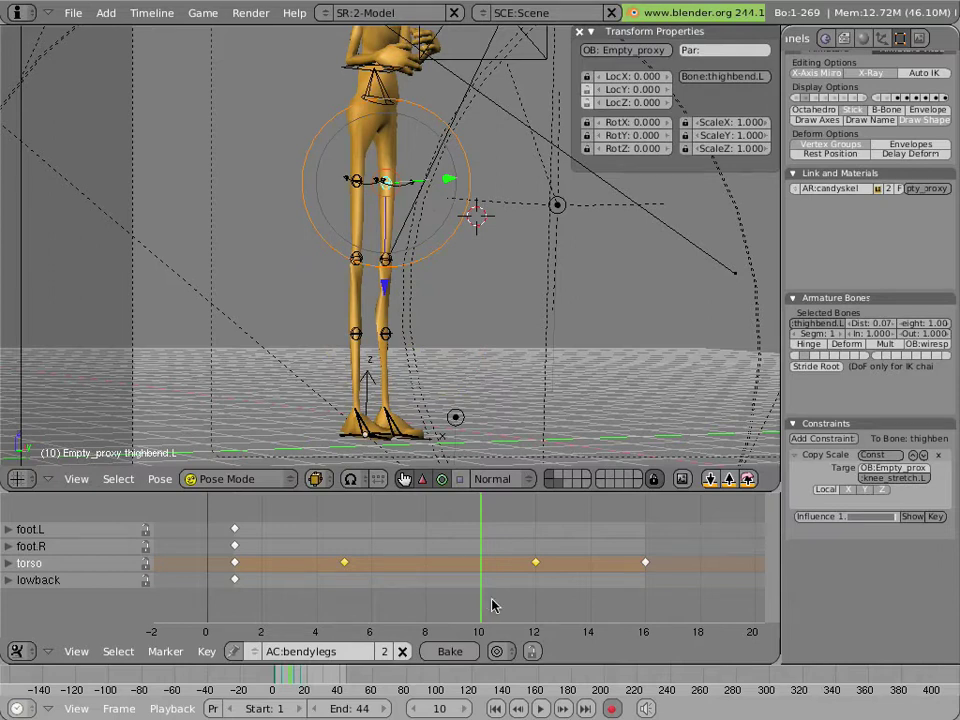
{"action": "mouse_move", "coordinate": [491, 604]}
{"action": "left_mouse_down"}
{"action": "mouse_move", "coordinate": [458, 606]}
{"action": "mouse_move", "coordinate": [498, 606]}
{"action": "left_mouse_up"}
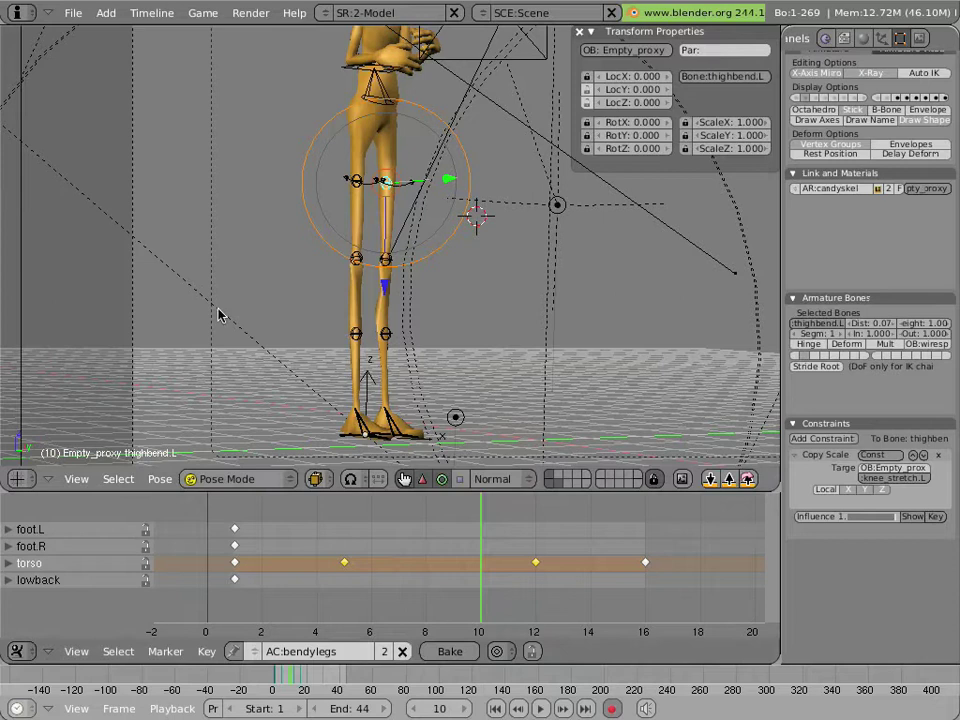
{"action": "right_click", "coordinate": [352, 252]}
{"action": "right_click", "coordinate": [387, 259], "text": "shift"}
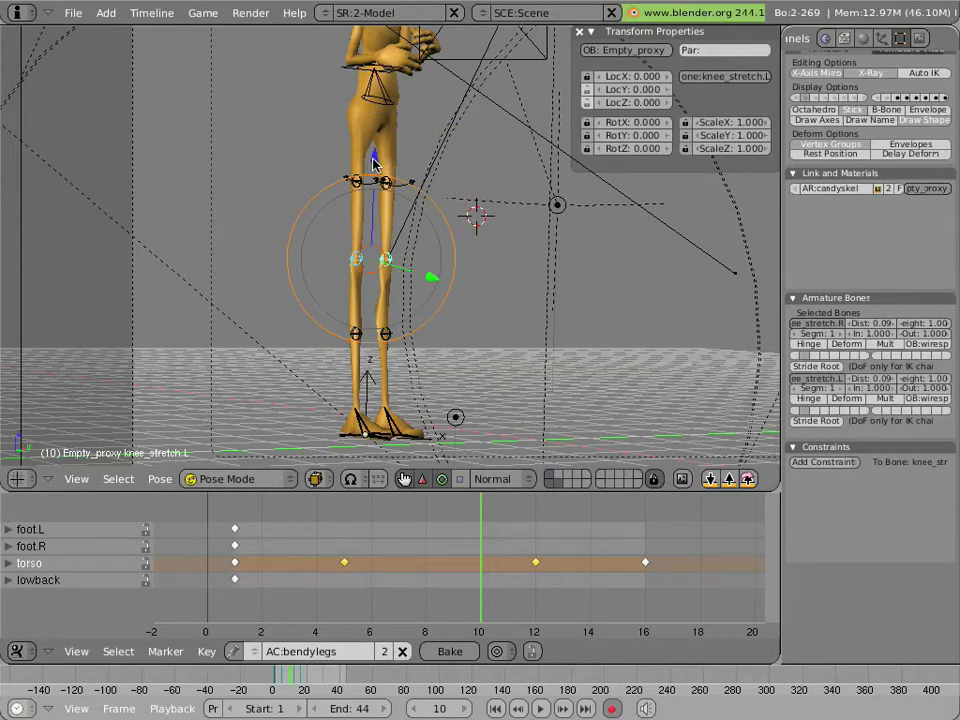
{"action": "key", "text": "g"}
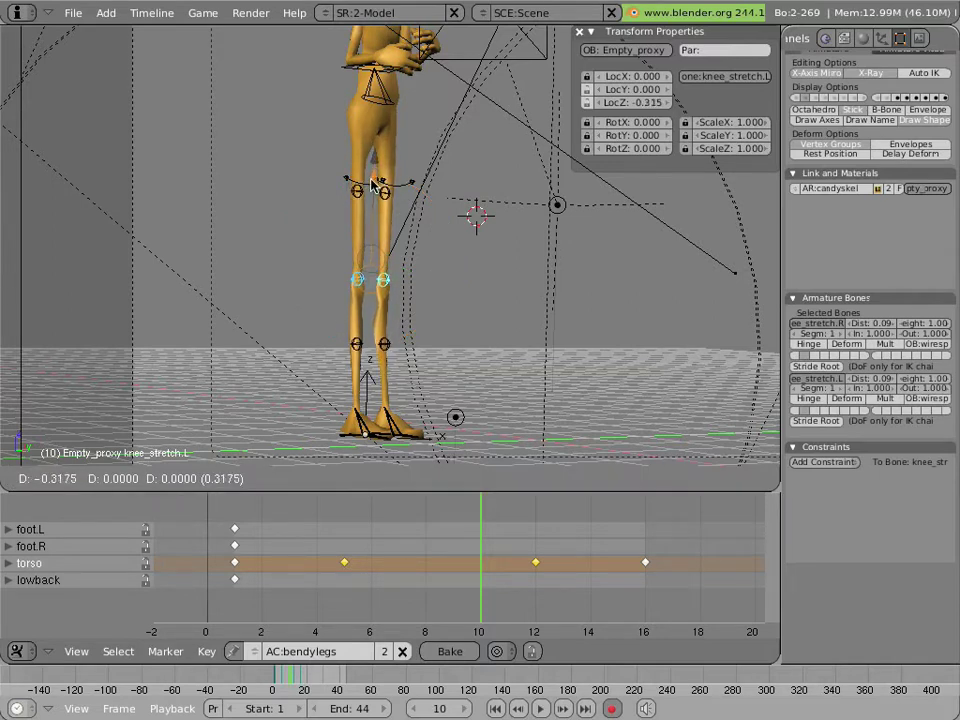
{"action": "left_click", "coordinate": [372, 185]}
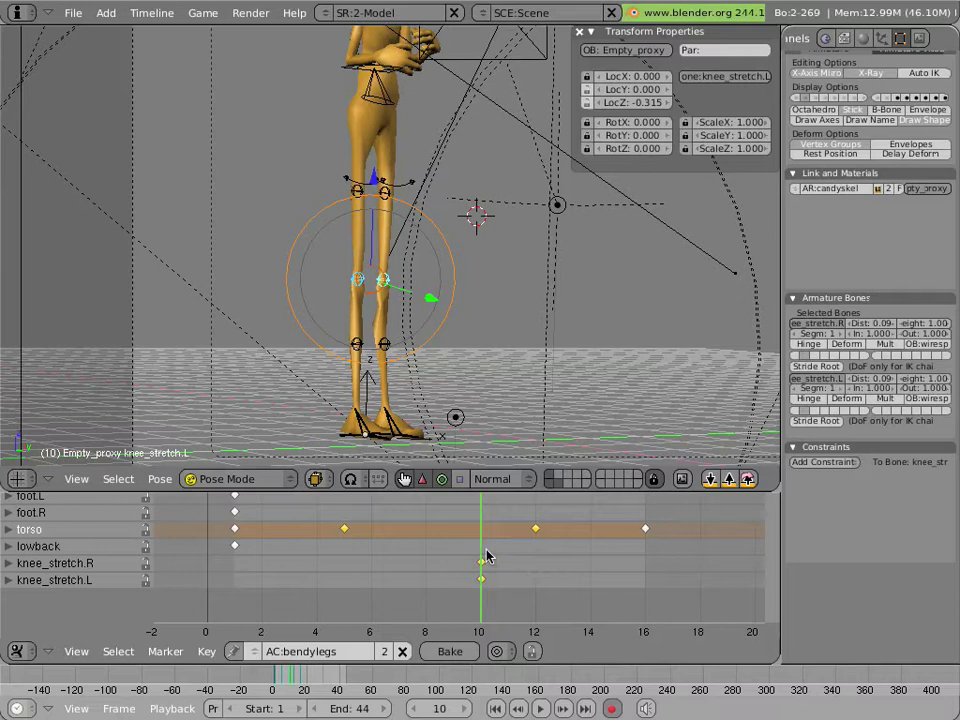
Scrub from frame 10 to frame 16 to check how the knees move as the legs stretch
{"action": "left_click_drag", "start_coordinate": [490, 556], "coordinate": [595, 561]}
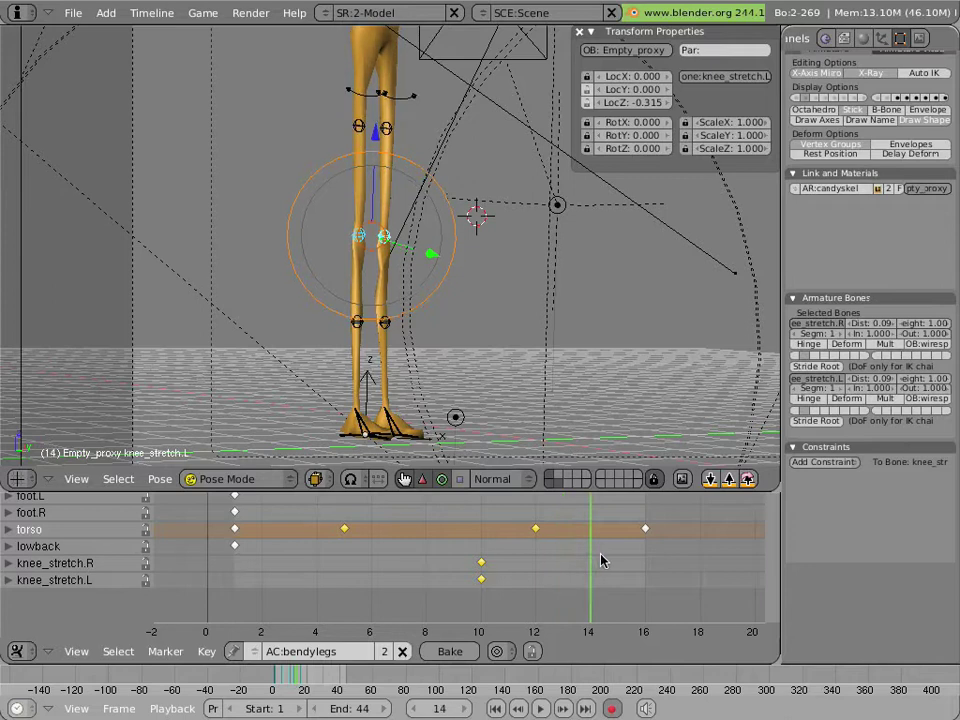
{"action": "scroll", "coordinate": [486, 410], "scroll_direction": "down", "scroll_amount": 4}
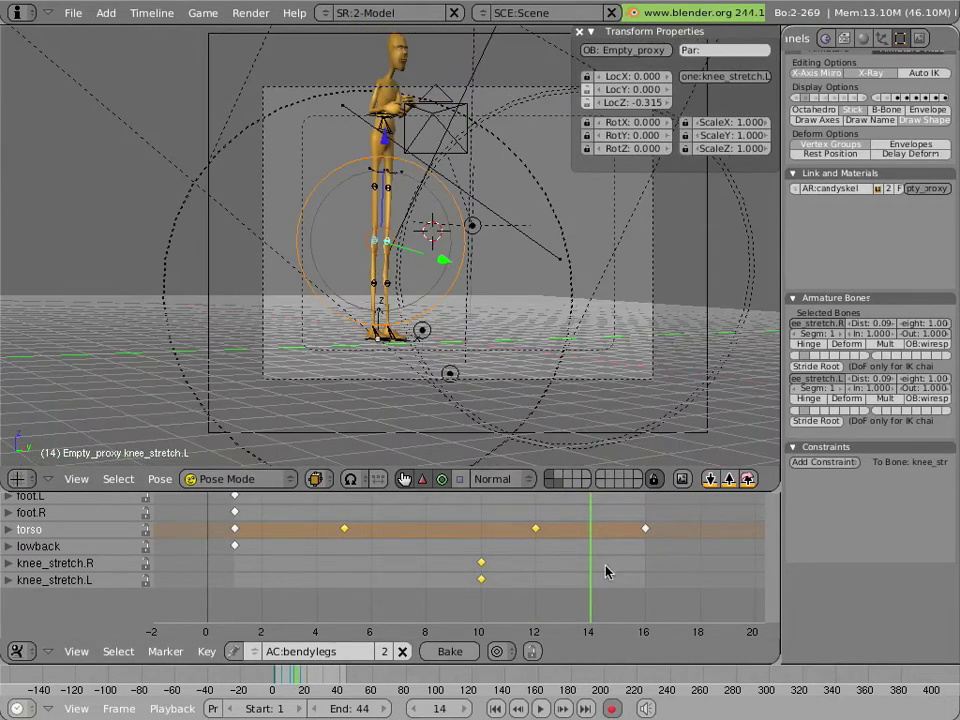
{"action": "left_click", "coordinate": [533, 568]}
{"action": "left_click_drag", "start_coordinate": [533, 568], "coordinate": [673, 568]}
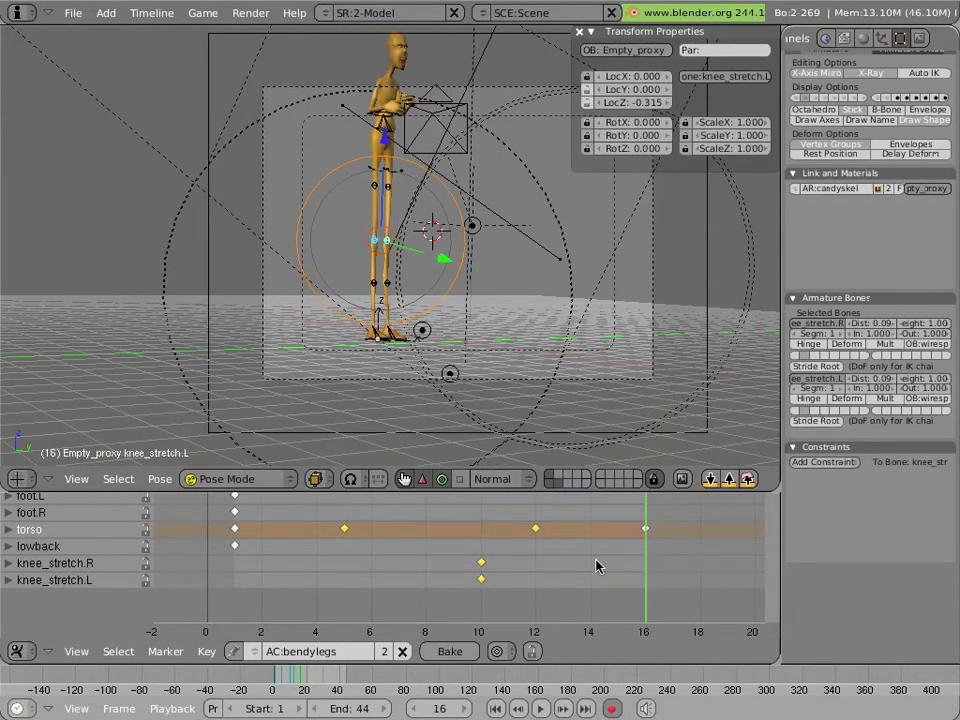
At frame 12, raise the torso bone to about LocZ -3.59 and play back the action from frame 1
{"action": "left_click", "coordinate": [533, 563]}
{"action": "mouse_move", "coordinate": [533, 563]}
{"action": "left_mouse_down"}
{"action": "mouse_move", "coordinate": [655, 572]}
{"action": "mouse_move", "coordinate": [542, 568]}
{"action": "left_mouse_up"}
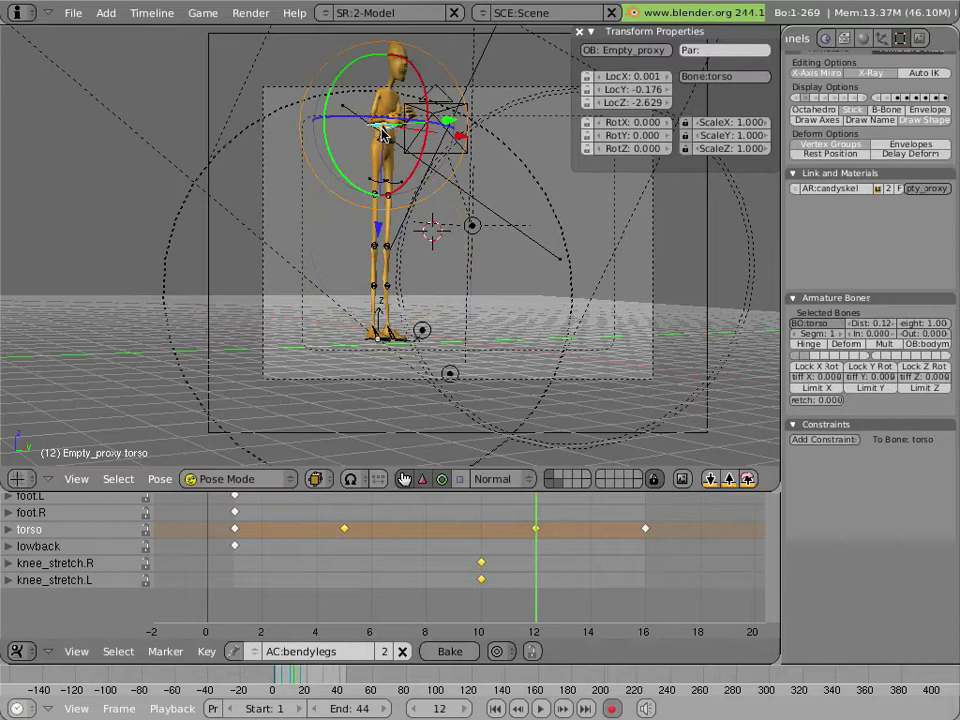
{"action": "key", "text": "g"}
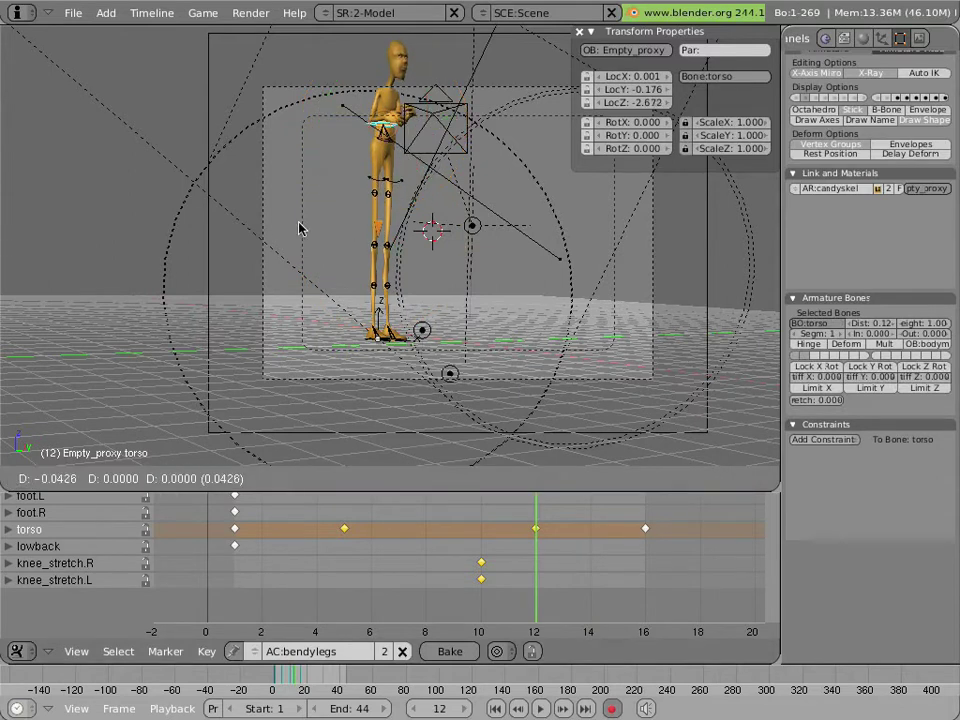
{"action": "key", "text": "Escape"}
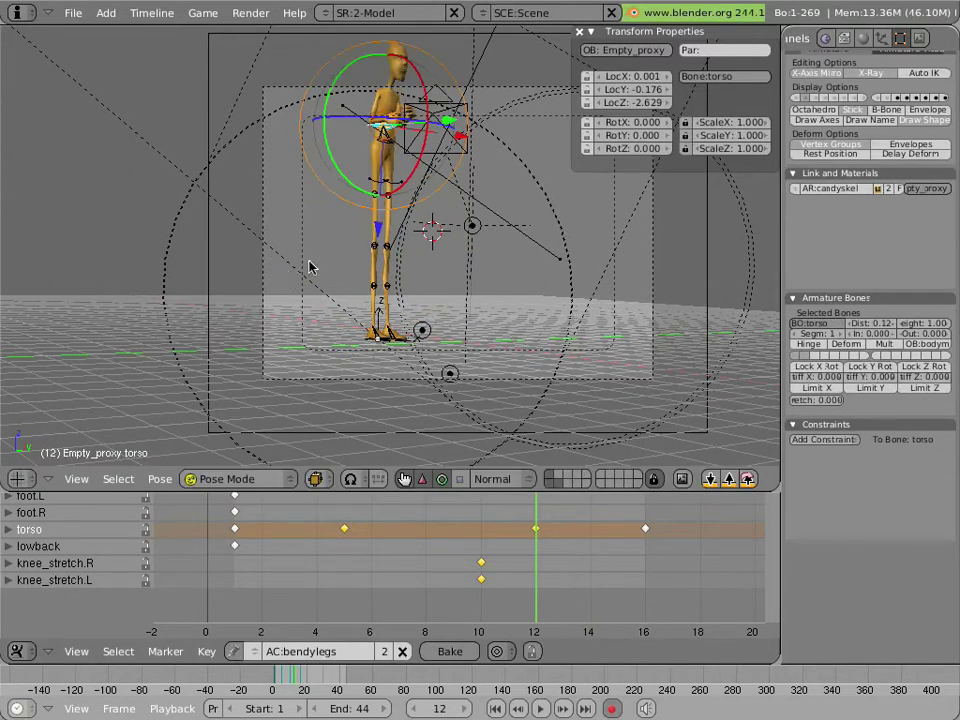
{"action": "key", "text": "g"}
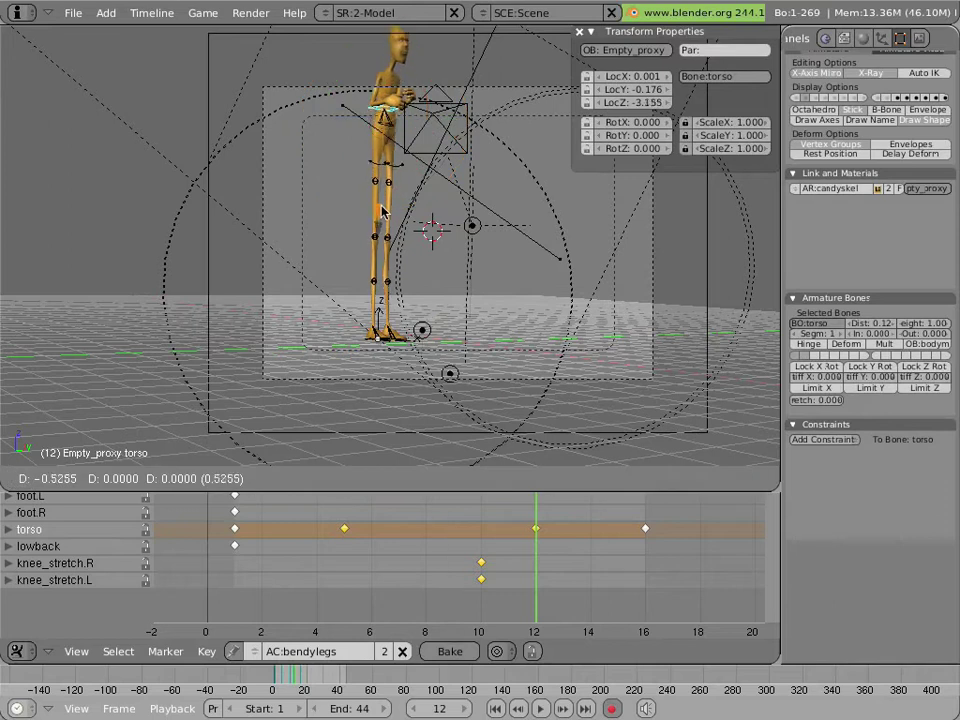
{"action": "left_click", "coordinate": [381, 204]}
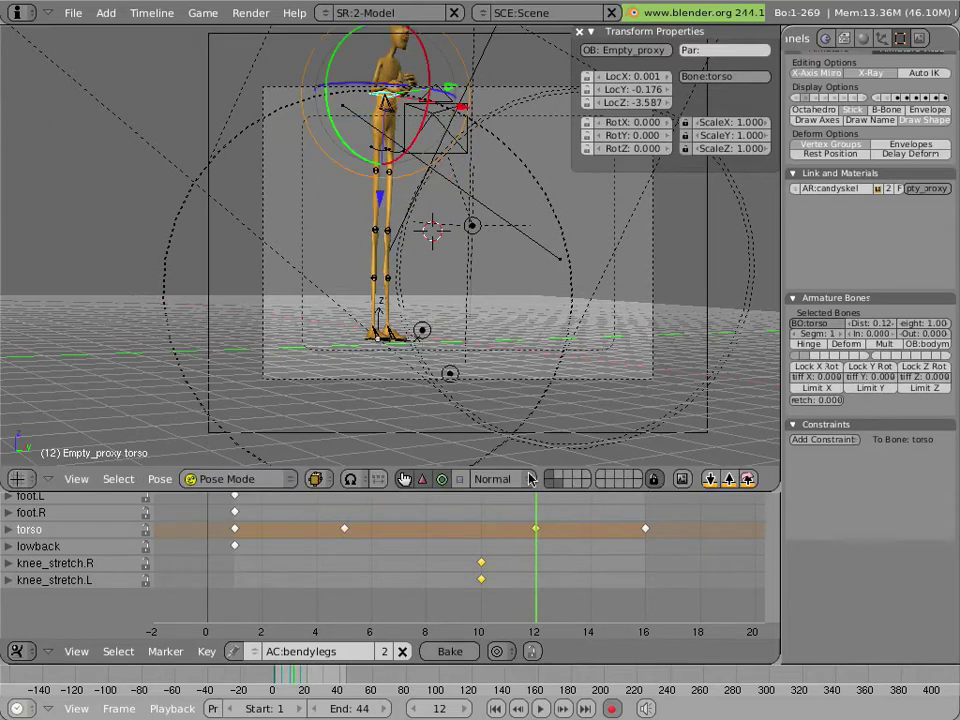
{"action": "left_click_drag", "start_coordinate": [530, 540], "coordinate": [22, 181]}
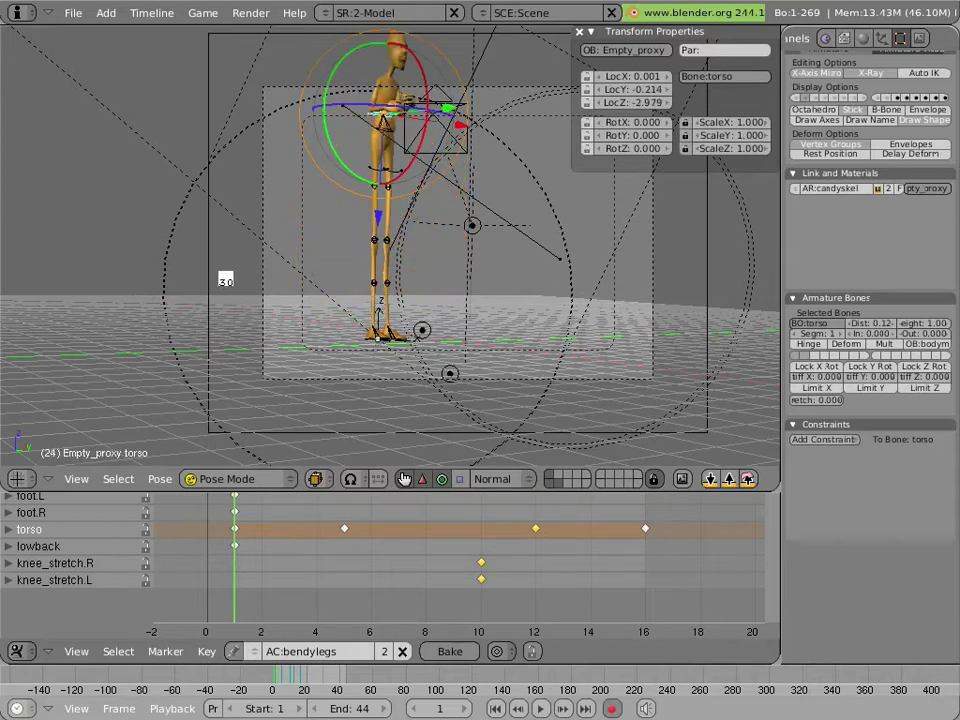
{"action": "key", "text": "Escape"}
At frame 14, raise both knee_stretch bones to about LocZ 0.86
{"action": "left_click_drag", "start_coordinate": [497, 534], "coordinate": [593, 547]}
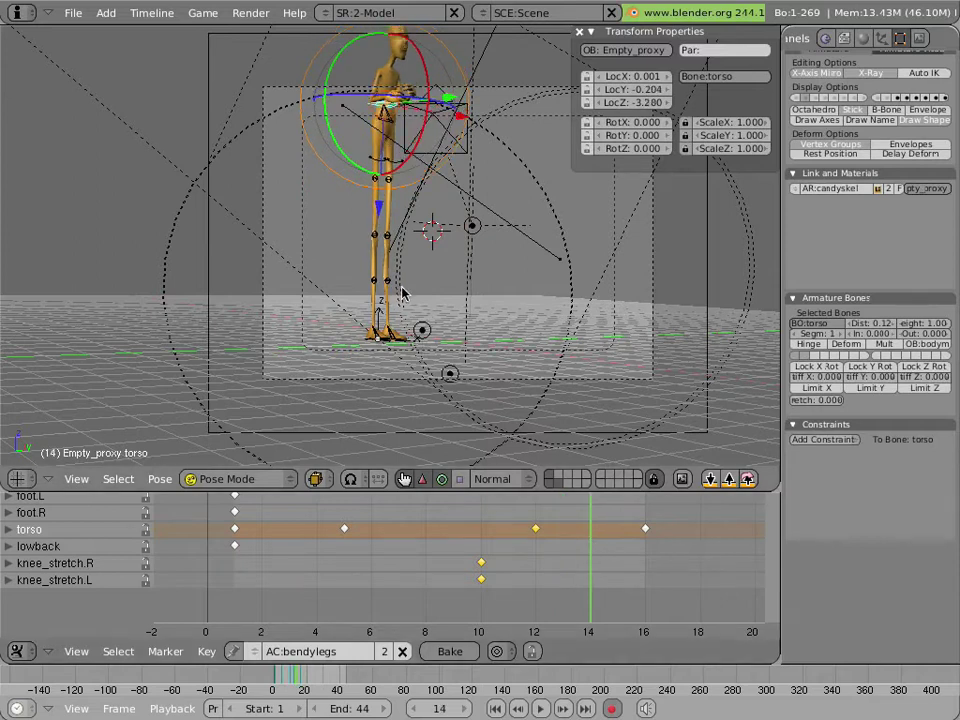
{"action": "right_click", "coordinate": [388, 251]}
{"action": "right_click", "coordinate": [393, 245], "text": "shift"}
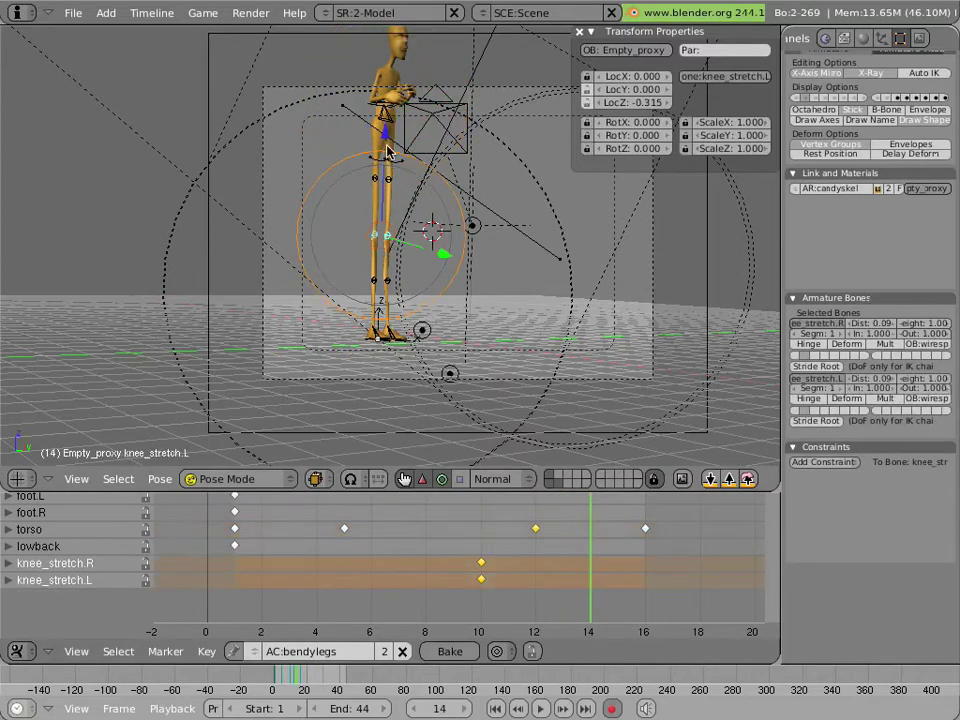
{"action": "key", "text": "g"}
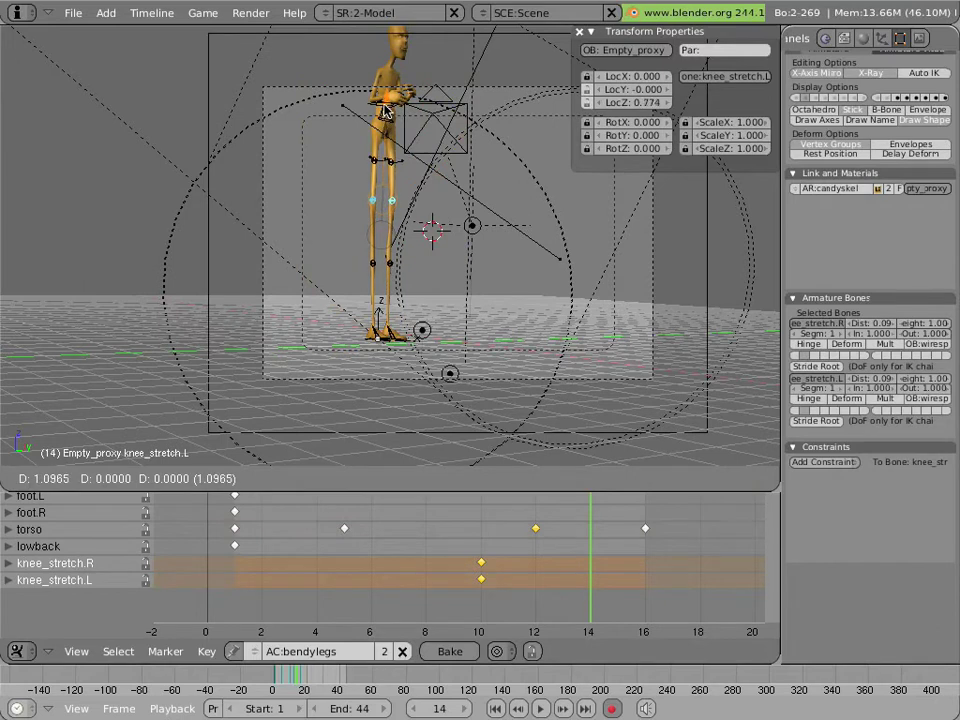
{"action": "left_click", "coordinate": [385, 108]}
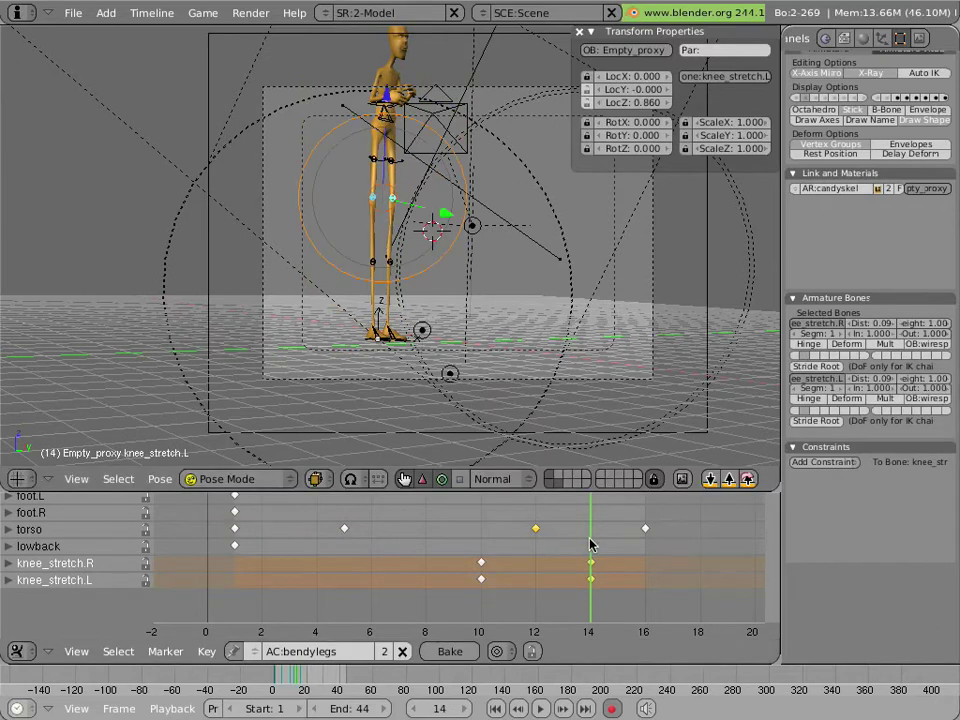
At frame 17, clear the location of both knee_stretch bones and insert a Loc keyframe
{"action": "key", "text": "Right"}
{"action": "key", "text": "Right"}
{"action": "left_click", "coordinate": [674, 550]}
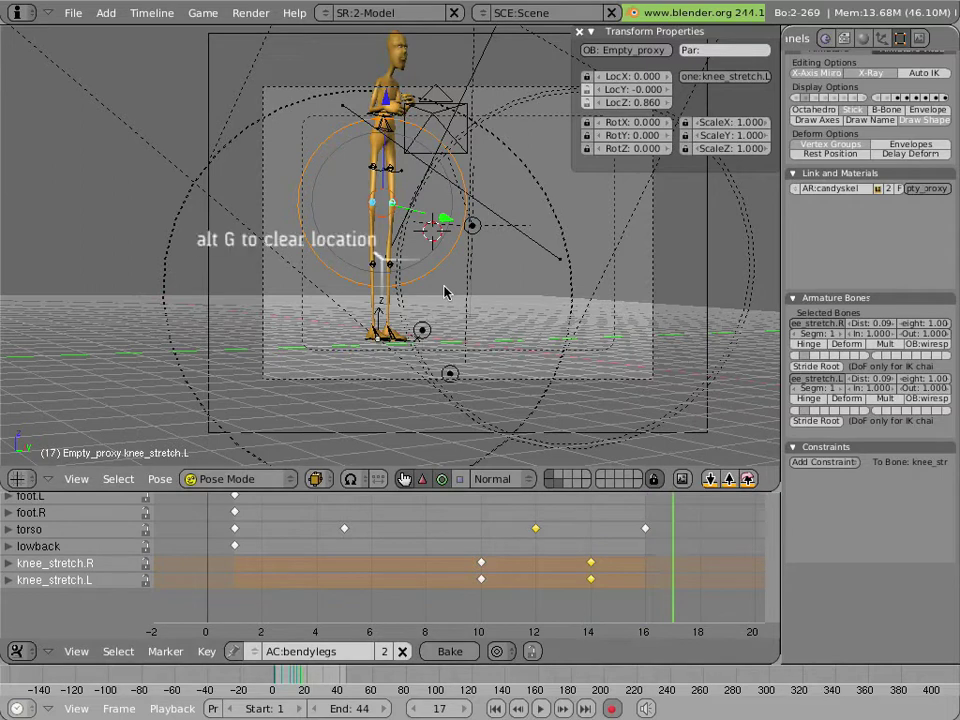
{"action": "key", "text": "alt+g"}
{"action": "key", "text": "i"}
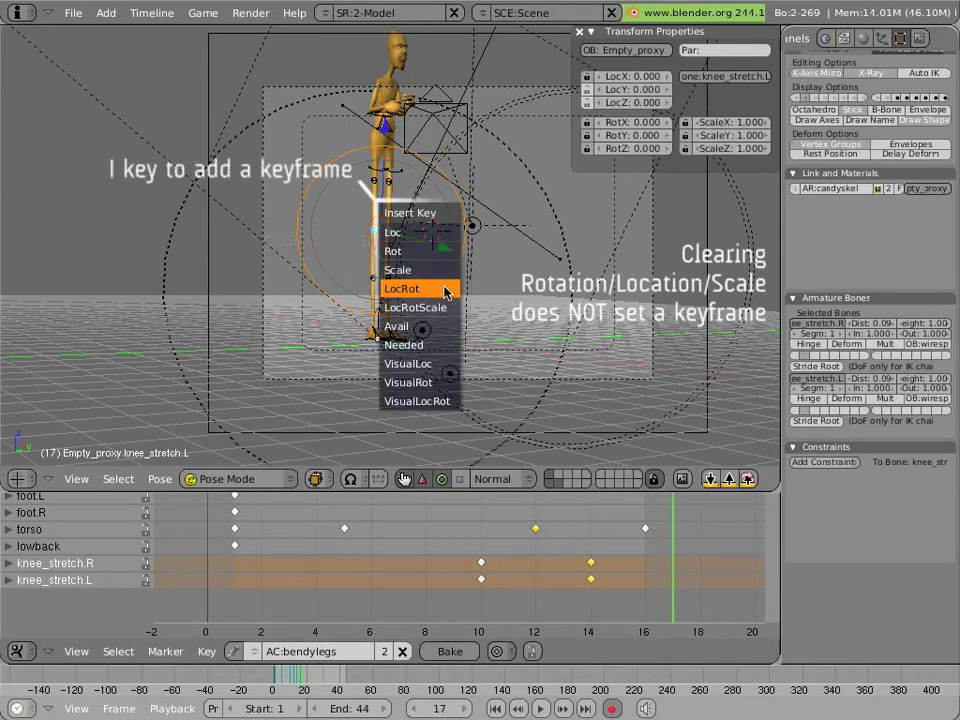
{"action": "left_click", "coordinate": [440, 240]}
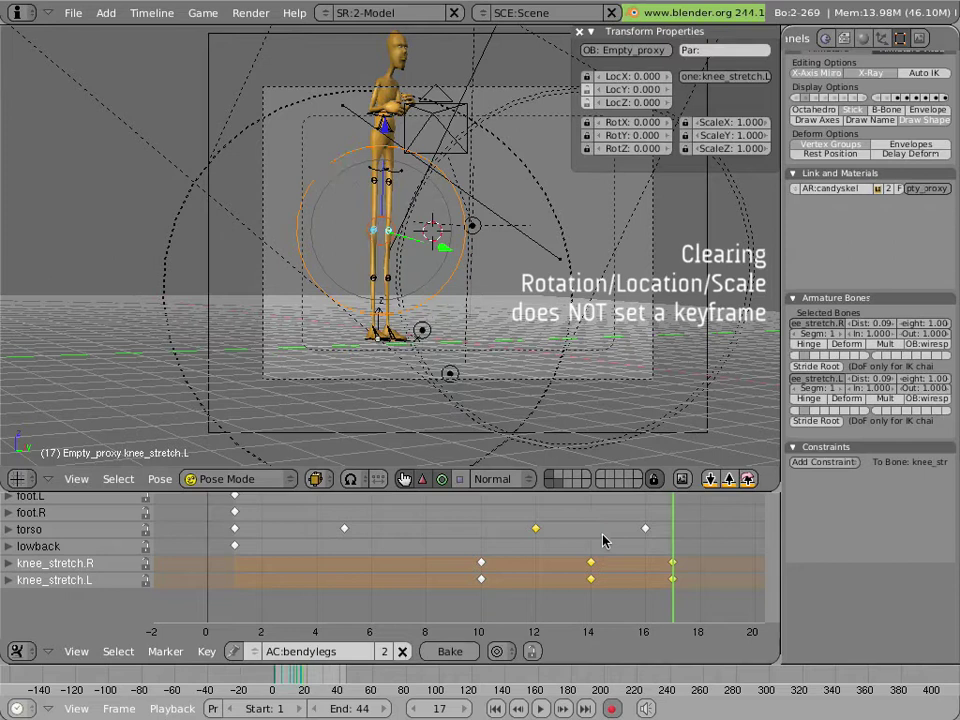
Play back the bendylegs action twice from frame 1 to check the knee overshoot
{"action": "left_click_drag", "start_coordinate": [604, 538], "coordinate": [234, 527]}
{"action": "key", "text": "alt+a"}
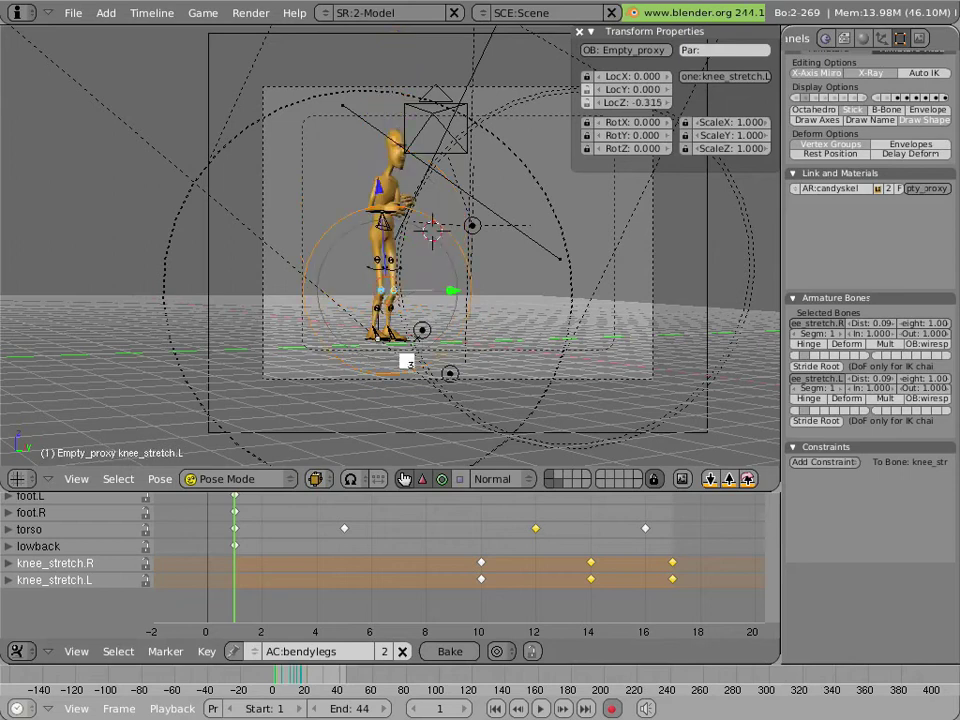
{"action": "key", "text": "Escape"}
{"action": "key", "text": "alt+a"}
{"action": "key", "text": "Escape"}
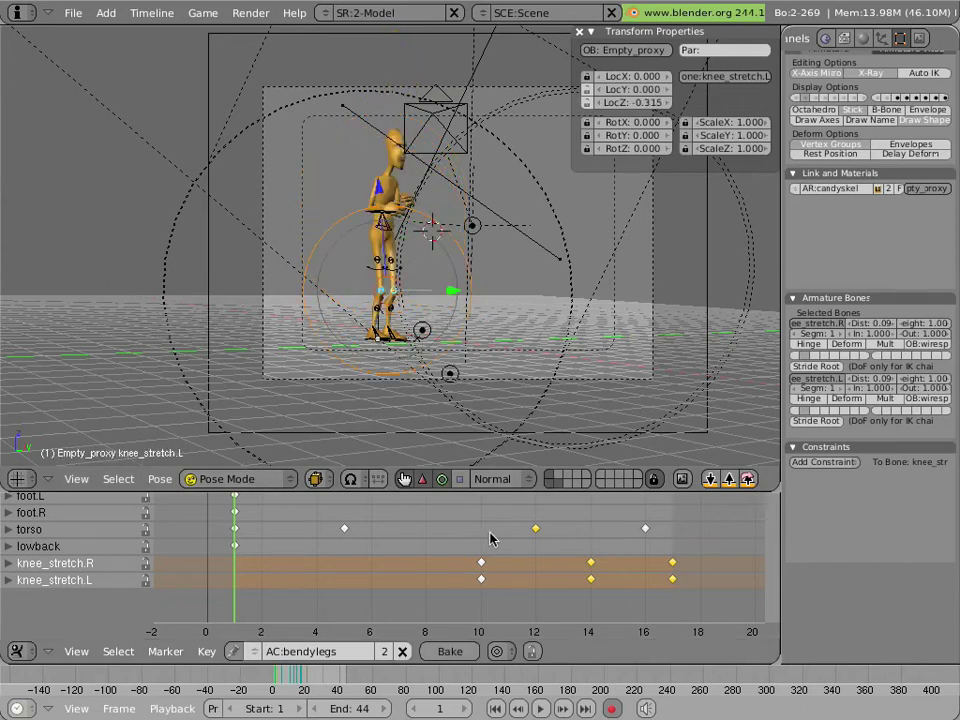
At frame 14, move both knee_stretch bones backward to about LocY -0.71 and replay the action from frame 1
{"action": "left_click_drag", "start_coordinate": [534, 552], "coordinate": [595, 551]}
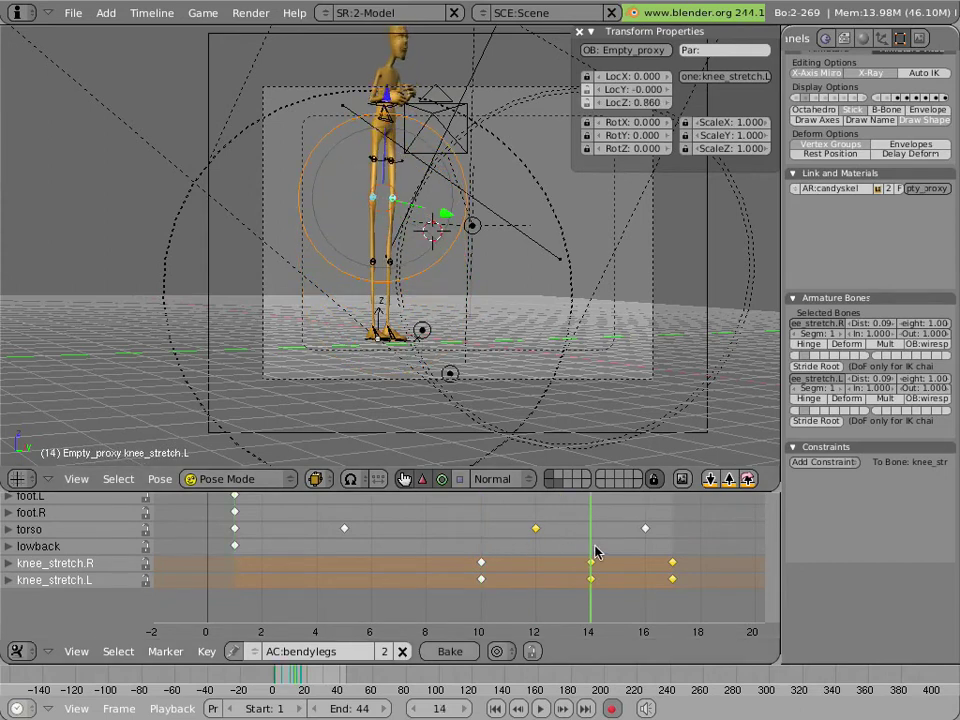
{"action": "scroll", "coordinate": [453, 287], "scroll_direction": "up", "scroll_amount": 3}
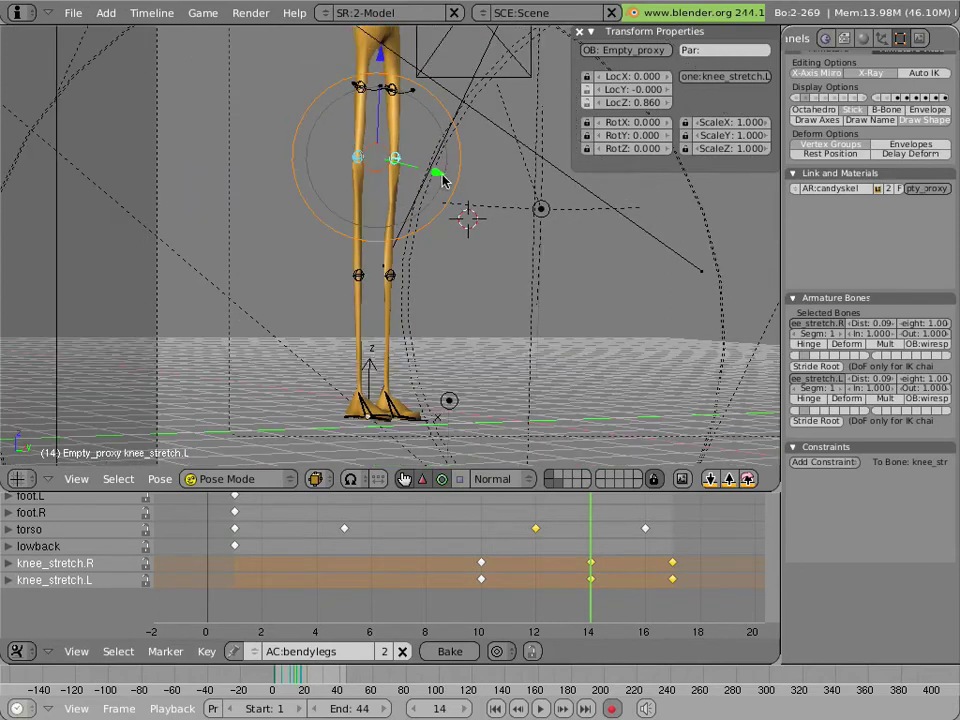
{"action": "key", "text": "g"}
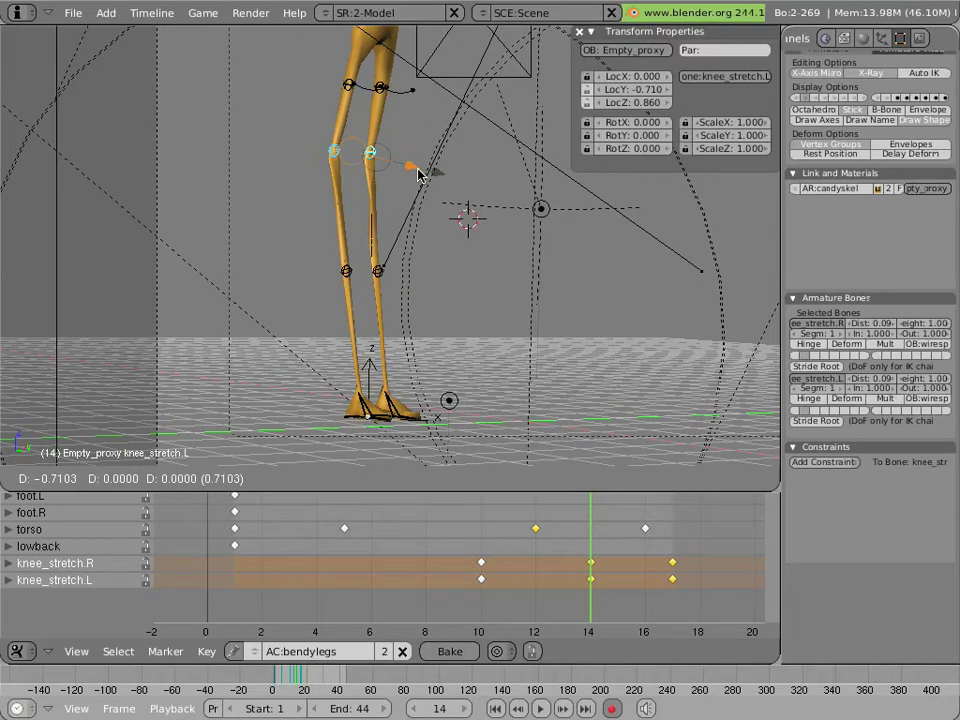
{"action": "left_click", "coordinate": [418, 174]}
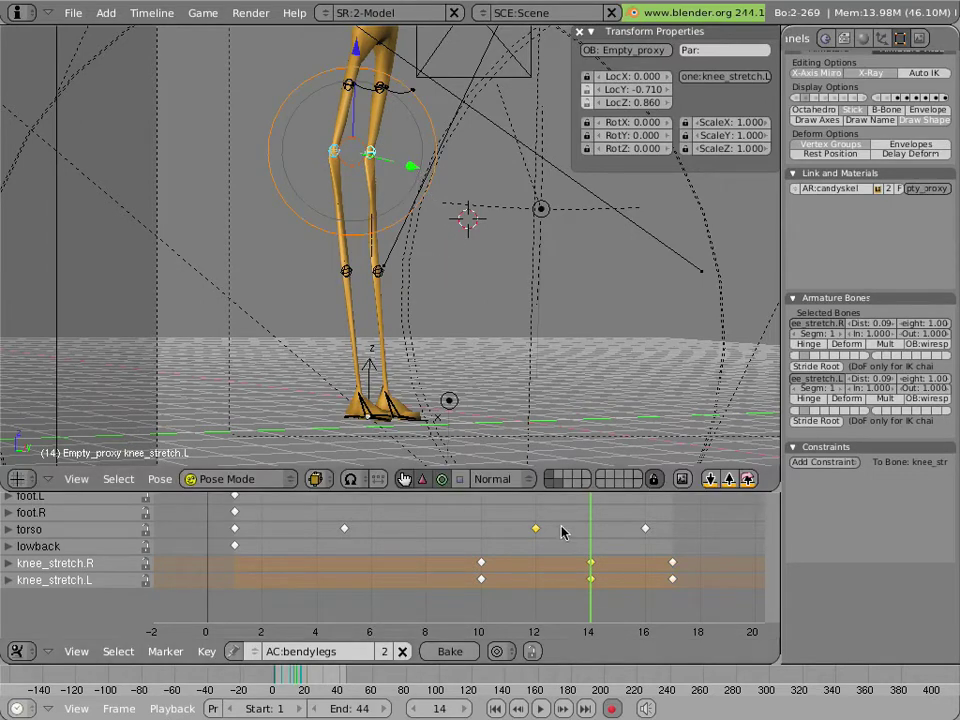
{"action": "left_click_drag", "start_coordinate": [561, 531], "coordinate": [222, 468]}
{"action": "key", "text": "alt+a"}
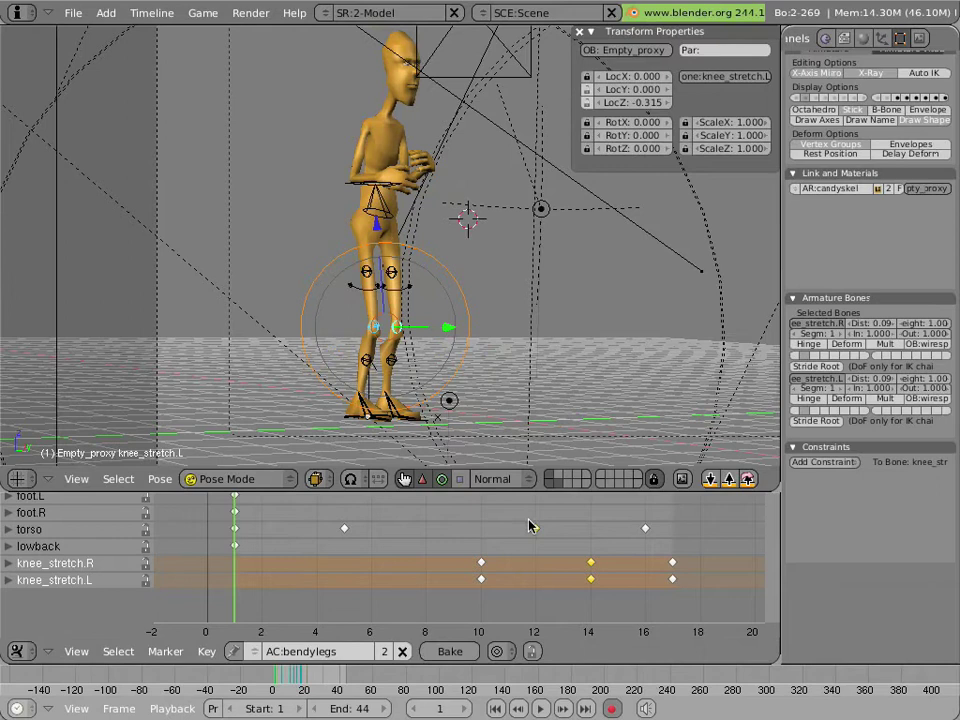
At frame 14, move both calfbend bones backward to about LocY -0.93
{"action": "left_click", "coordinate": [592, 532]}
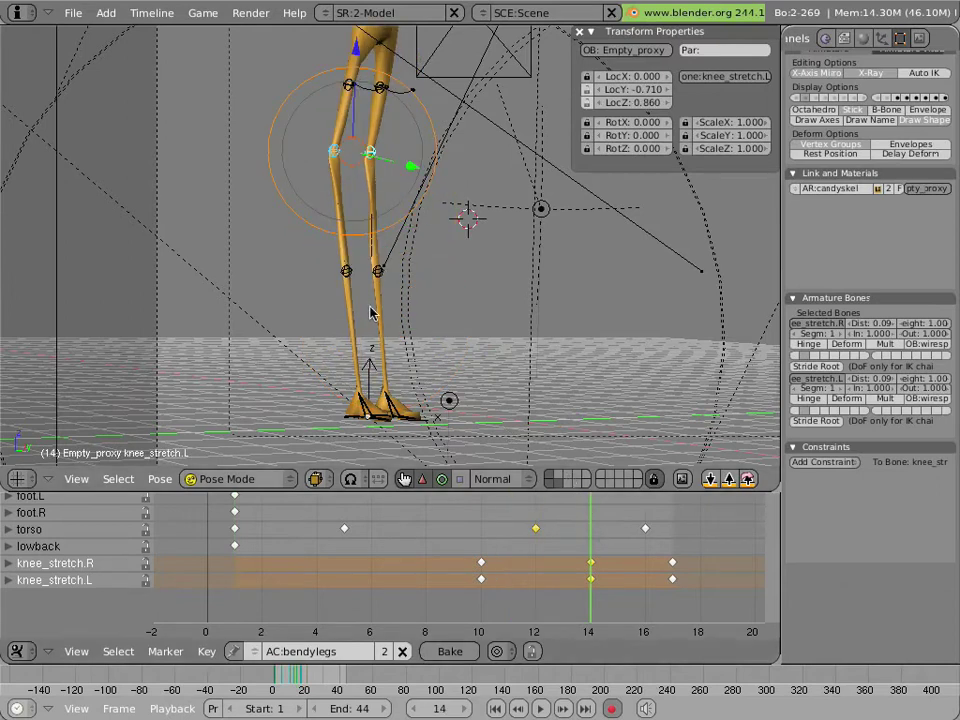
{"action": "right_click", "coordinate": [351, 279]}
{"action": "right_click", "coordinate": [384, 278], "text": "shift"}
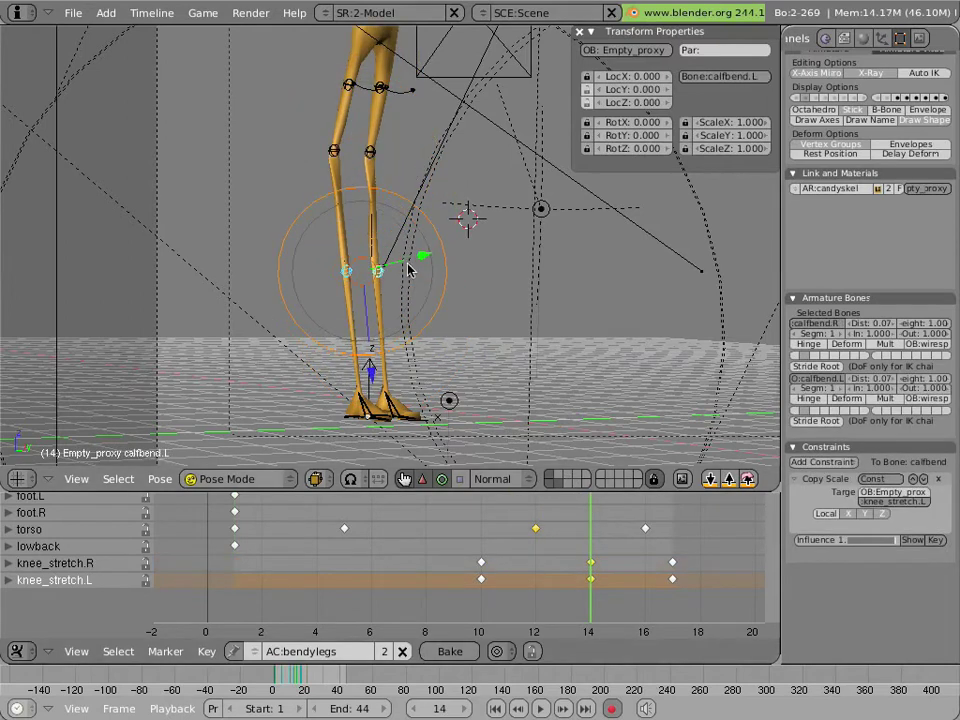
{"action": "key", "text": "g"}
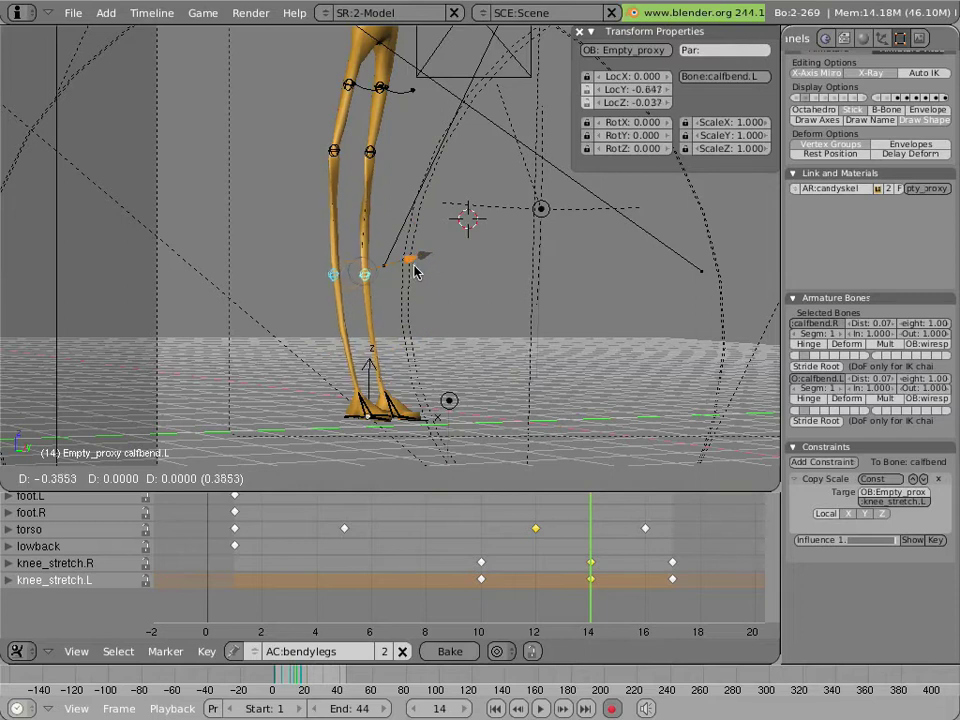
{"action": "left_click", "coordinate": [410, 272]}
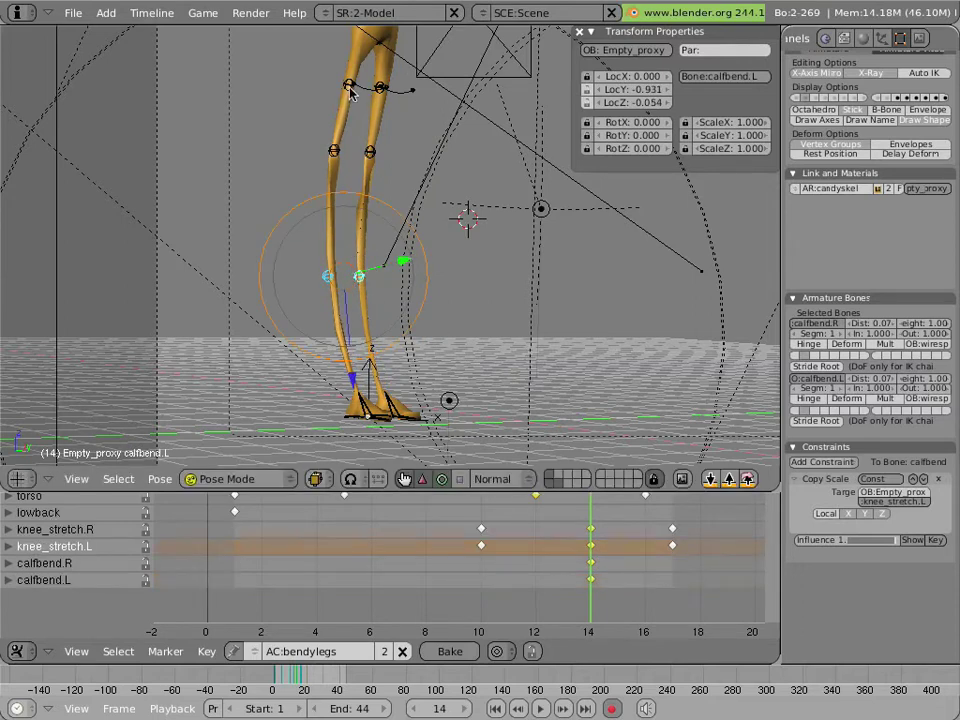
At frame 14, move both thighbend bones forward to about LocY 0.45
{"action": "right_click", "coordinate": [382, 89]}
{"action": "right_click", "coordinate": [348, 90]}
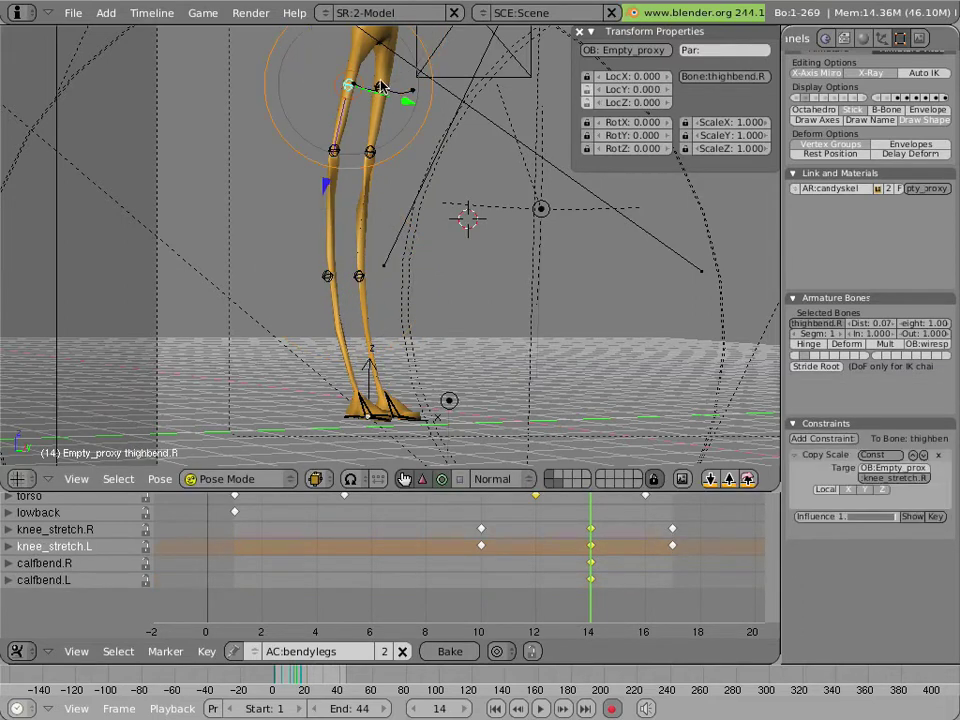
{"action": "right_click", "coordinate": [380, 88], "text": "shift"}
{"action": "right_click", "coordinate": [383, 88]}
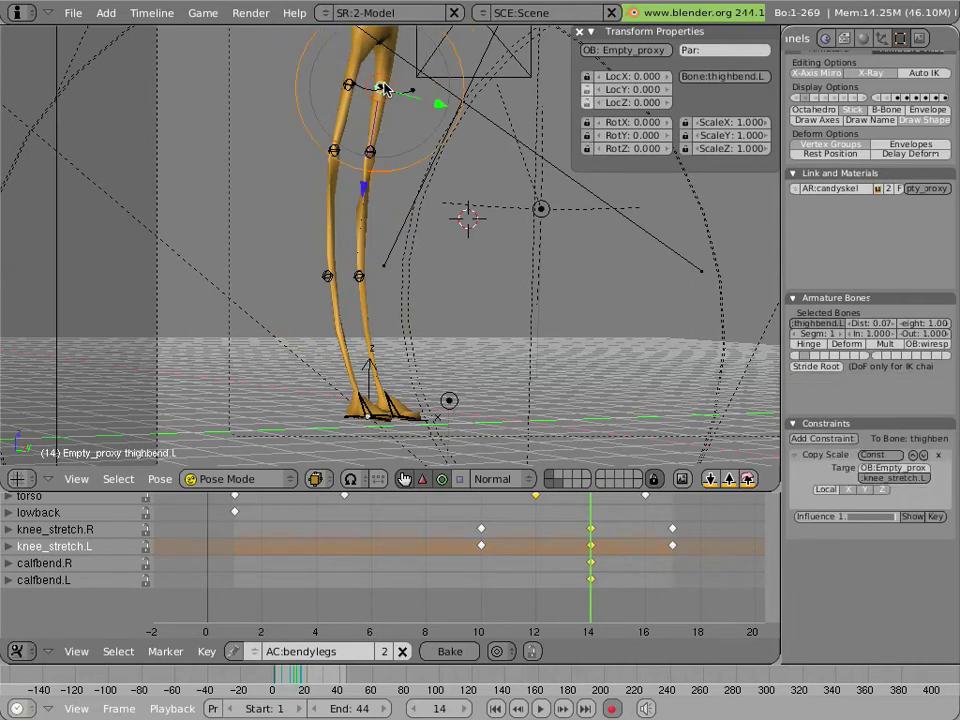
{"action": "right_click", "coordinate": [342, 88], "text": "shift"}
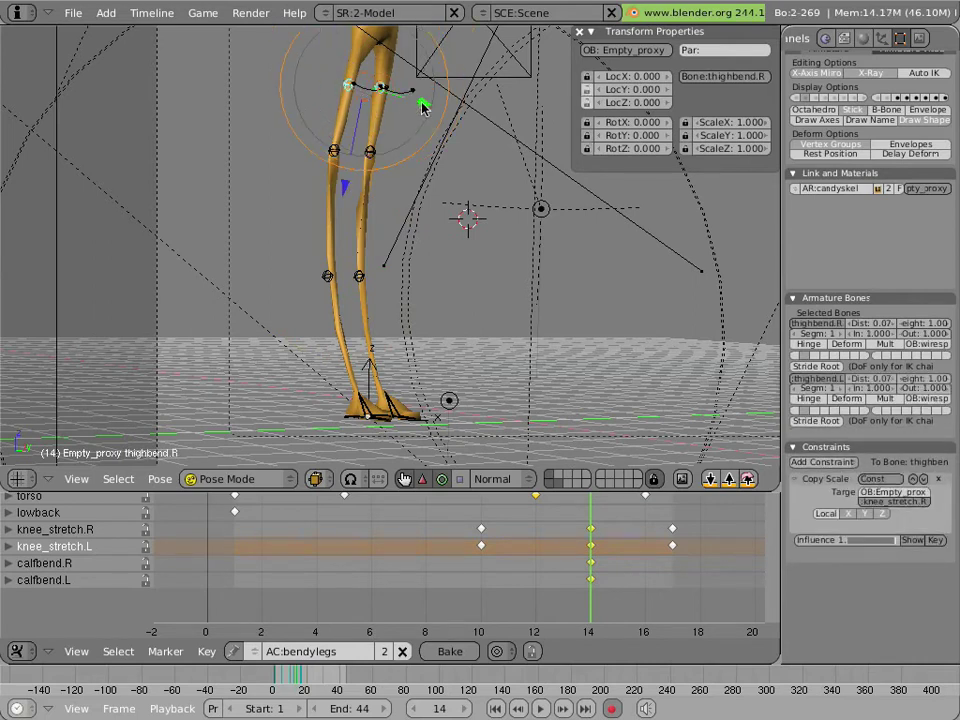
{"action": "key", "text": "g"}
{"action": "left_click", "coordinate": [435, 113]}
{"action": "scroll", "coordinate": [541, 546], "scroll_direction": "down", "scroll_amount": 2}
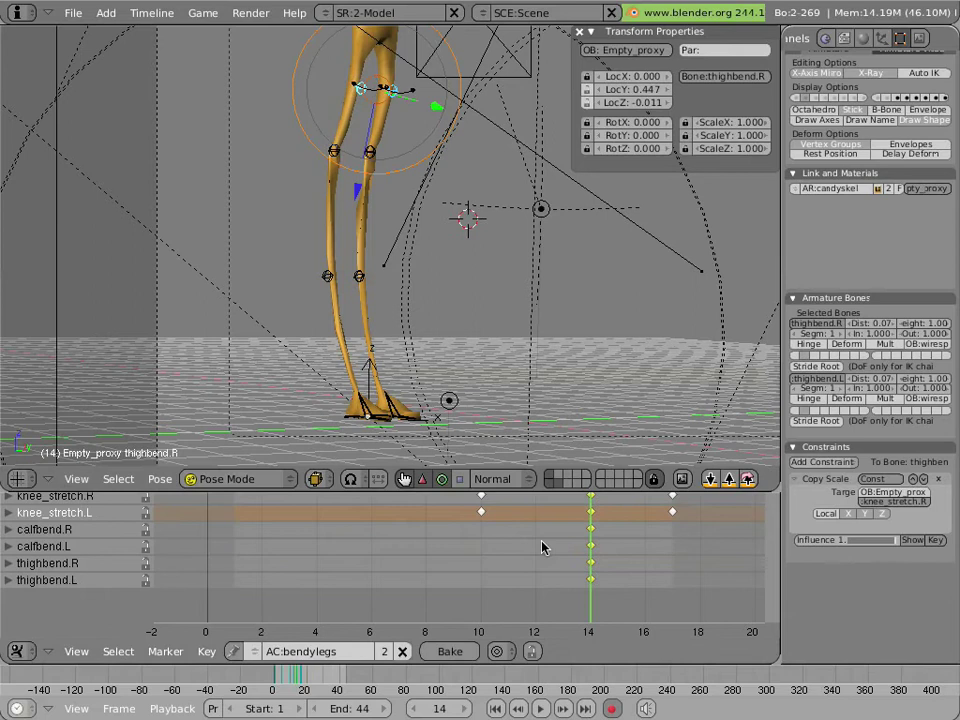
At frame 10, clear the location of both calfbend and both thighbend bones and insert a Loc keyframe for them
{"action": "left_click_drag", "start_coordinate": [583, 557], "coordinate": [498, 553]}
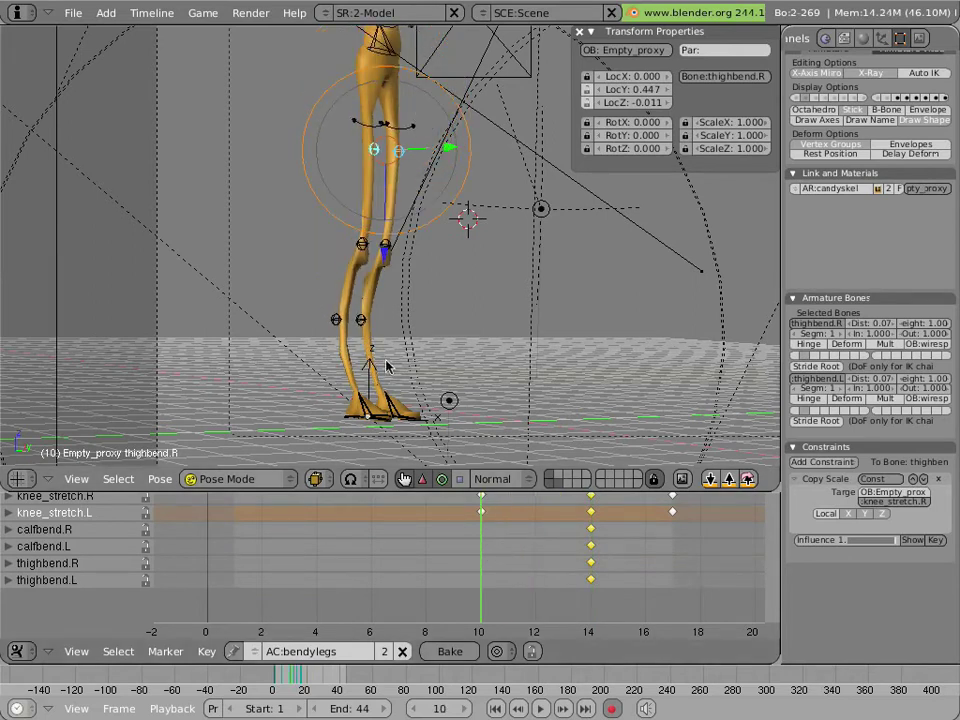
{"action": "right_click", "coordinate": [340, 328]}
{"action": "right_click", "coordinate": [364, 327], "text": "shift"}
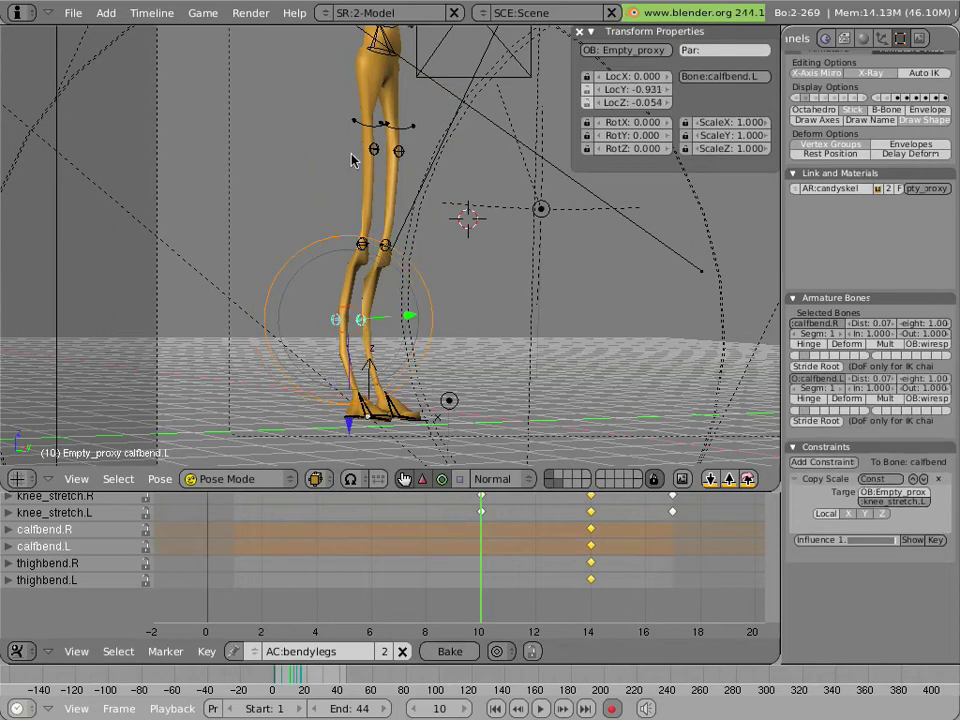
{"action": "right_click", "coordinate": [398, 151], "text": "shift"}
{"action": "right_click", "coordinate": [374, 149], "text": "shift"}
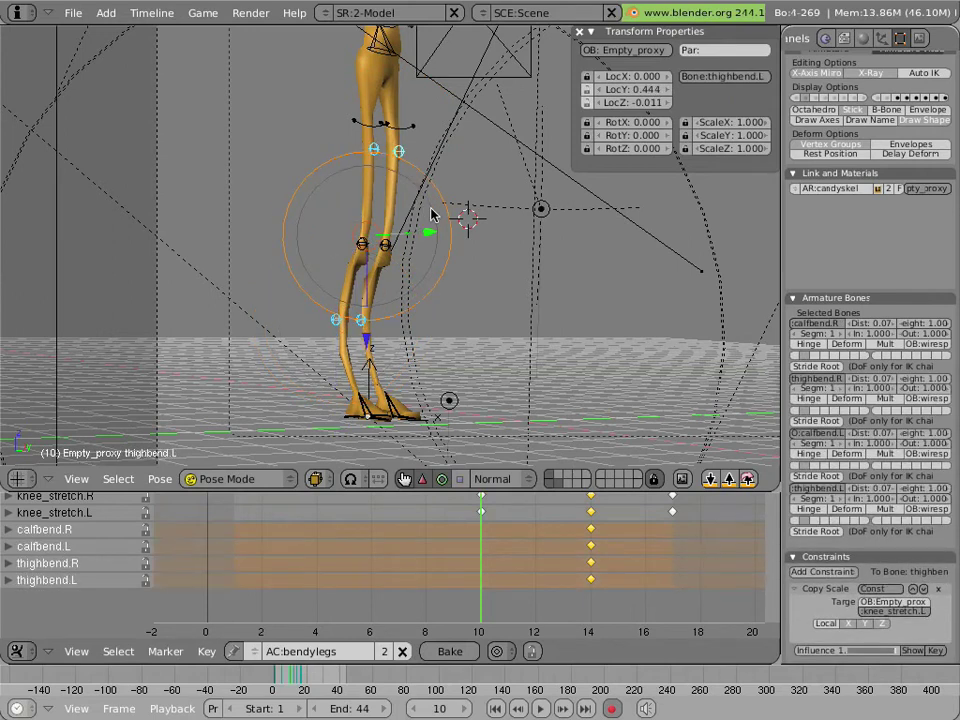
{"action": "key", "text": "alt+g"}
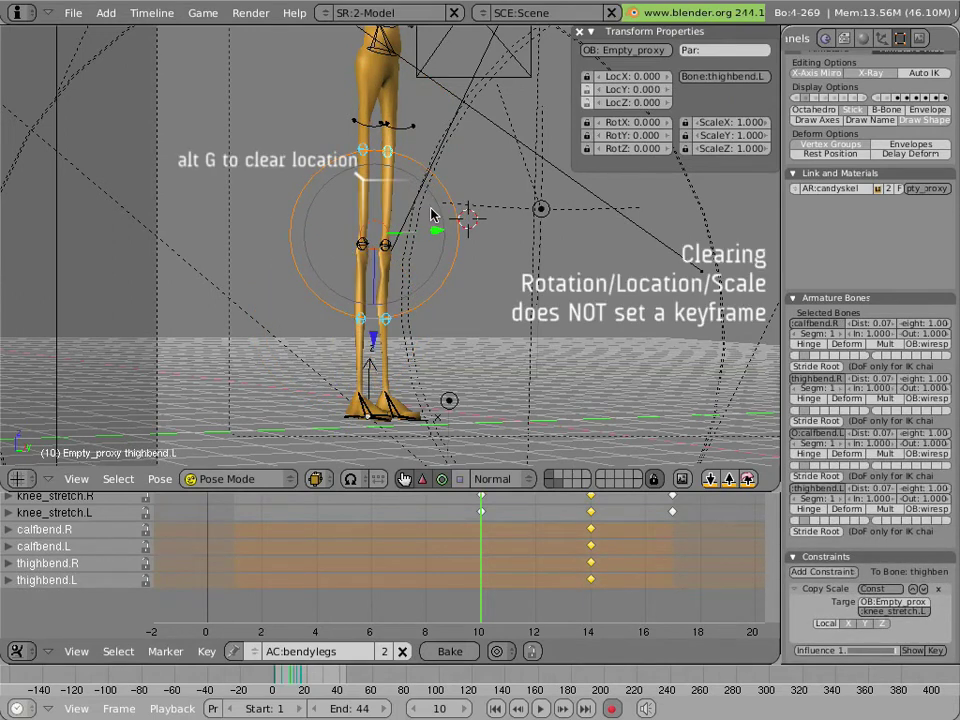
{"action": "key", "text": "i"}
{"action": "left_click", "coordinate": [433, 272]}
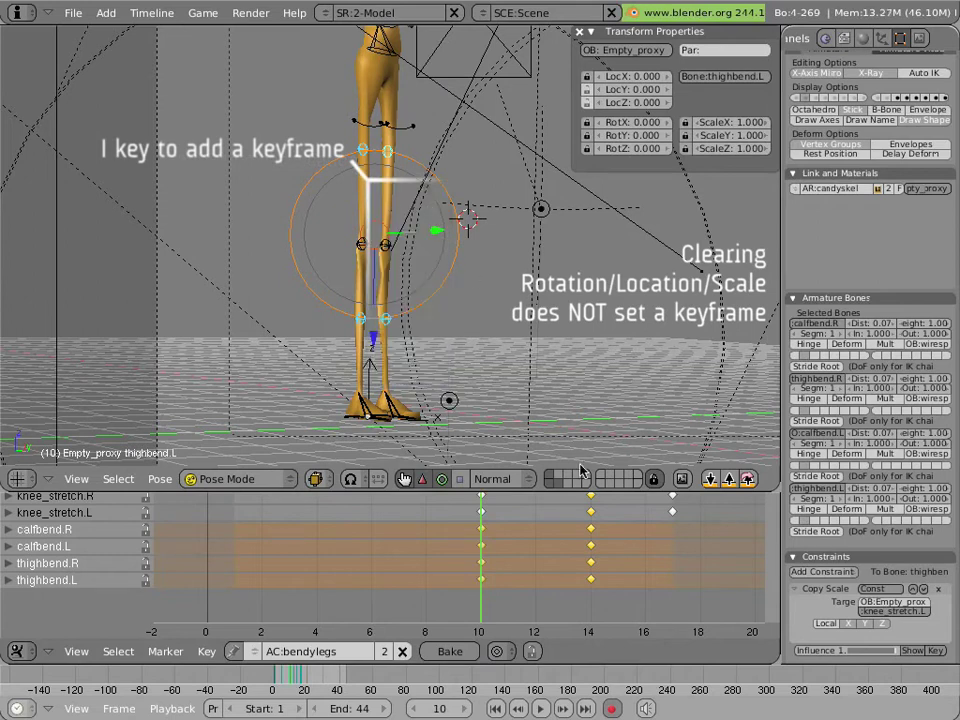
At frame 17, move both calfbend bones forward to about LocY -0.13
{"action": "left_click_drag", "start_coordinate": [620, 548], "coordinate": [684, 551]}
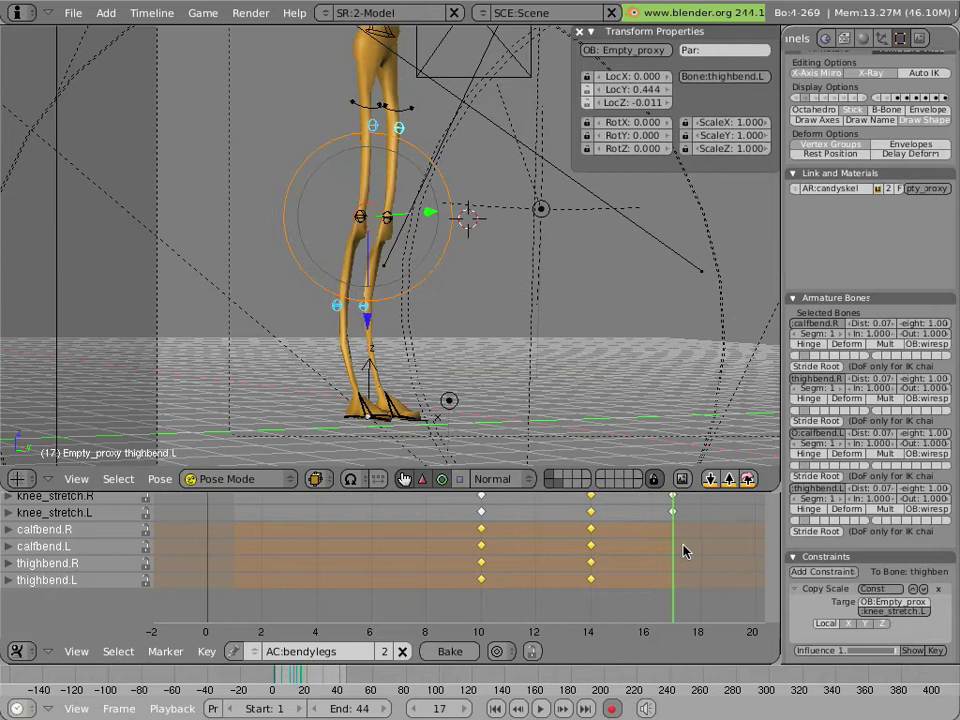
{"action": "right_click", "coordinate": [345, 316]}
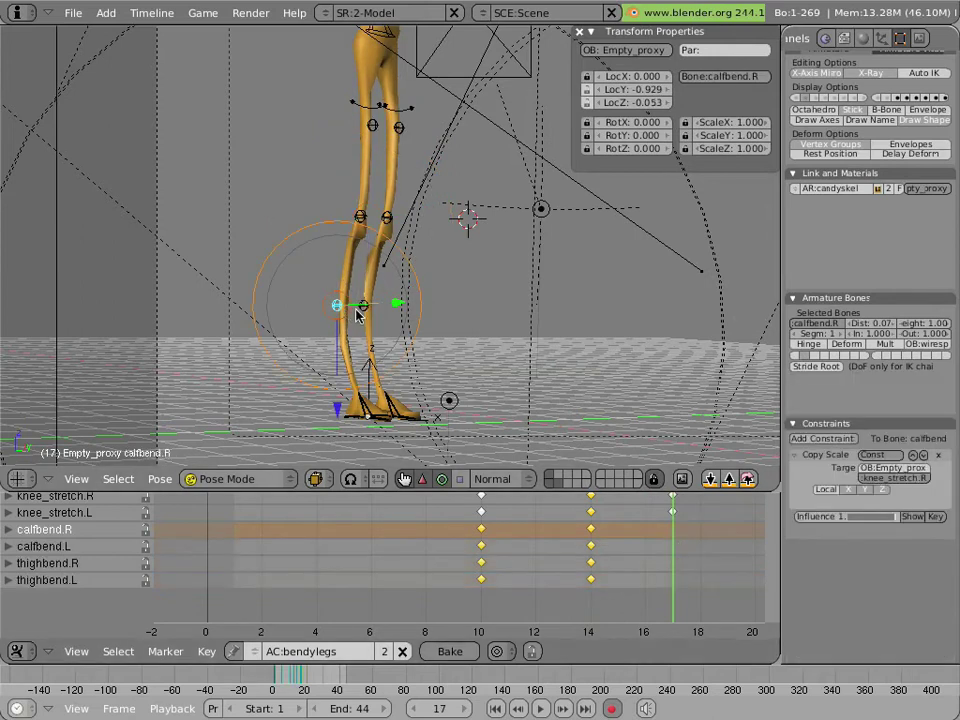
{"action": "right_click", "coordinate": [389, 304], "text": "shift"}
{"action": "key", "text": "g"}
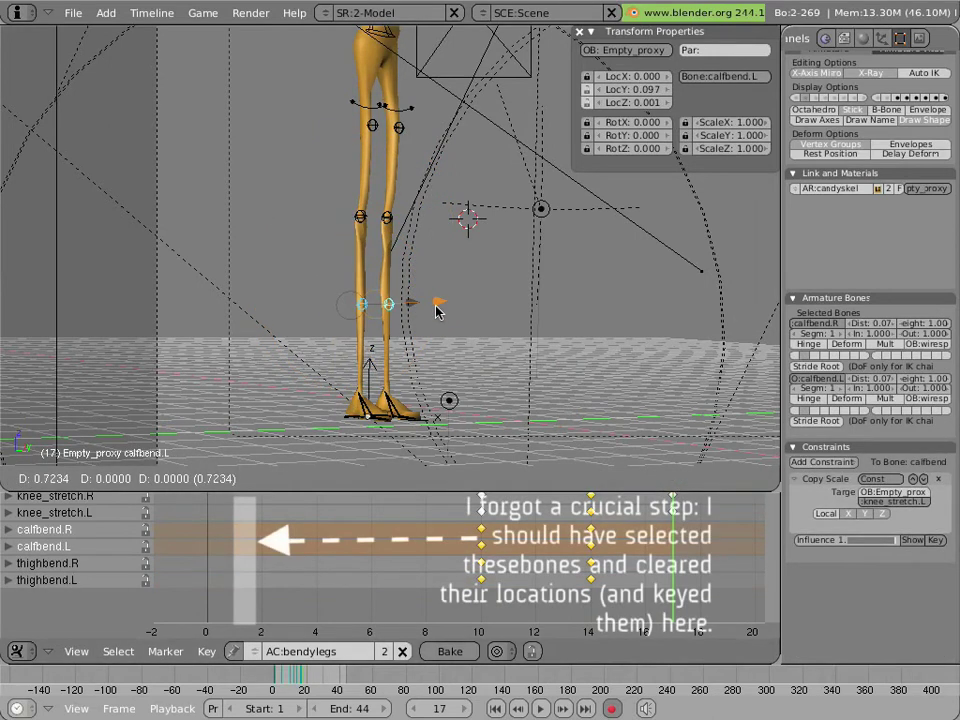
{"action": "left_click", "coordinate": [290, 175]}
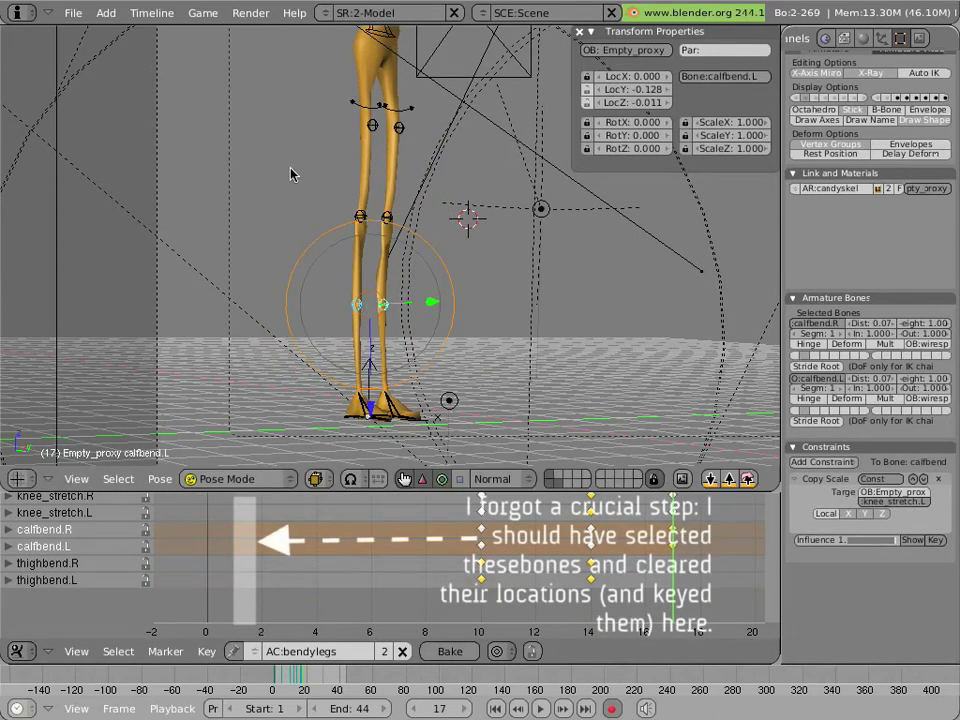
At frame 17, move both thighbend bones back to about LocY 0.055
{"action": "right_click", "coordinate": [372, 126]}
{"action": "right_click", "coordinate": [399, 128], "text": "shift"}
{"action": "key", "text": "g"}
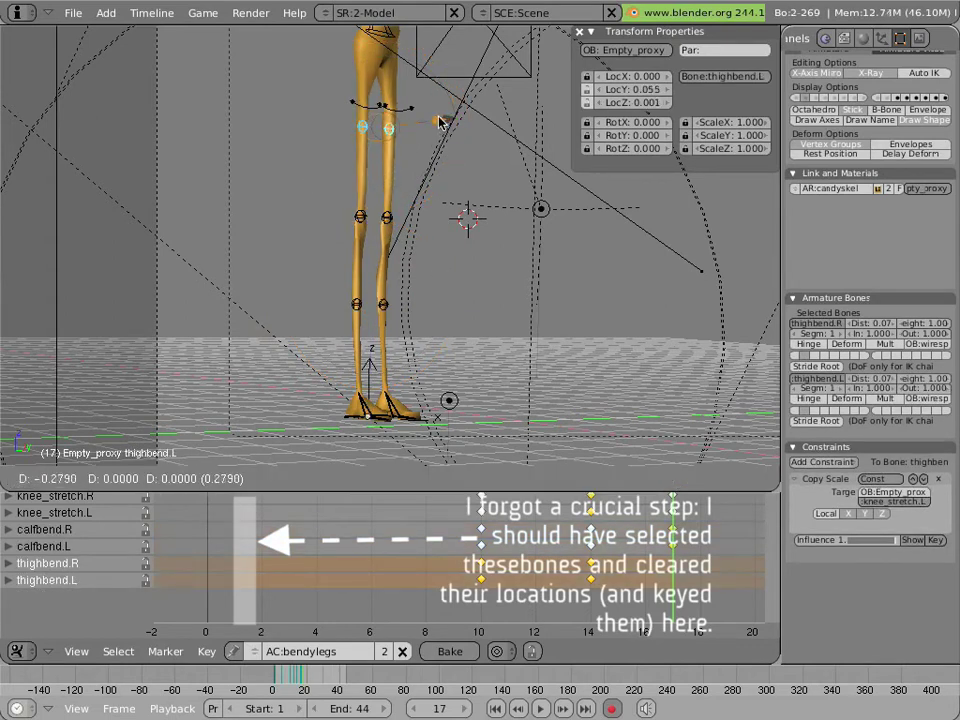
{"action": "left_click", "coordinate": [438, 120]}
Scrub the bendylegs action from frame 17 back to frame 1 to review the leg motion on the whole character
{"action": "scroll", "coordinate": [383, 300], "scroll_direction": "down", "scroll_amount": 2}
{"action": "middle_click_drag", "start_coordinate": [369, 268], "coordinate": [376, 286], "text": "shift"}
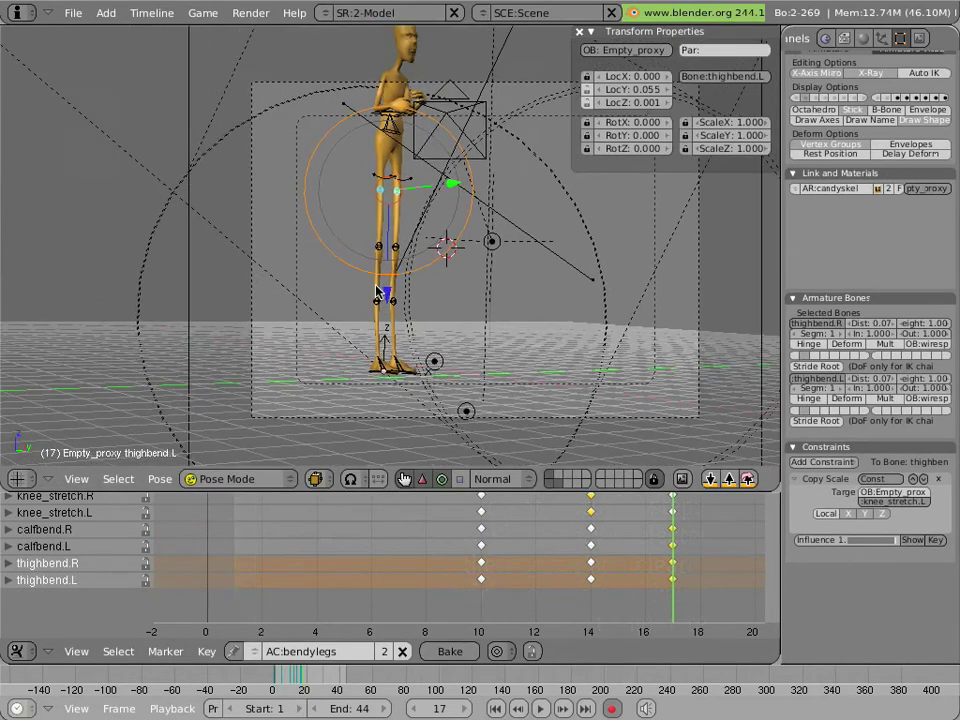
{"action": "left_click_drag", "start_coordinate": [632, 523], "coordinate": [206, 514]}
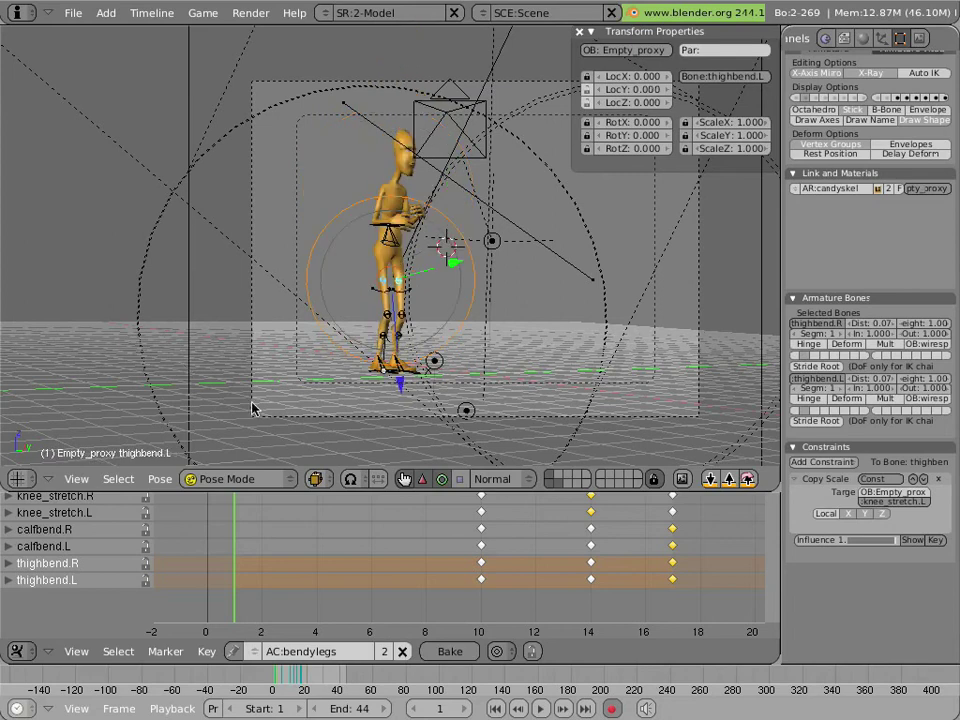
Shift the knee_stretch, calfbend and thighbend keys at frames 14 and 17 one frame later, to 15 and 18
{"action": "middle_click_drag", "start_coordinate": [484, 527], "coordinate": [413, 551]}
{"action": "left_click", "coordinate": [502, 546]}
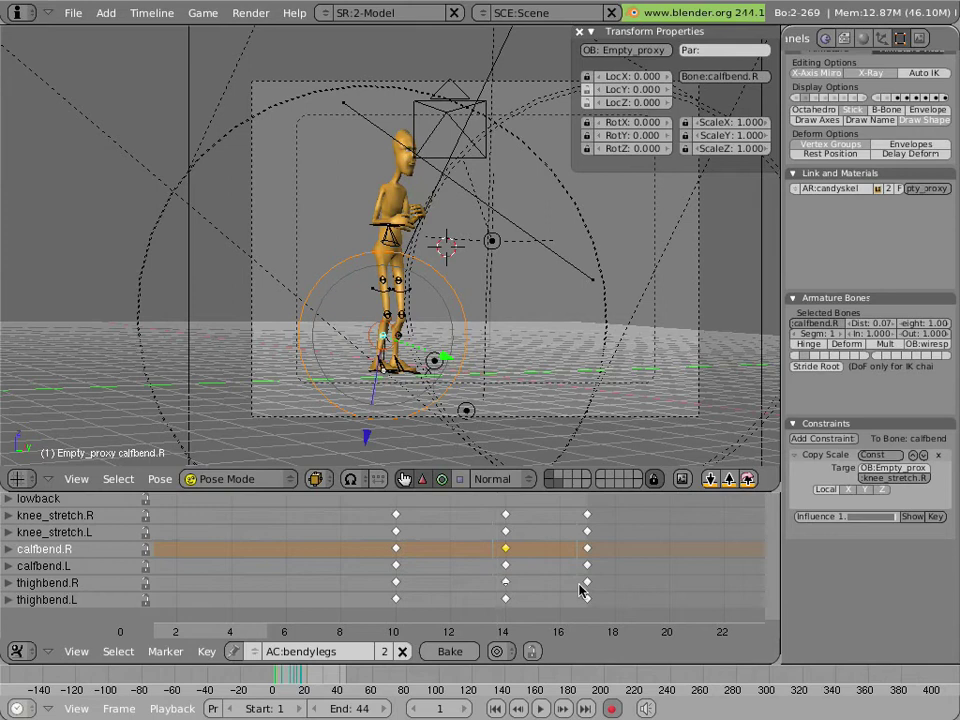
{"action": "left_click_drag", "start_coordinate": [580, 590], "coordinate": [606, 606]}
{"action": "key", "text": "g"}
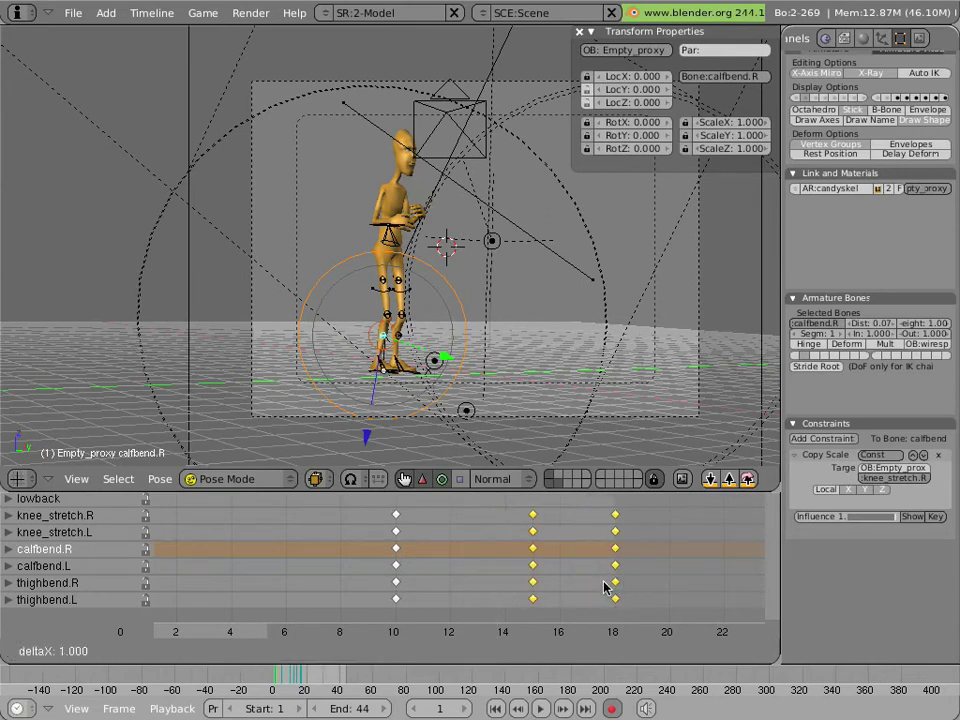
{"action": "left_click", "coordinate": [611, 593]}
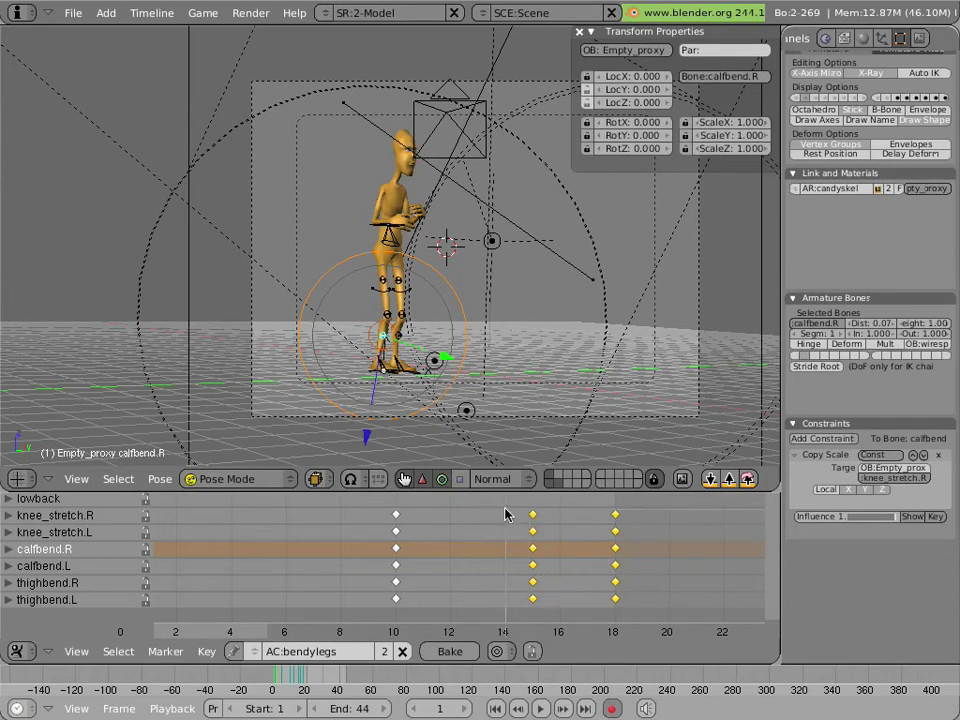
Try moving only the last column of leg keys to frame 19 and play back the action from frame 1
{"action": "right_click_drag", "start_coordinate": [548, 608], "coordinate": [548, 602]}
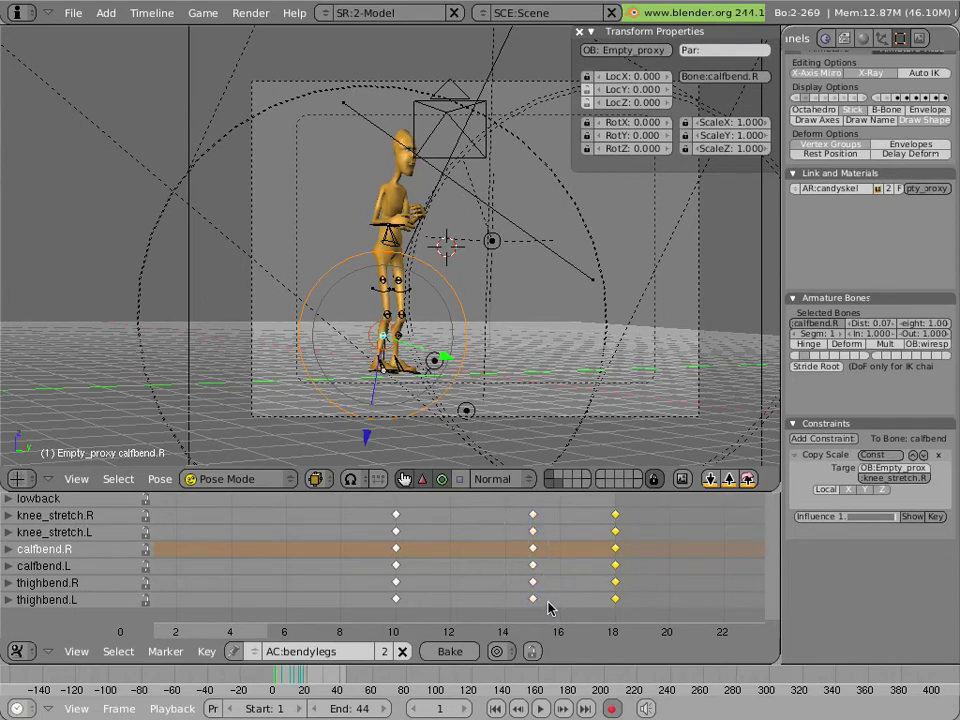
{"action": "key", "text": "g"}
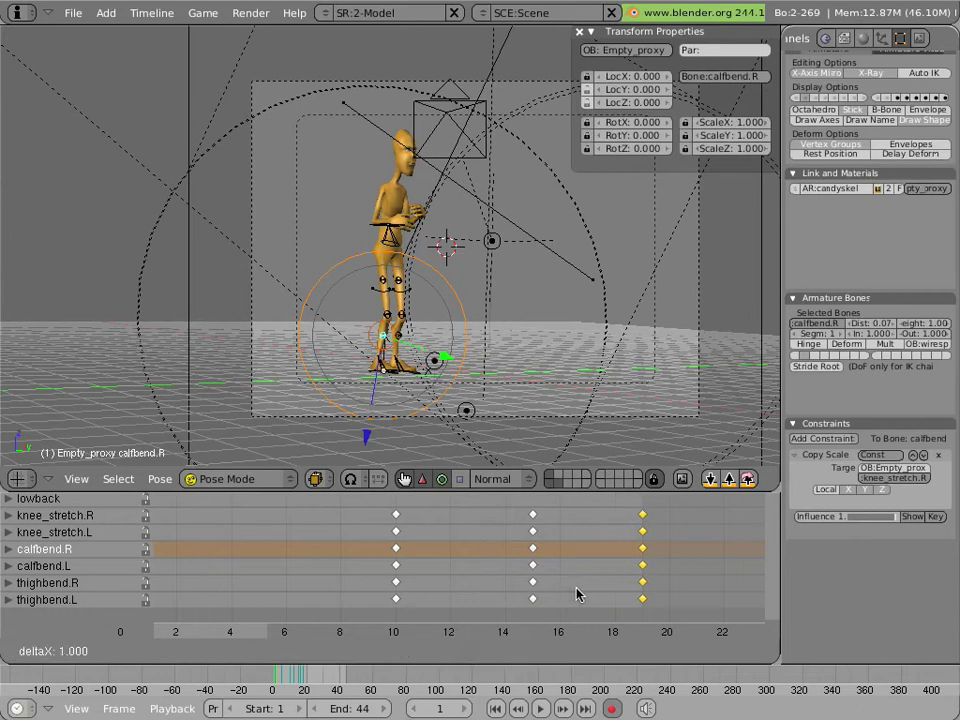
{"action": "left_click", "coordinate": [565, 591]}
{"action": "key", "text": "alt+a"}
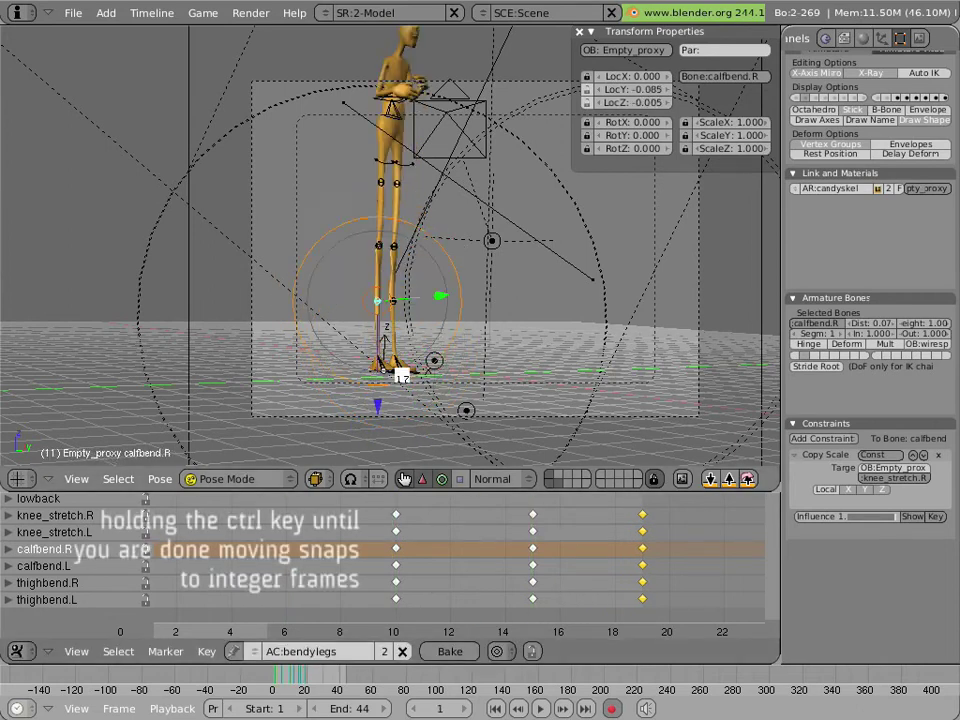
{"action": "key", "text": "Escape"}
Move the last column of leg keys back to frame 18 and replay the action from frame 1
{"action": "key", "text": "g"}
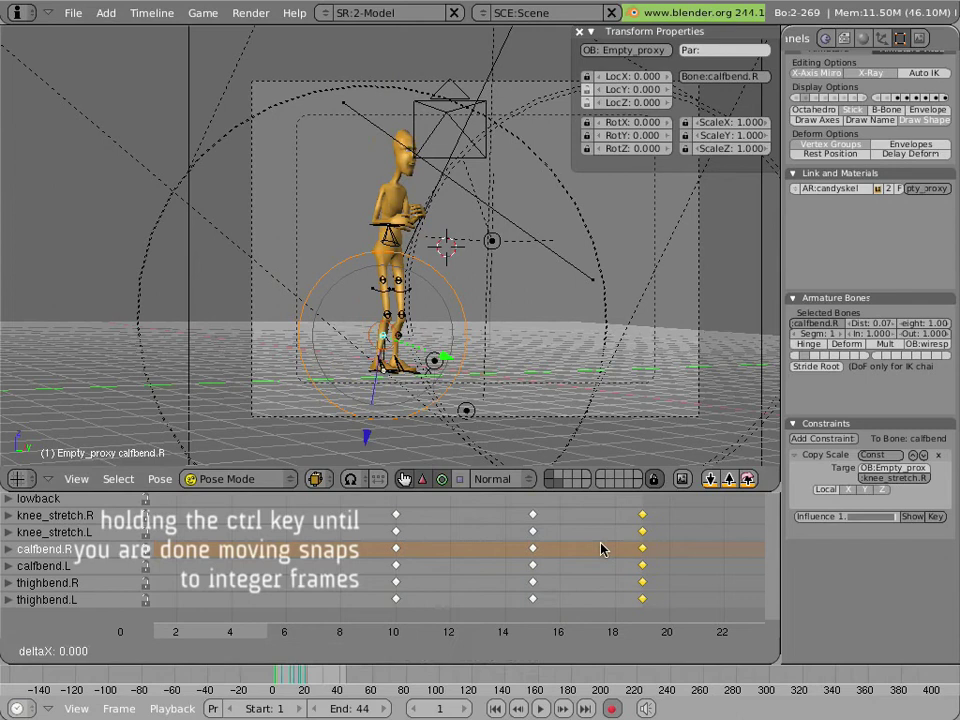
{"action": "left_click", "coordinate": [579, 549]}
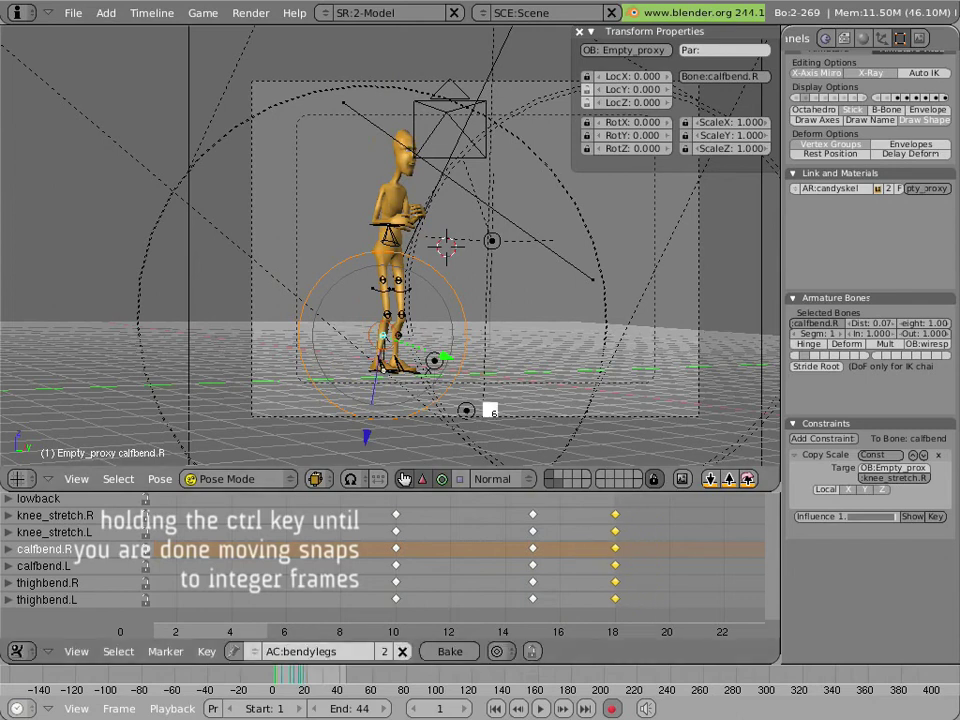
{"action": "key", "text": "alt+a"}
{"action": "key", "text": "Escape"}
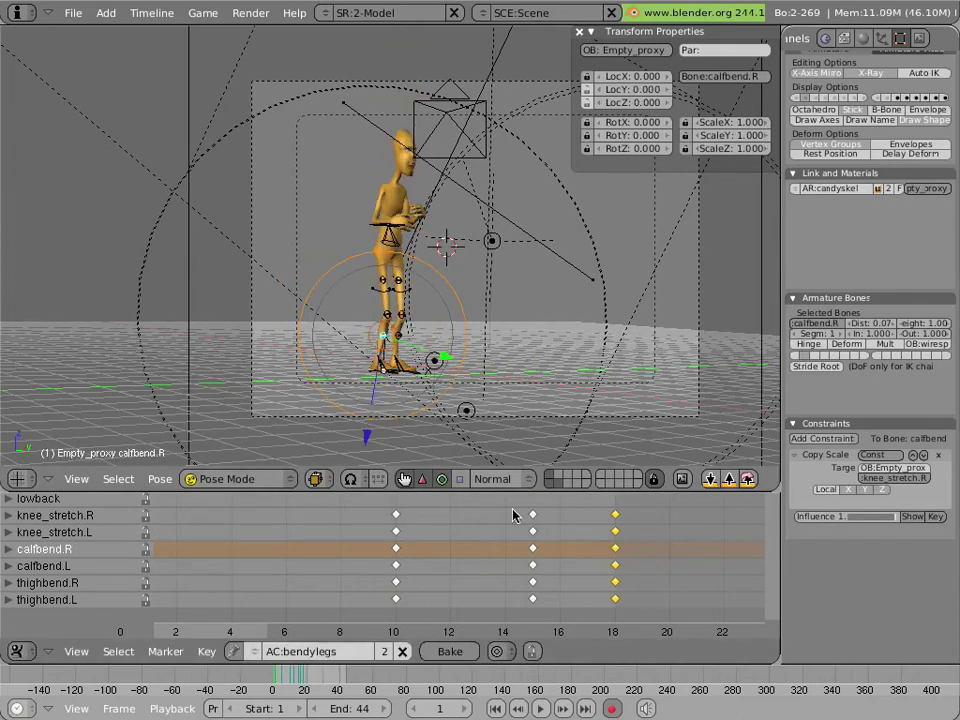
Move the whole column of leg keys at frame 15 to frame 14 and play back the action from frame 1
{"action": "right_click", "coordinate": [533, 567]}
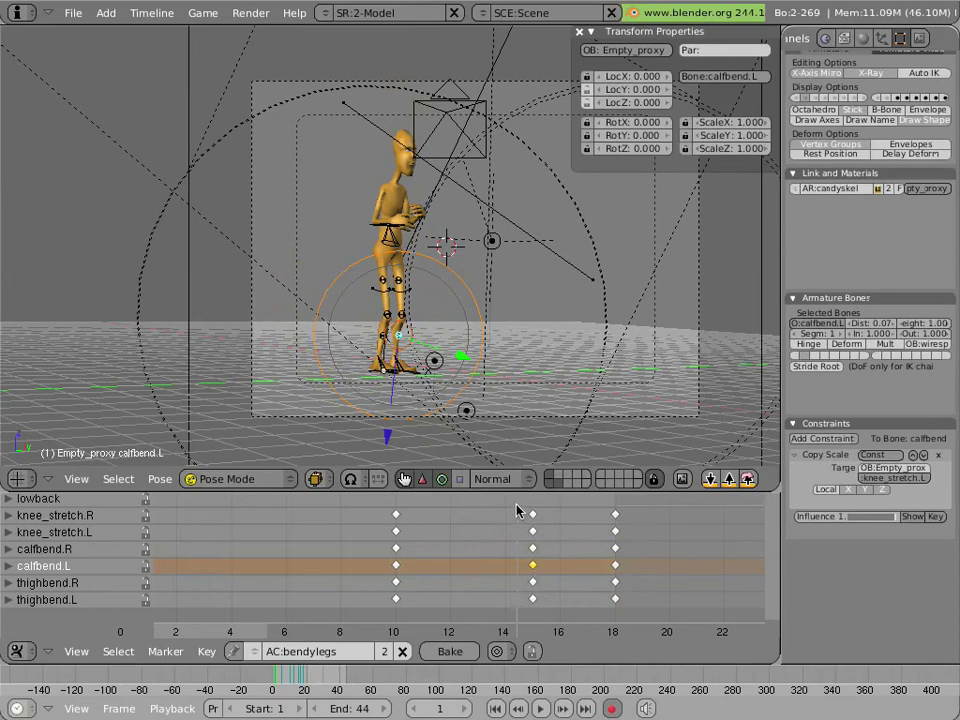
{"action": "key", "text": "k"}
{"action": "key", "text": "g"}
{"action": "left_click", "coordinate": [540, 586]}
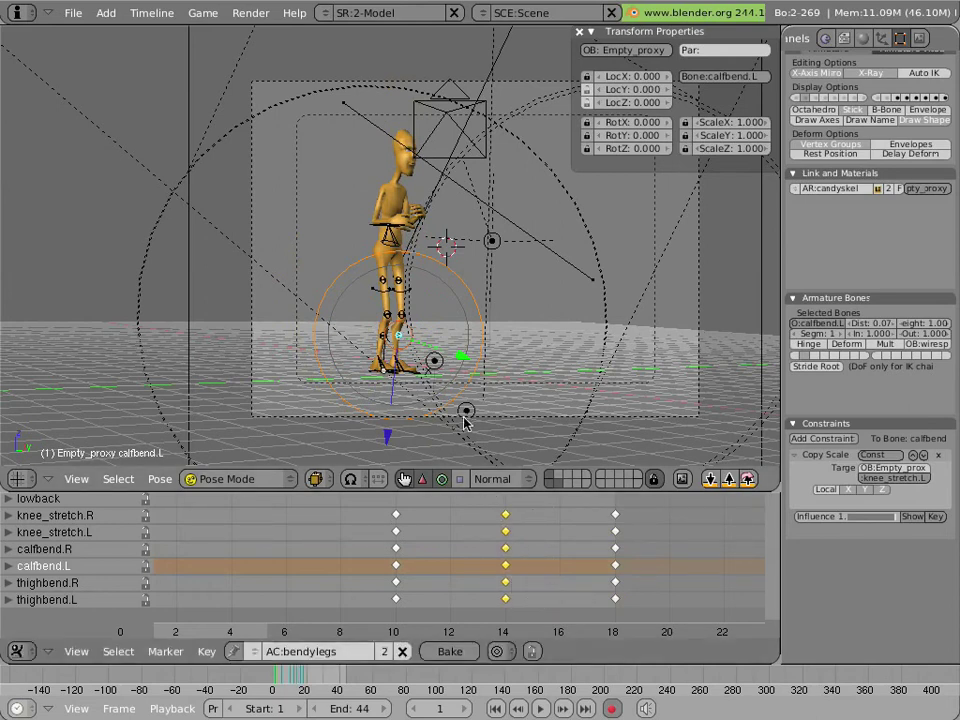
{"action": "key", "text": "alt+a"}
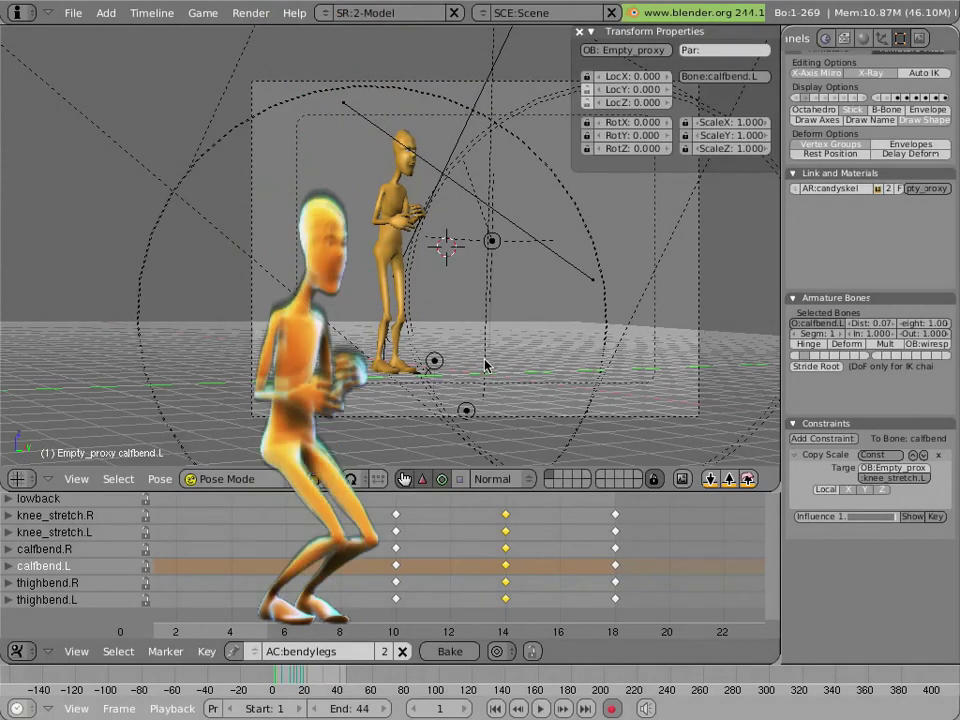
{"action": "key", "text": "alt+a"}
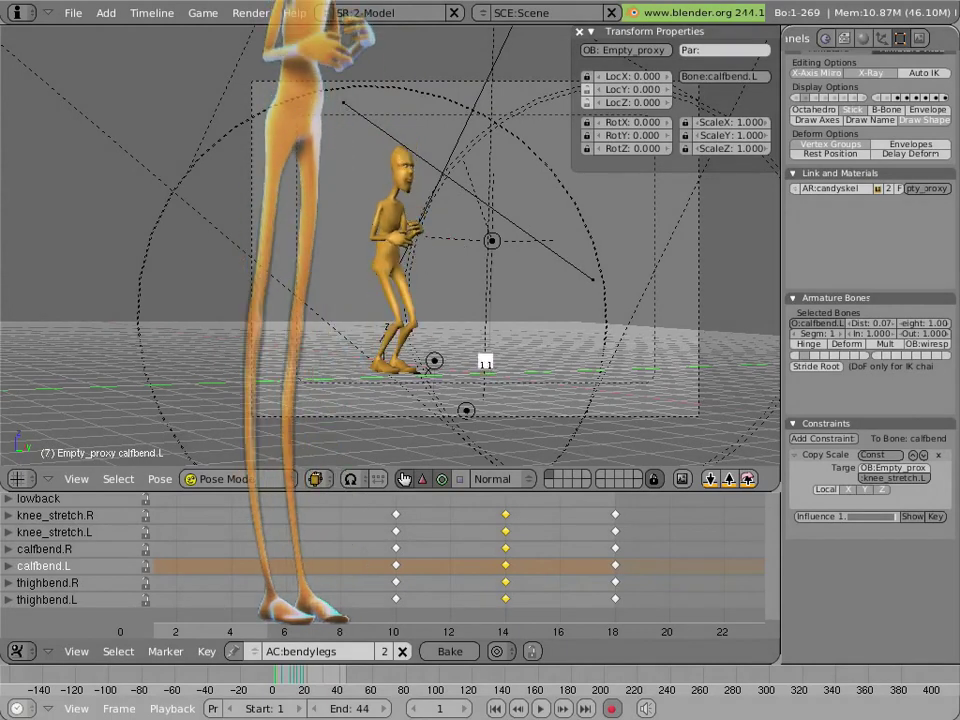